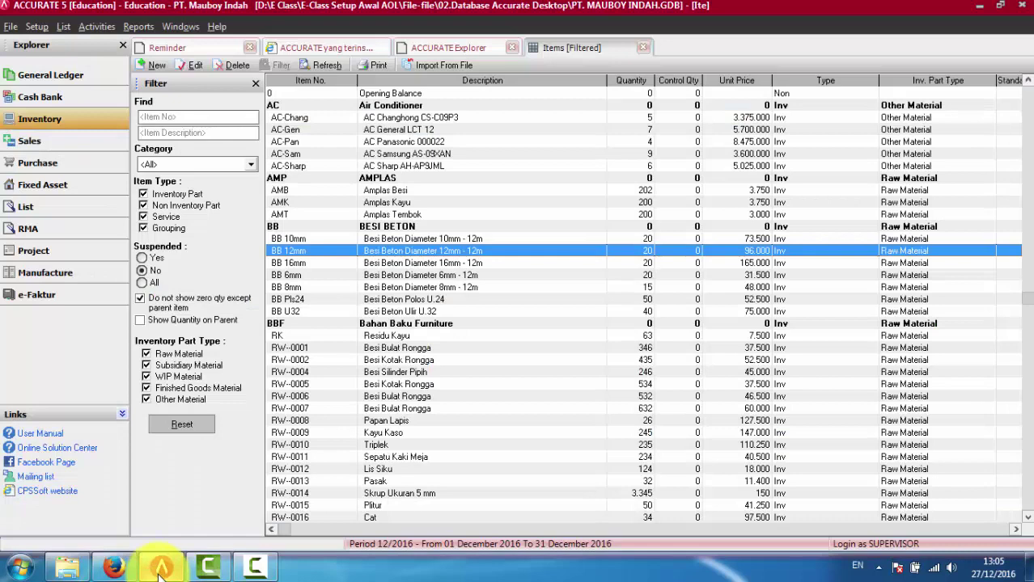
- Close the Items list and the ACCURATE Explorer page in Accurate 5, and switch to Accurate Online in Firefox
{"action": "left_click", "coordinate": [640, 48]}
{"action": "left_click", "coordinate": [512, 48]}
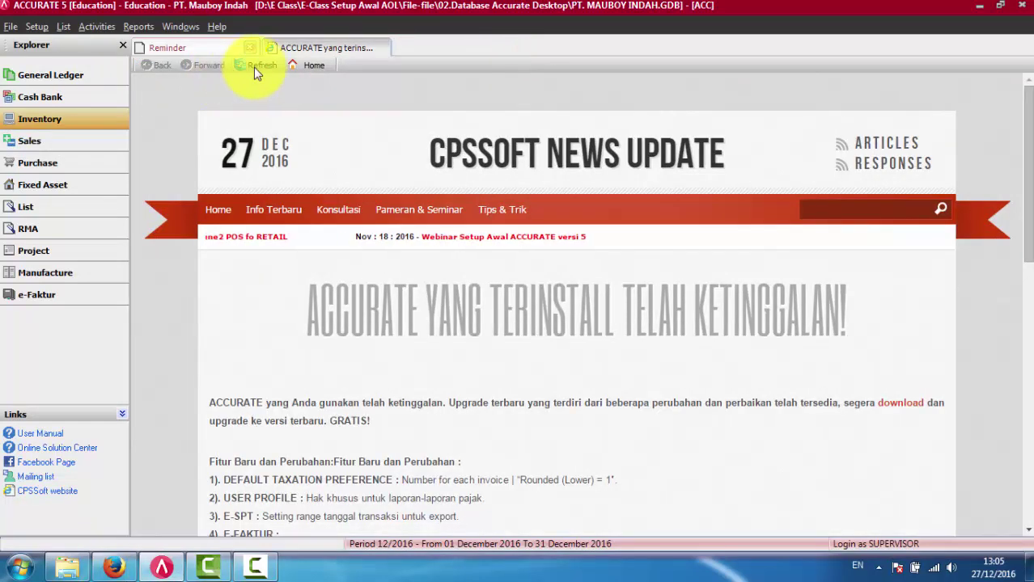
{"action": "left_click", "coordinate": [113, 569]}
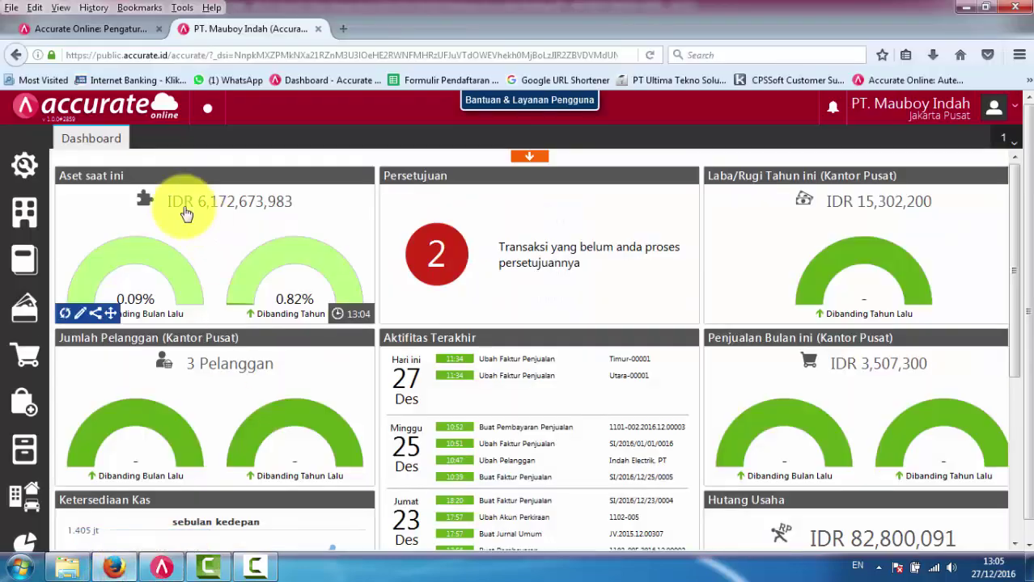
- Open the company's tax (Pajak) list and examine the listed tax descriptions, types and percentages
{"action": "left_click", "coordinate": [24, 212]}
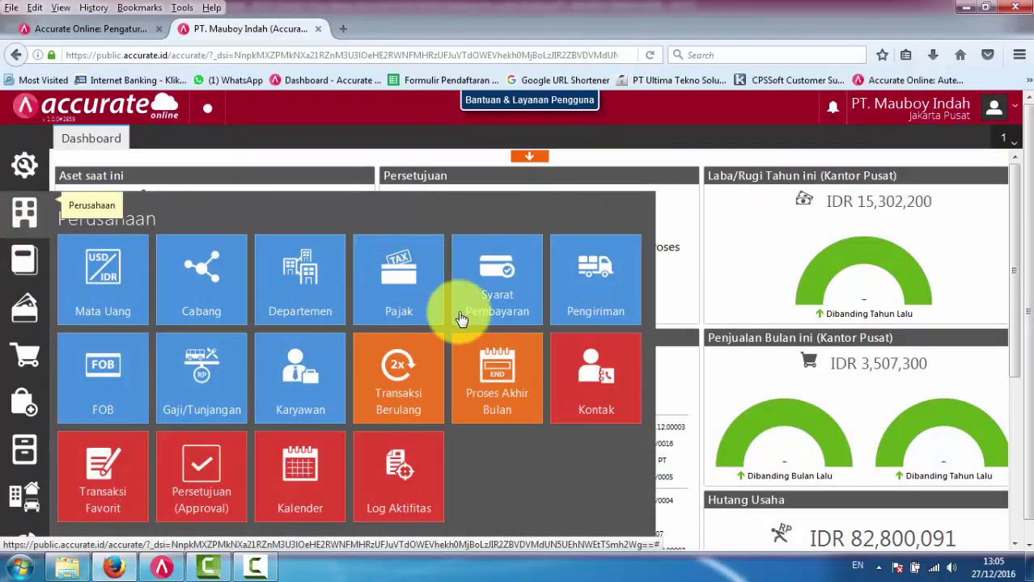
{"action": "left_click", "coordinate": [404, 277]}
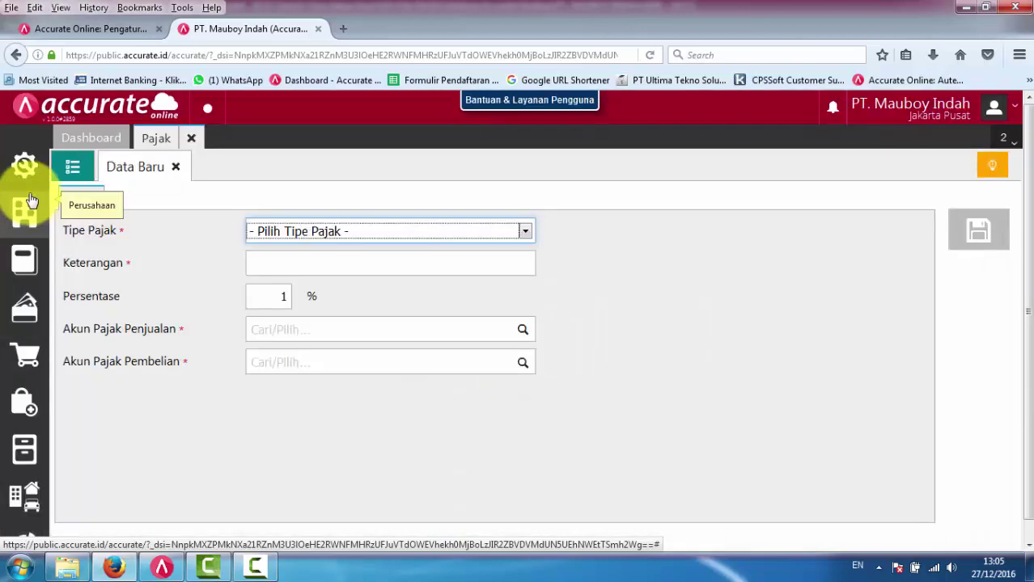
{"action": "left_click", "coordinate": [71, 166]}
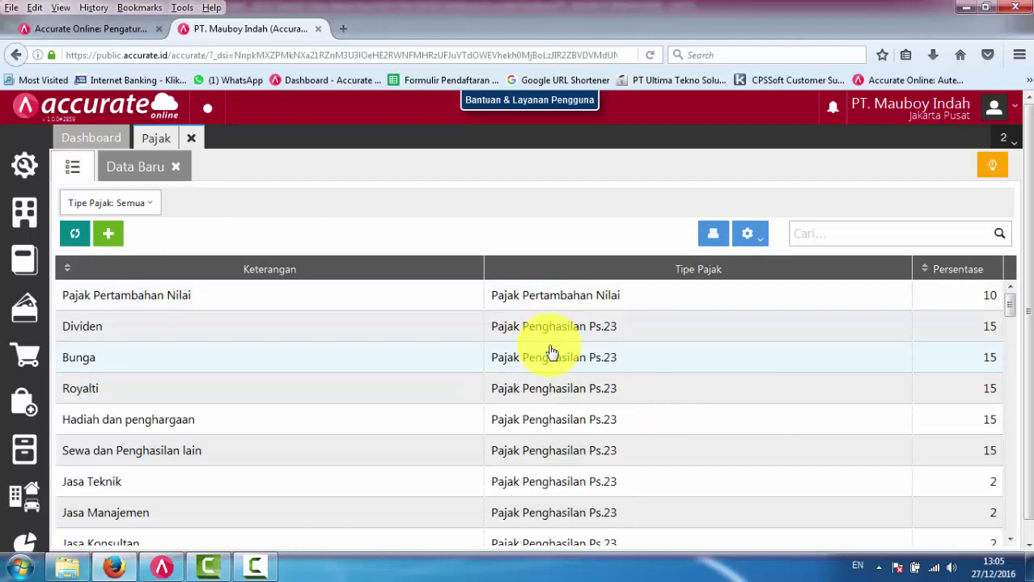
{"action": "scroll", "coordinate": [550, 352], "scroll_direction": "down", "scroll_amount": 6}
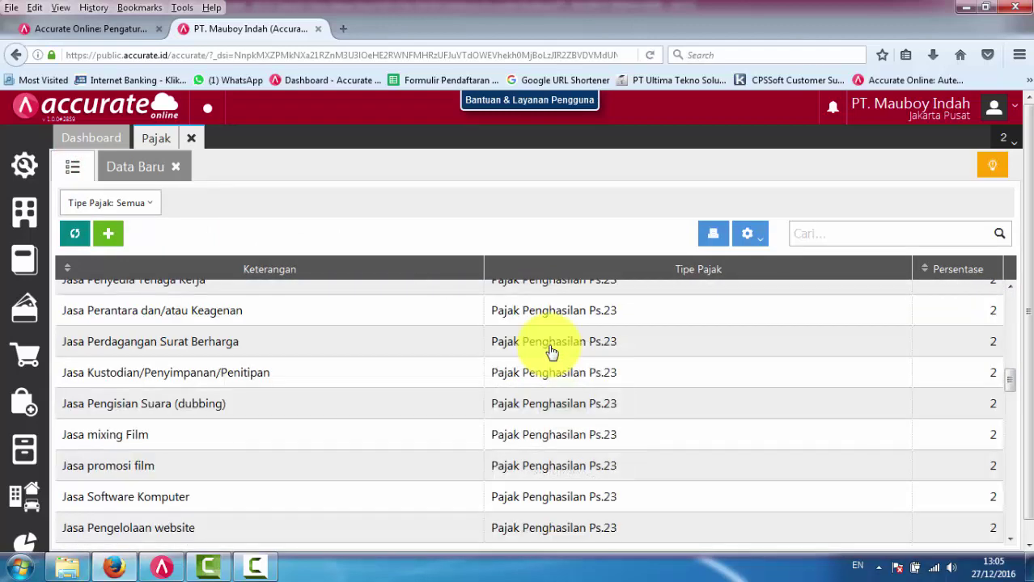
{"action": "scroll", "coordinate": [550, 352], "scroll_direction": "down", "scroll_amount": 5}
{"action": "scroll", "coordinate": [550, 352], "scroll_direction": "down", "scroll_amount": 6}
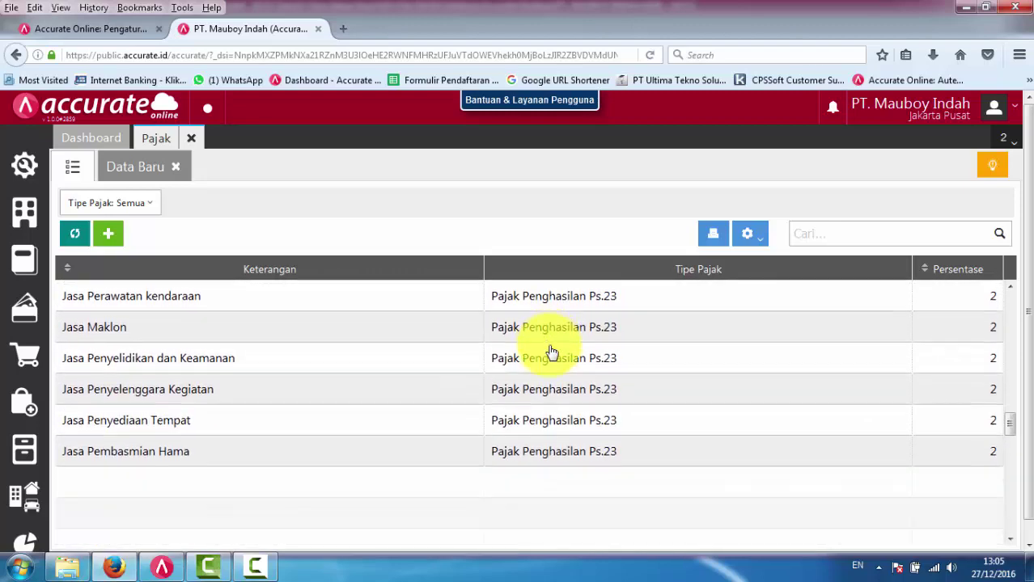
{"action": "scroll", "coordinate": [550, 350], "scroll_direction": "down", "scroll_amount": 10}
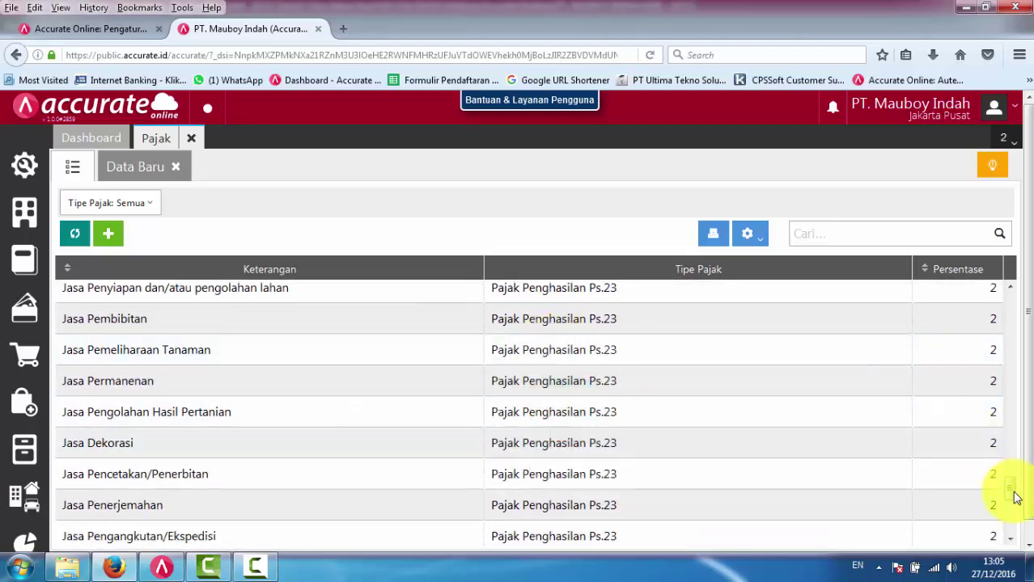
{"action": "left_click_drag", "start_coordinate": [1010, 490], "coordinate": [1011, 284]}
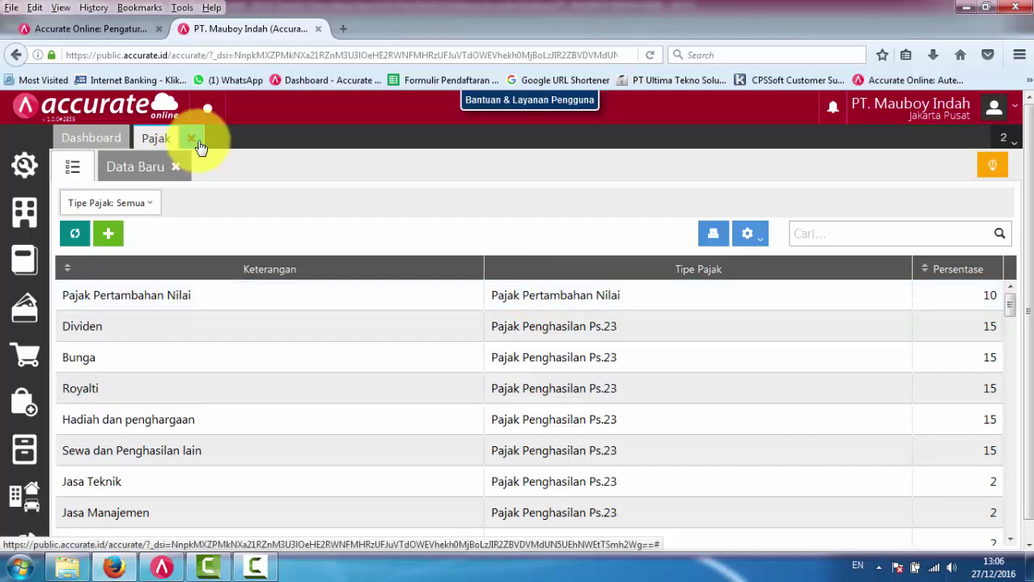
{"action": "scroll", "coordinate": [561, 396], "scroll_direction": "down", "scroll_amount": 2}
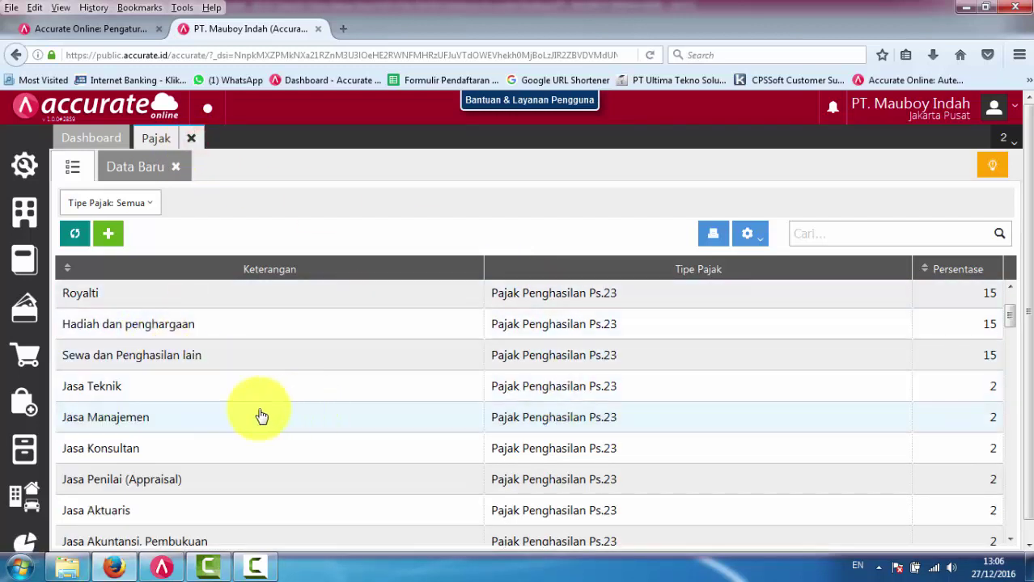
- Open the Jasa Teknik tax record, examine its tax type, percentage and tax accounts, and close it
{"action": "left_click", "coordinate": [549, 390]}
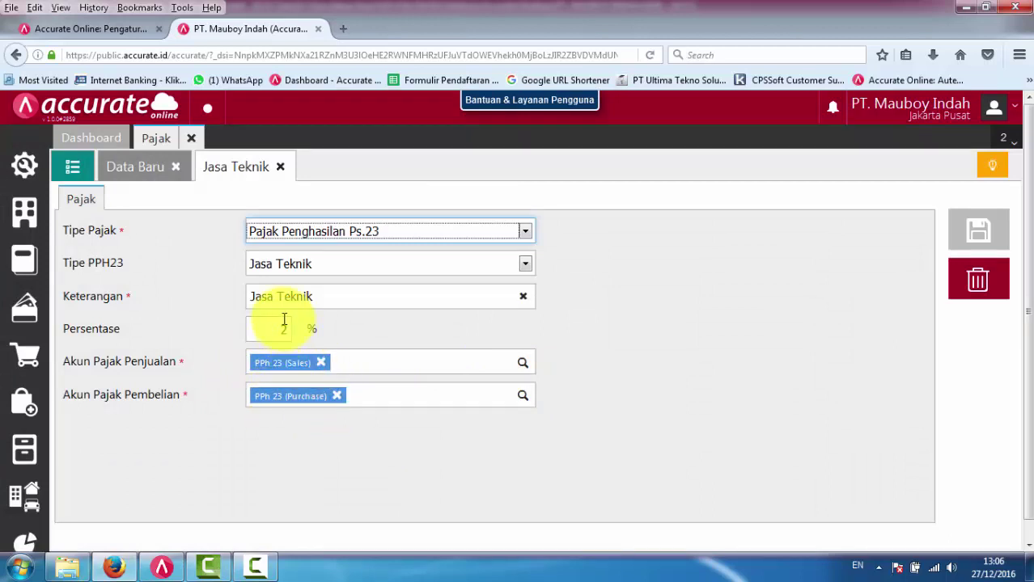
{"action": "left_click", "coordinate": [391, 235]}
{"action": "left_click", "coordinate": [613, 235]}
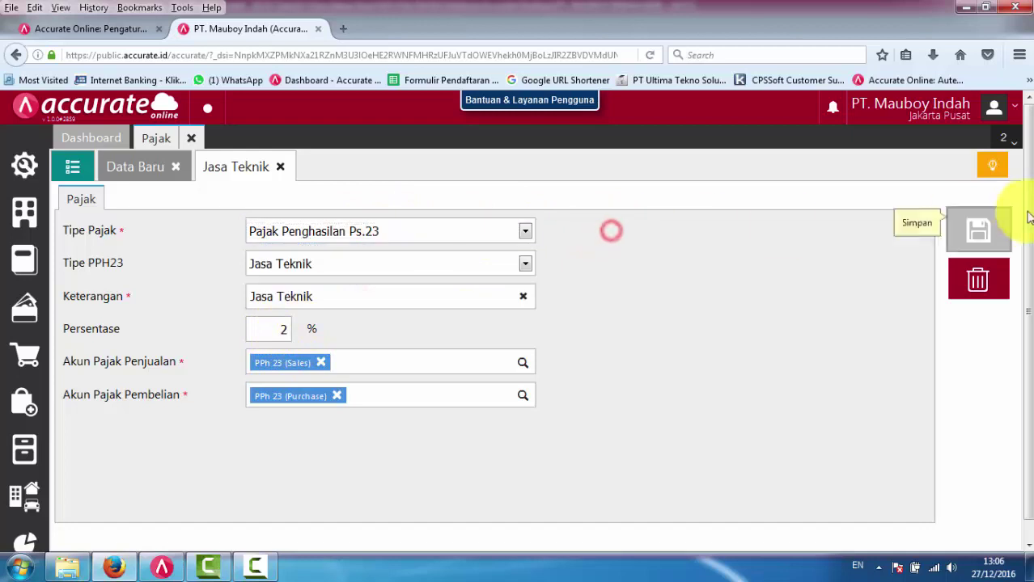
{"action": "left_click", "coordinate": [279, 166]}
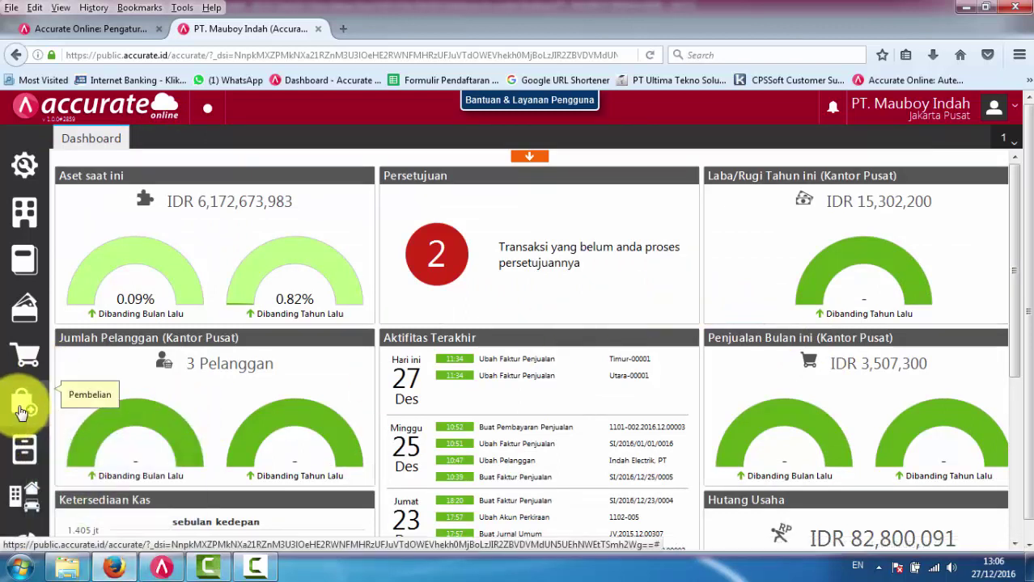
- Start a new Barang & Jasa record with the manual item code JTknik and the name Jasa Teknik
{"action": "left_click", "coordinate": [22, 461]}
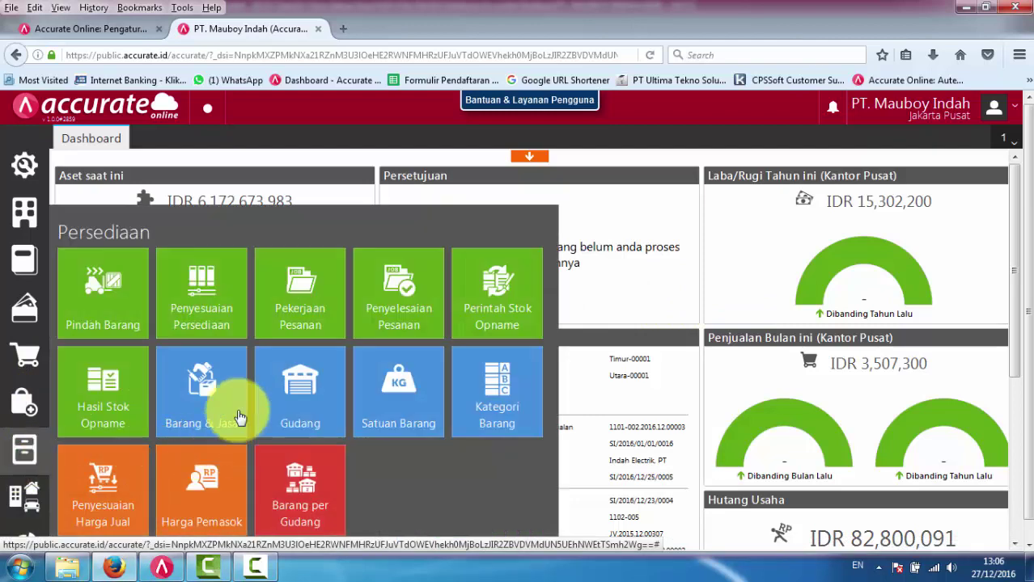
{"action": "left_click", "coordinate": [201, 377]}
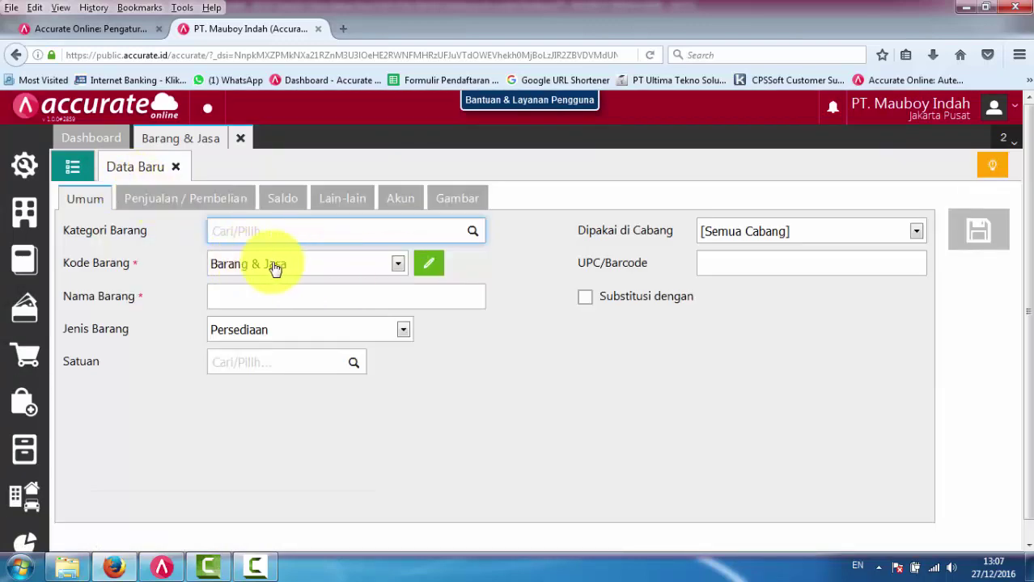
{"action": "left_click", "coordinate": [430, 267]}
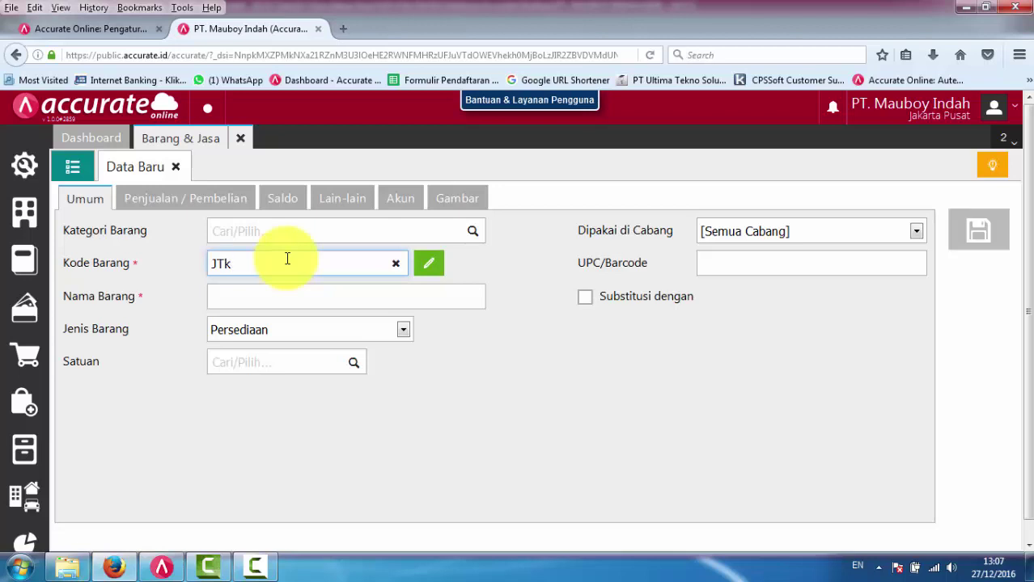
{"action": "key", "text": "Tab"}
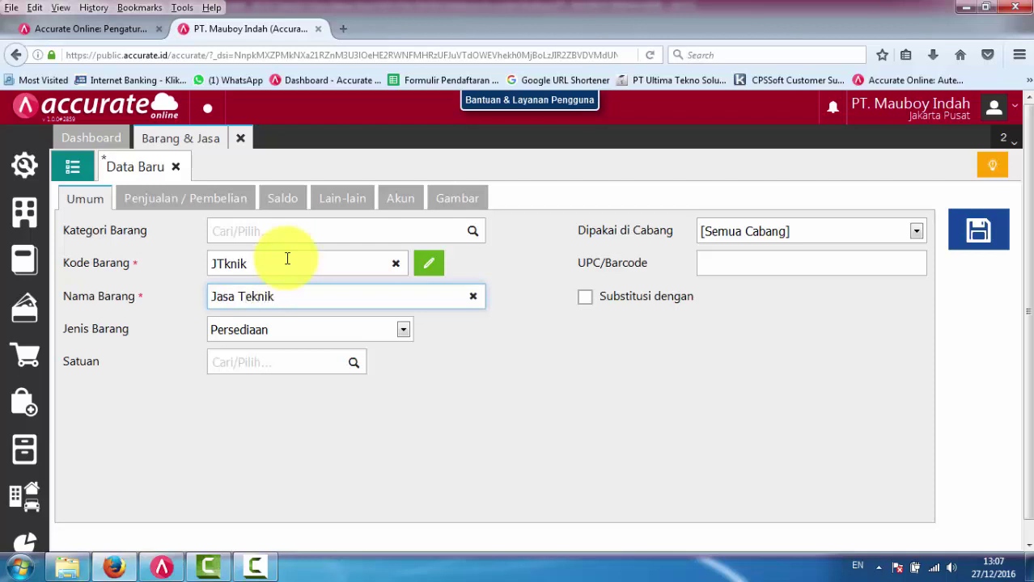
- Examine the available item types and the sales, purchase and tax fields offered for a Persediaan item
{"action": "left_click", "coordinate": [350, 338]}
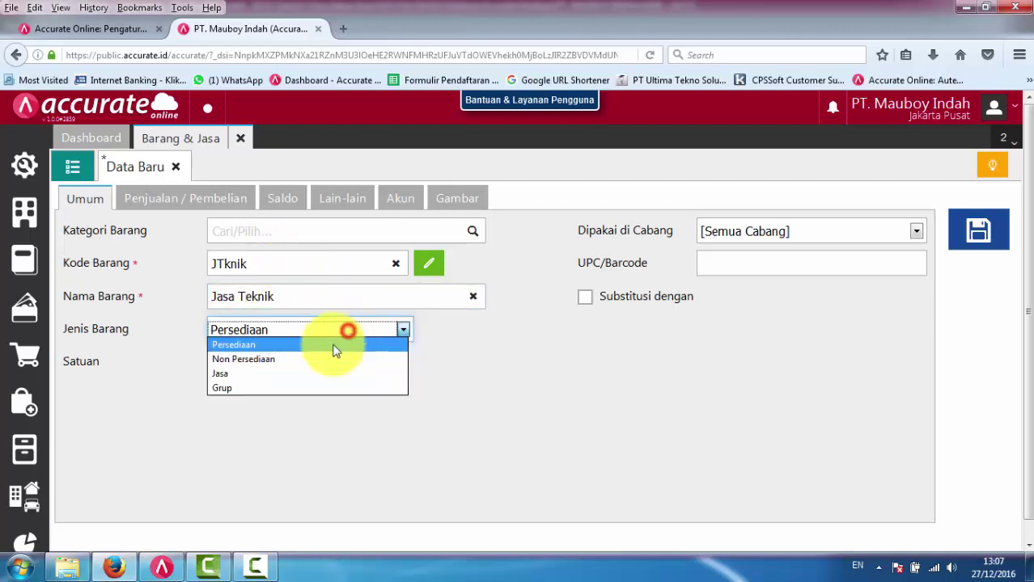
{"action": "left_click", "coordinate": [496, 364]}
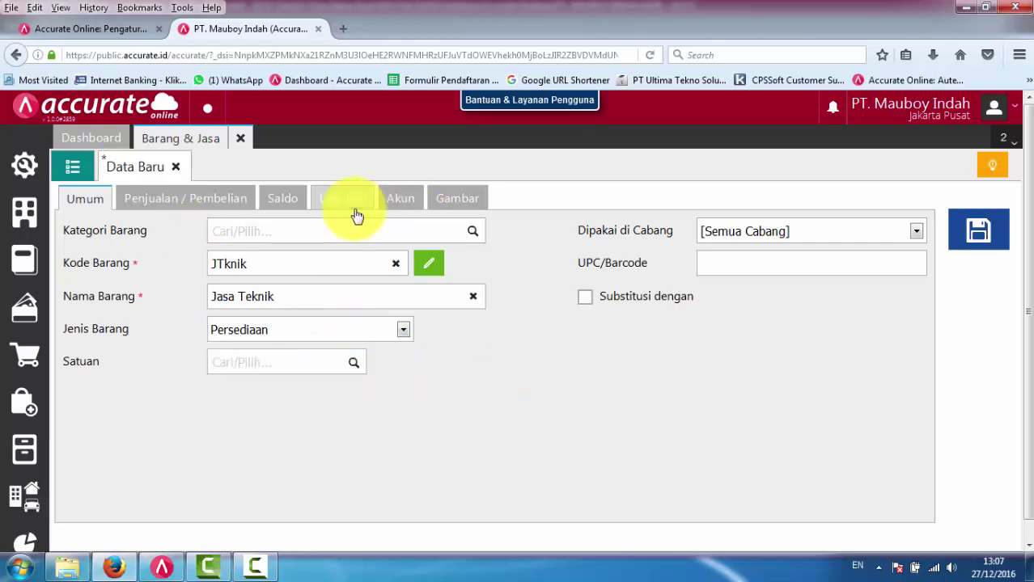
{"action": "left_click", "coordinate": [217, 200]}
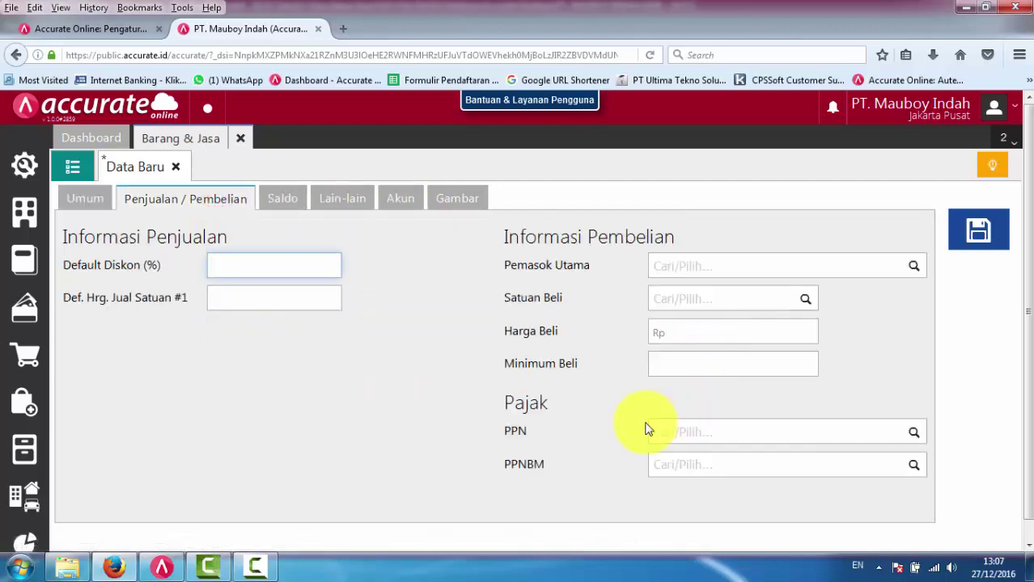
- Try the item type Non Persediaan and check which sales, purchase and tax fields it offers
{"action": "left_click", "coordinate": [86, 200]}
{"action": "left_click", "coordinate": [321, 330]}
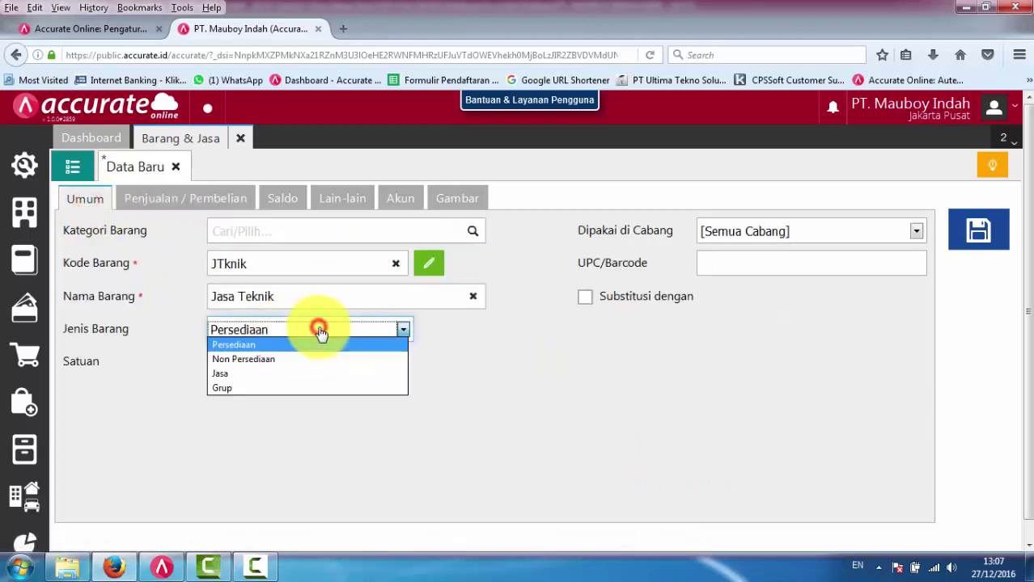
{"action": "left_click", "coordinate": [276, 360]}
{"action": "left_click", "coordinate": [233, 212]}
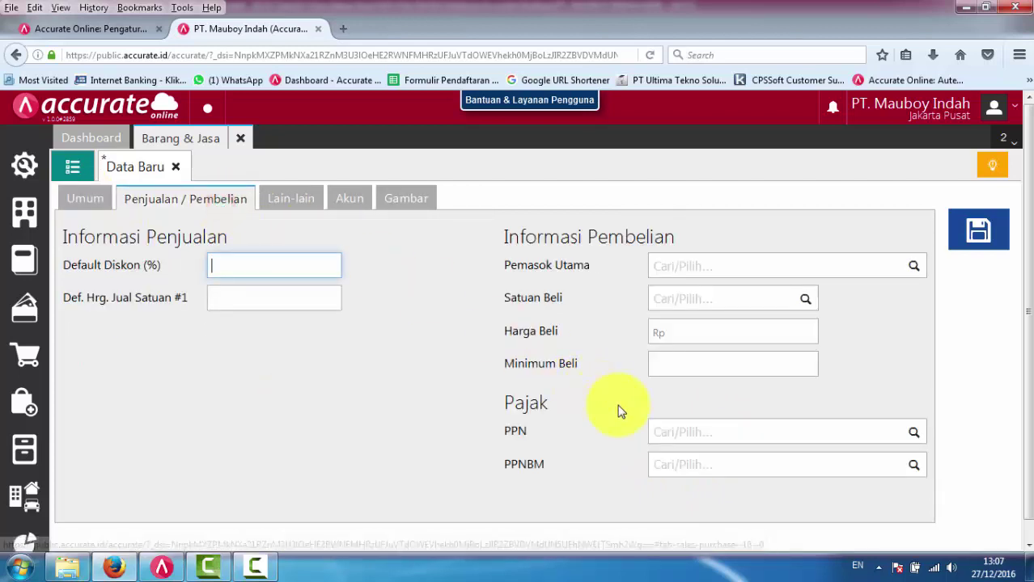
- Set the item type (Jenis Barang) of the new Jasa Teknik item to Jasa
{"action": "left_click", "coordinate": [84, 203]}
{"action": "left_click", "coordinate": [291, 330]}
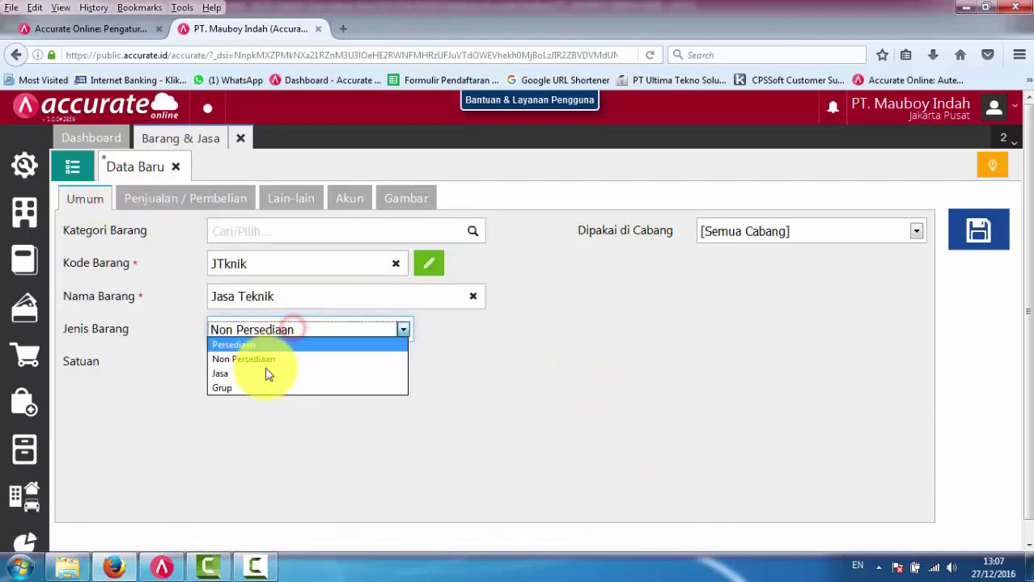
{"action": "left_click", "coordinate": [240, 375]}
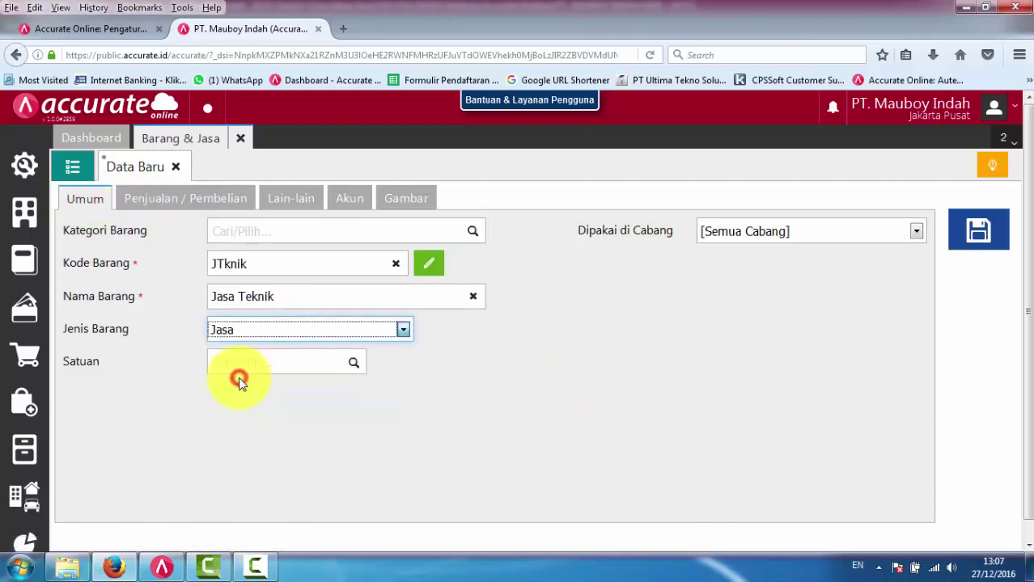
- Assign the 2% Jasa Teknik tax as the PPh23 tax in the item's sales and purchase details
{"action": "left_click", "coordinate": [235, 203]}
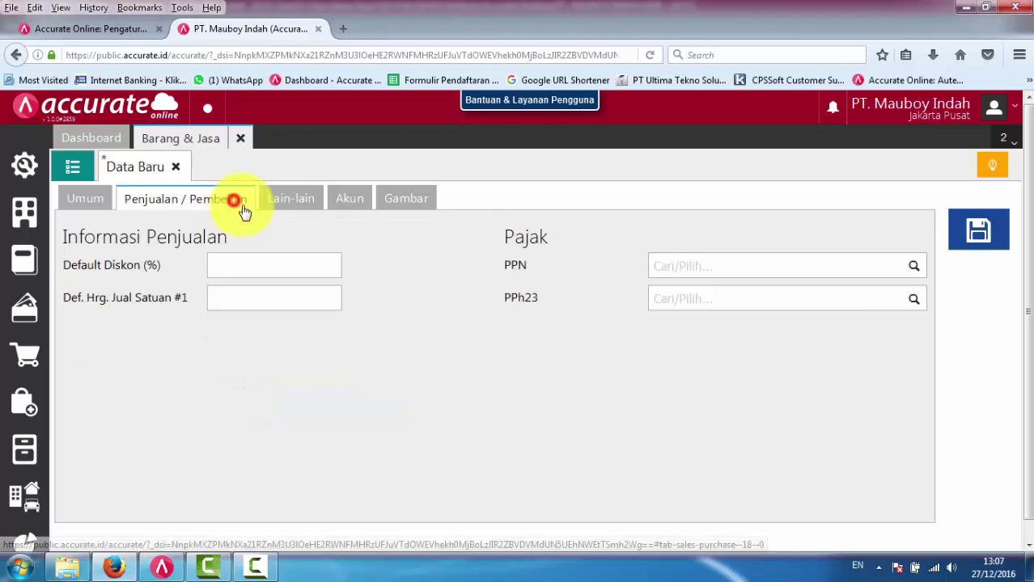
{"action": "left_click", "coordinate": [701, 300]}
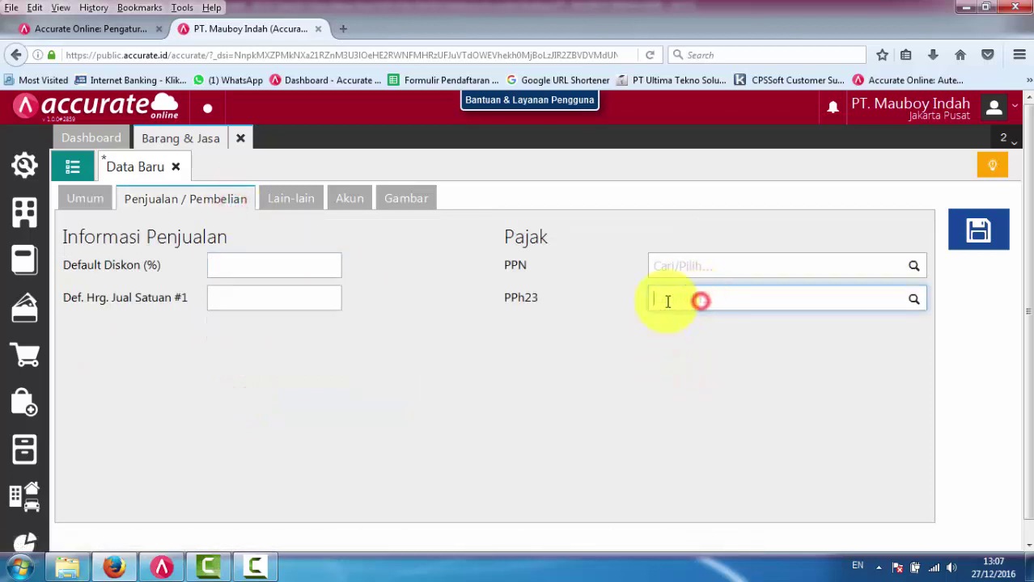
{"action": "left_click", "coordinate": [910, 304]}
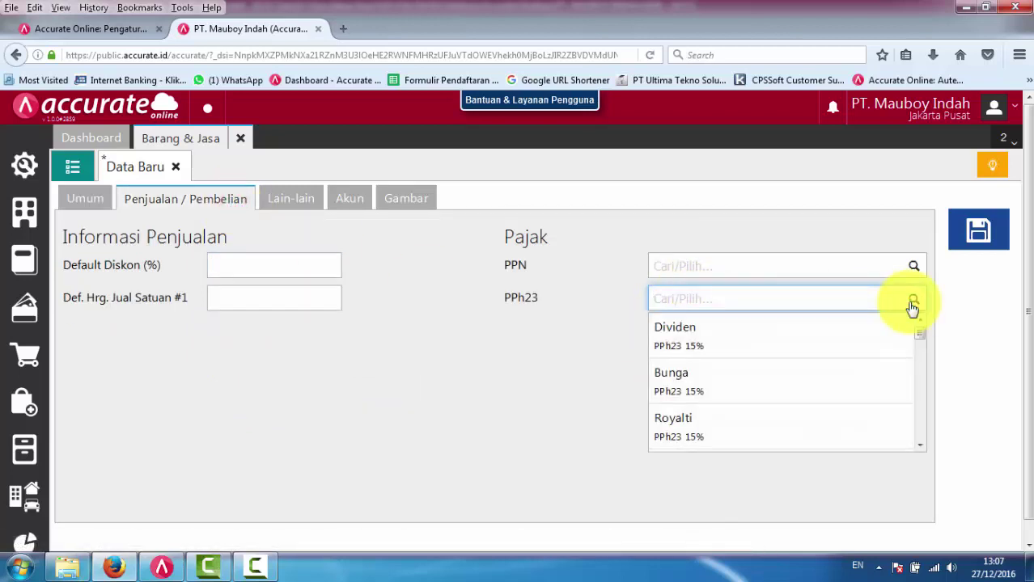
{"action": "scroll", "coordinate": [827, 378], "scroll_direction": "down", "scroll_amount": 2}
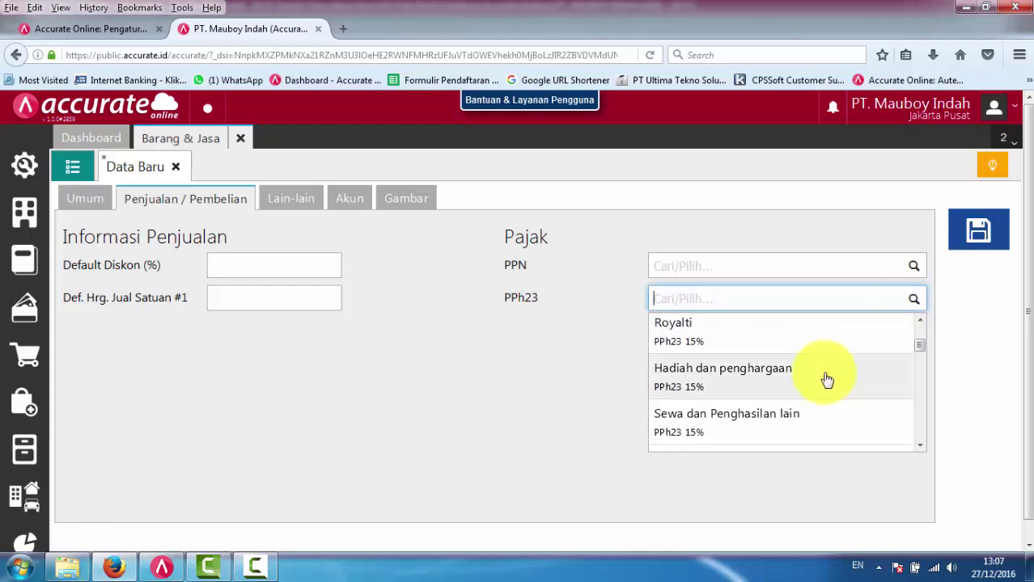
{"action": "scroll", "coordinate": [827, 378], "scroll_direction": "down", "scroll_amount": 2}
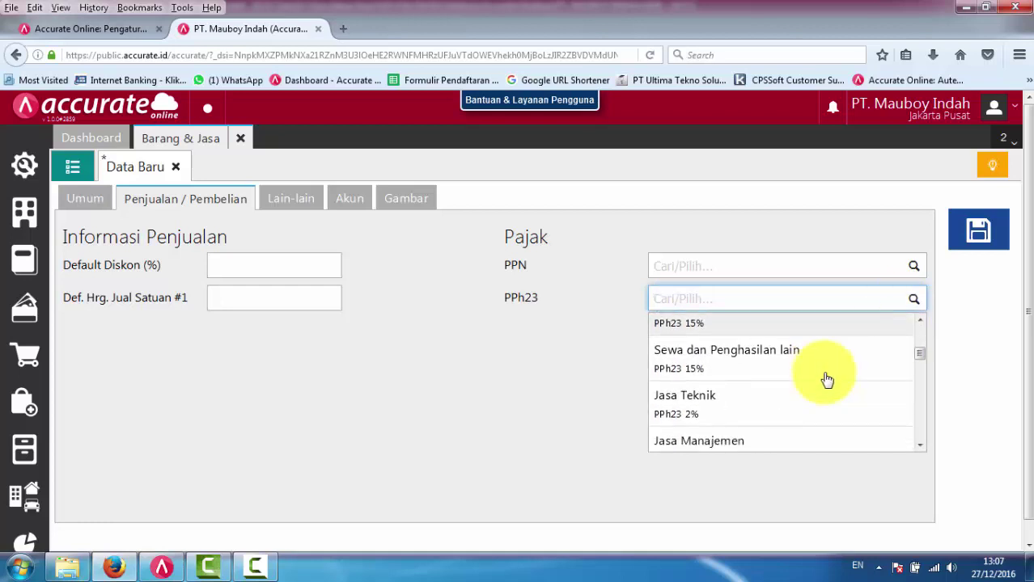
{"action": "left_click", "coordinate": [690, 386]}
- Review the new item's general, sales/purchase and miscellaneous details, and examine its default expense, sales and discount accounts
{"action": "left_click", "coordinate": [80, 199]}
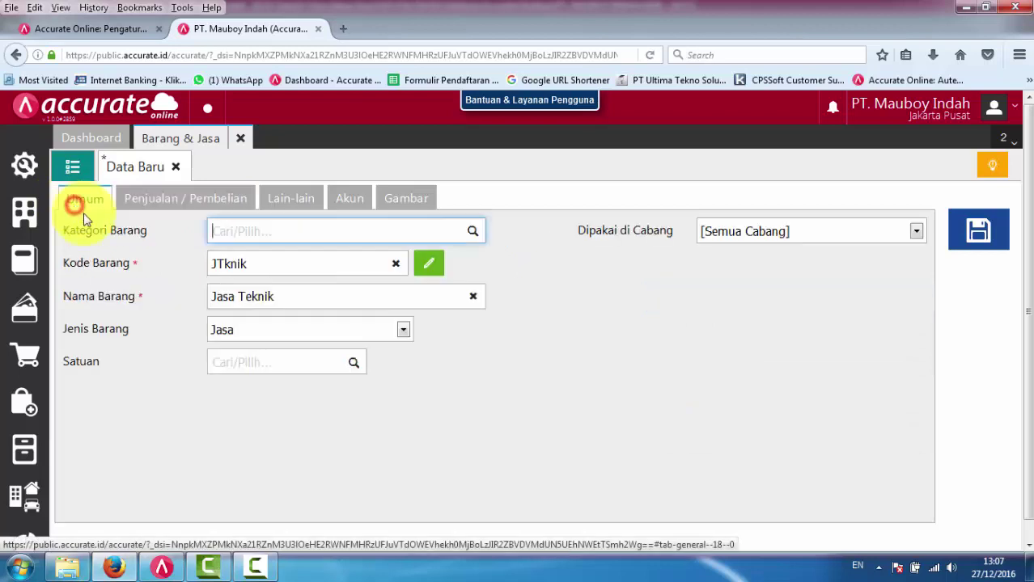
{"action": "left_click", "coordinate": [205, 210]}
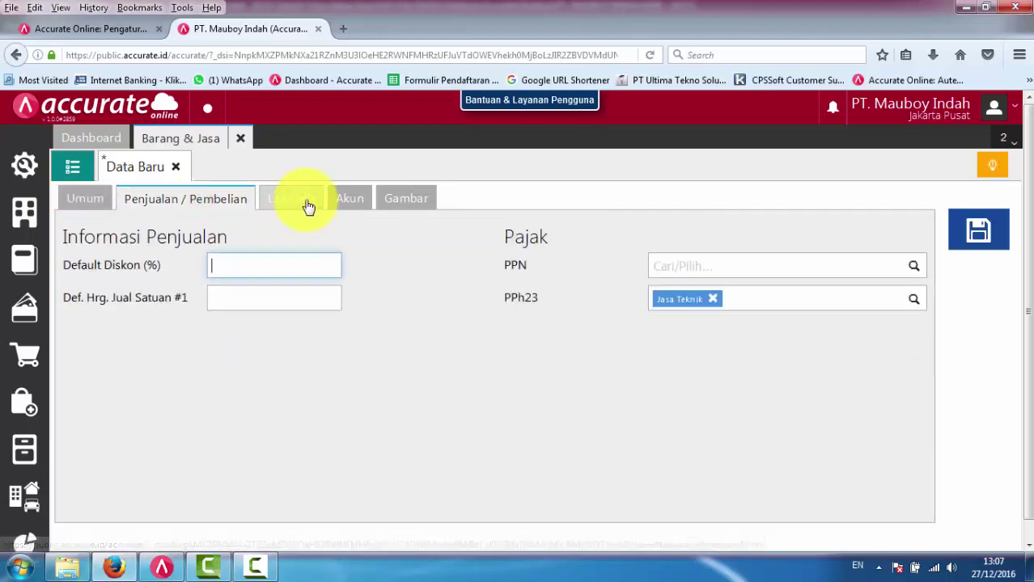
{"action": "left_click", "coordinate": [305, 206]}
{"action": "left_click", "coordinate": [356, 203]}
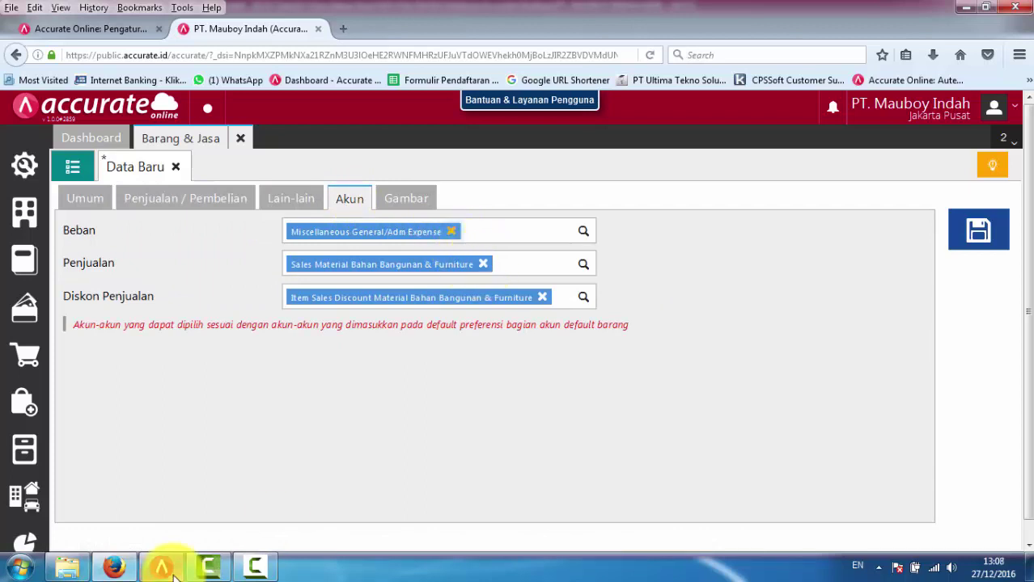
- Switch to the Accurate 5 desktop program and open its Items list
{"action": "mouse_move", "coordinate": [163, 565]}
{"action": "left_click", "coordinate": [180, 472]}
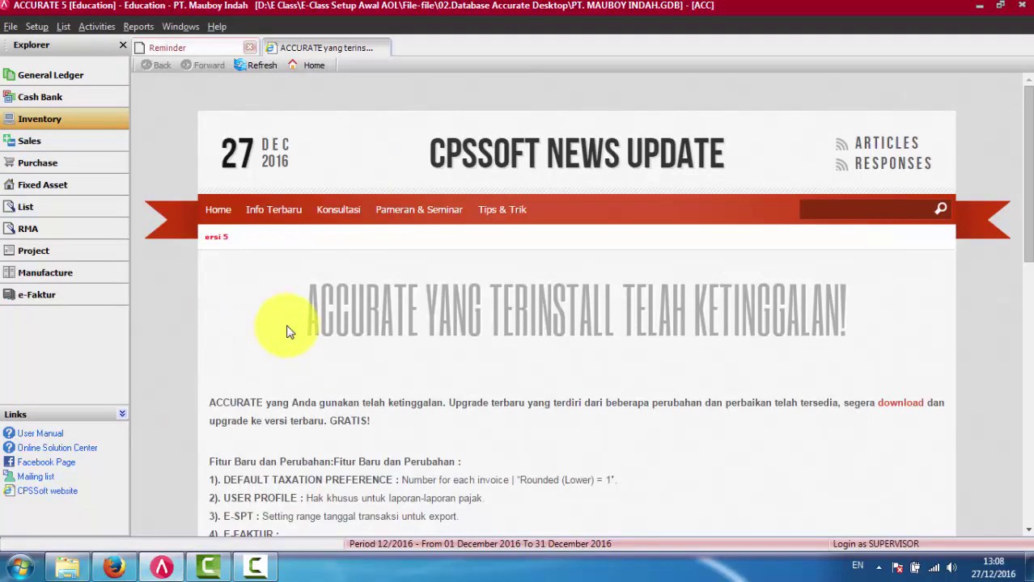
{"action": "left_click", "coordinate": [65, 27]}
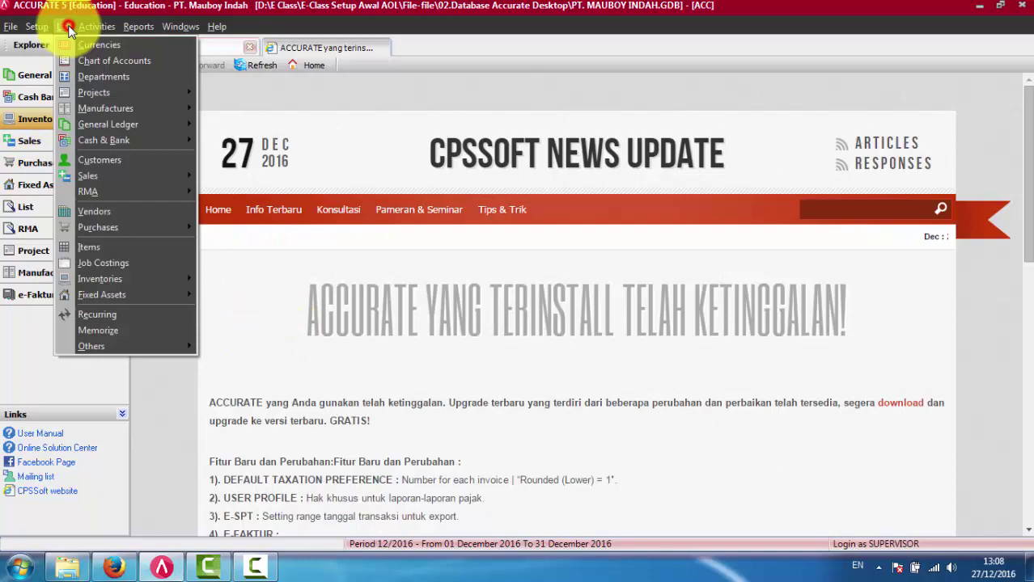
{"action": "left_click", "coordinate": [104, 247]}
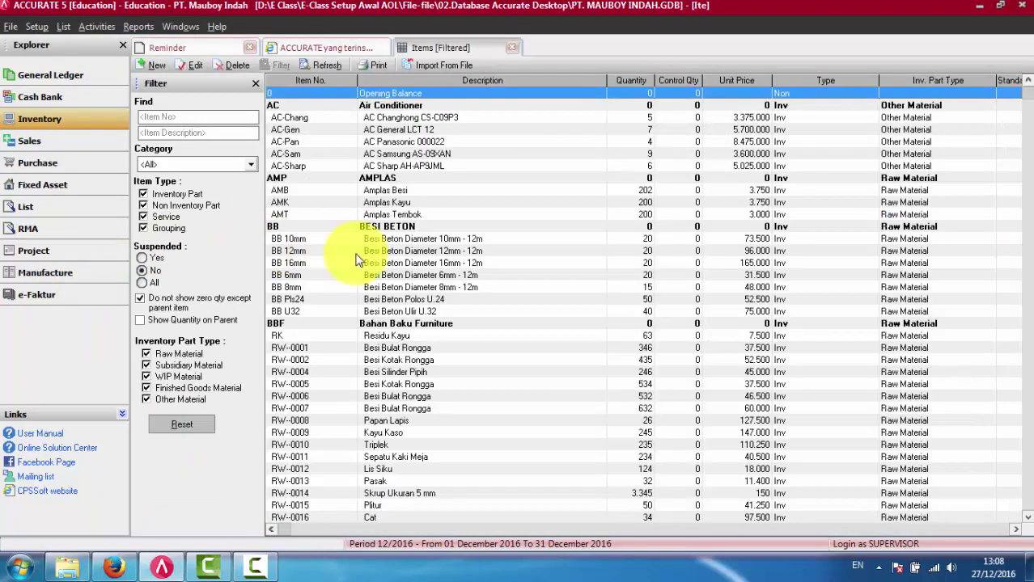
- Start a new Service item in the desktop database and examine its default sales and item sales discount GL accounts
{"action": "left_click", "coordinate": [154, 68]}
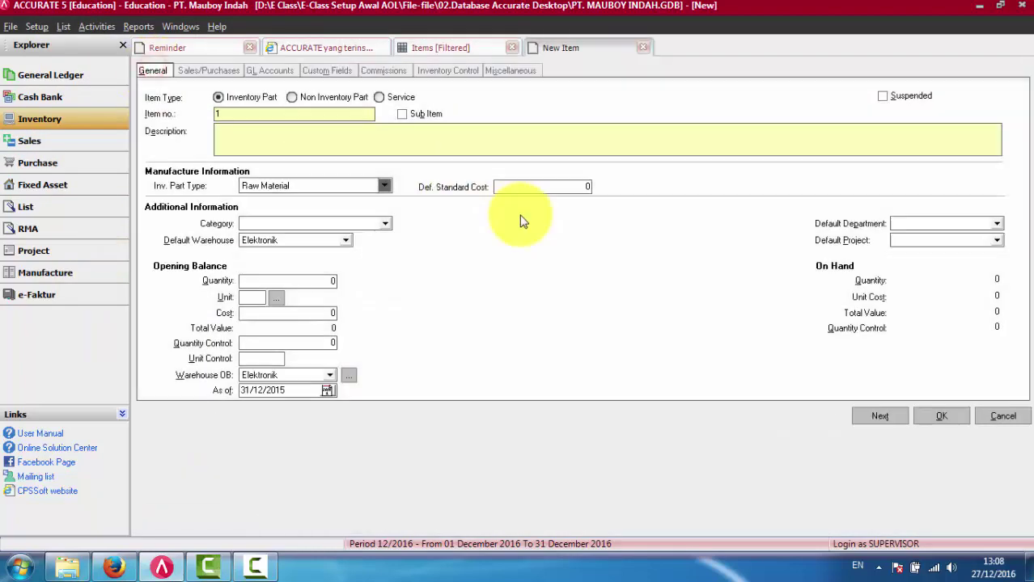
{"action": "left_click", "coordinate": [378, 98]}
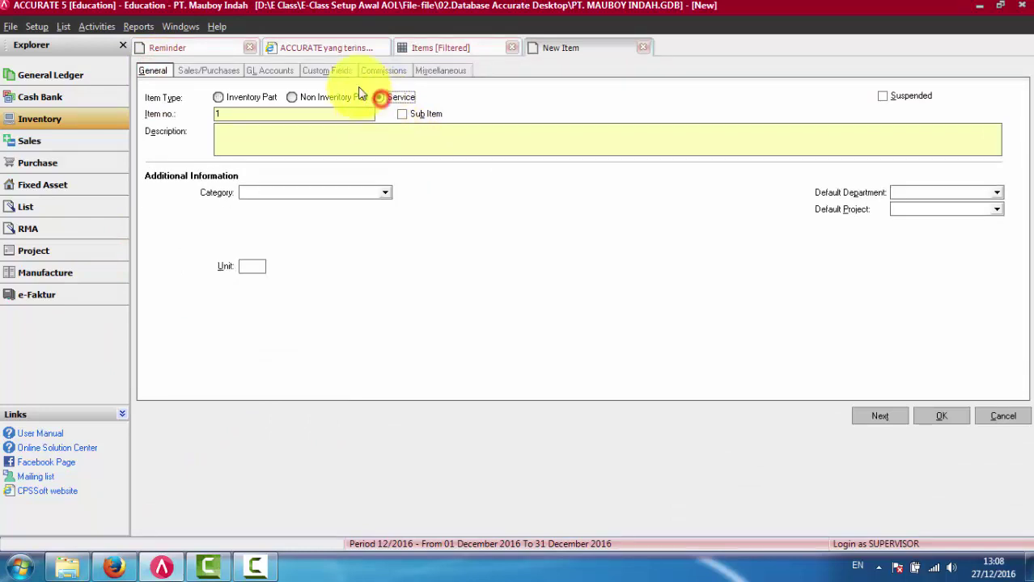
{"action": "left_click", "coordinate": [269, 71]}
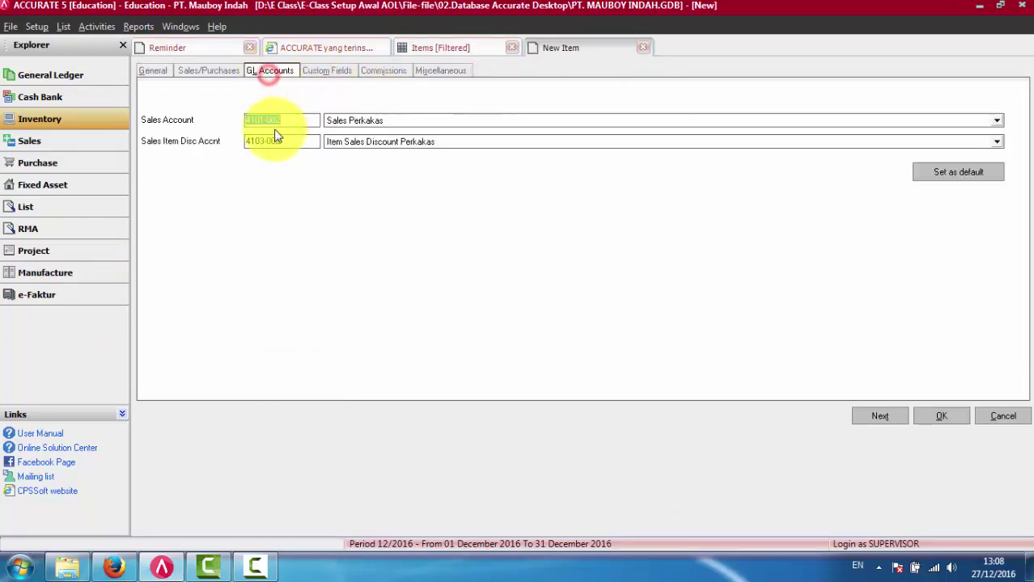
{"action": "left_click", "coordinate": [365, 120]}
{"action": "left_click", "coordinate": [364, 119]}
{"action": "left_click", "coordinate": [360, 142]}
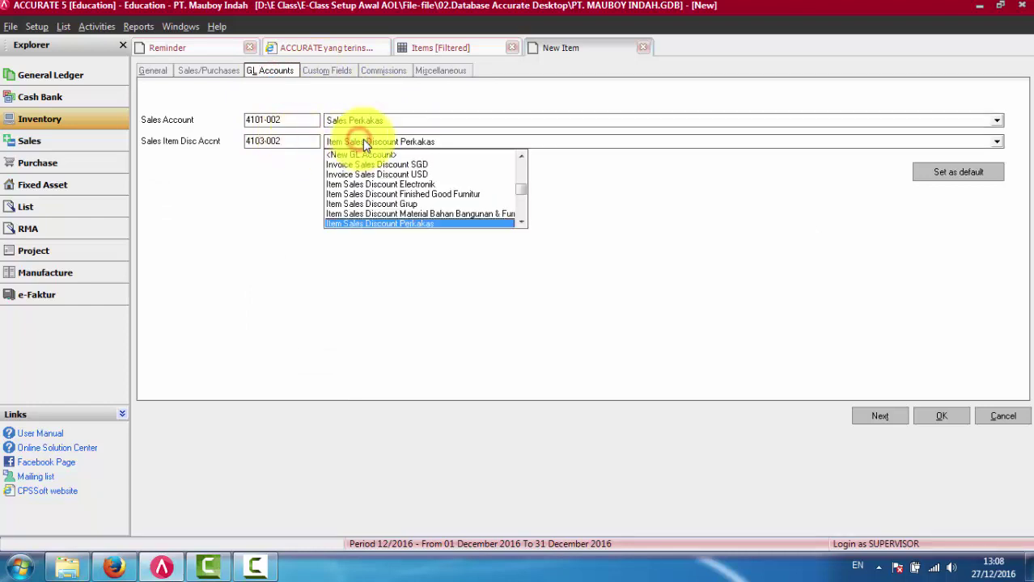
{"action": "left_click", "coordinate": [364, 142]}
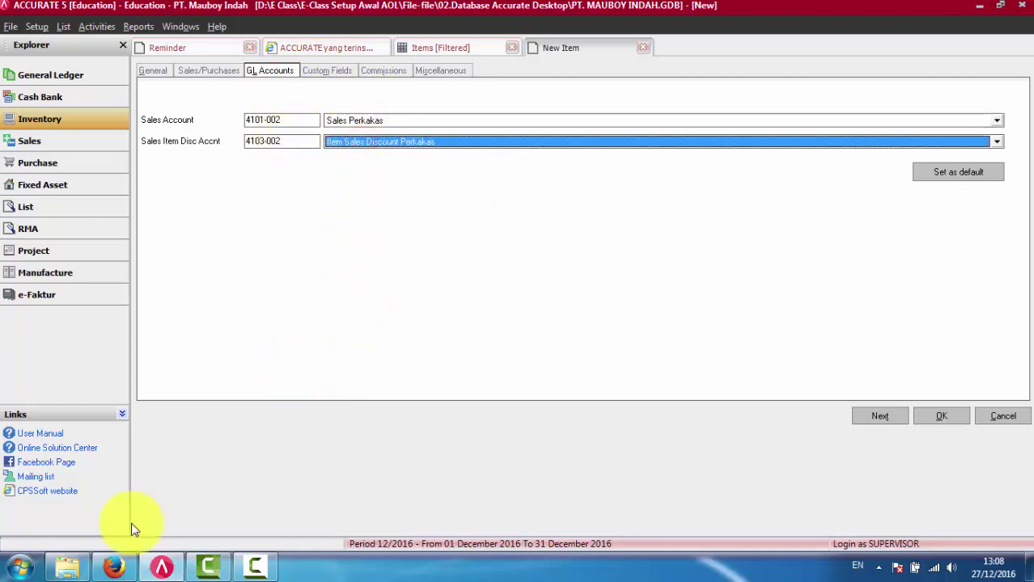
- Compare these accounts with the Jasa Teknik item's accounts in Accurate Online, and cancel the new item in Accurate 5
{"action": "left_click", "coordinate": [114, 566]}
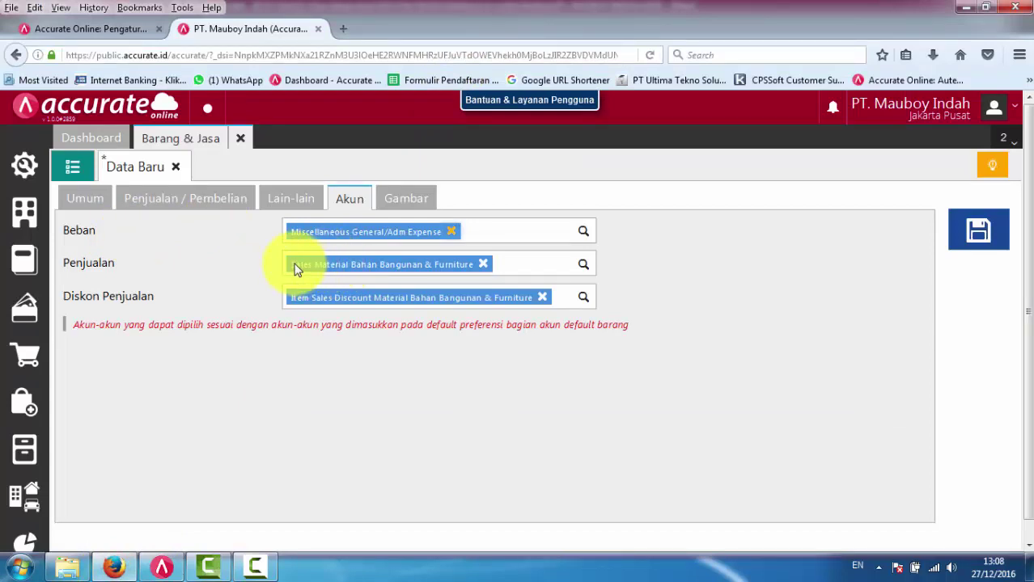
{"action": "left_click", "coordinate": [161, 569]}
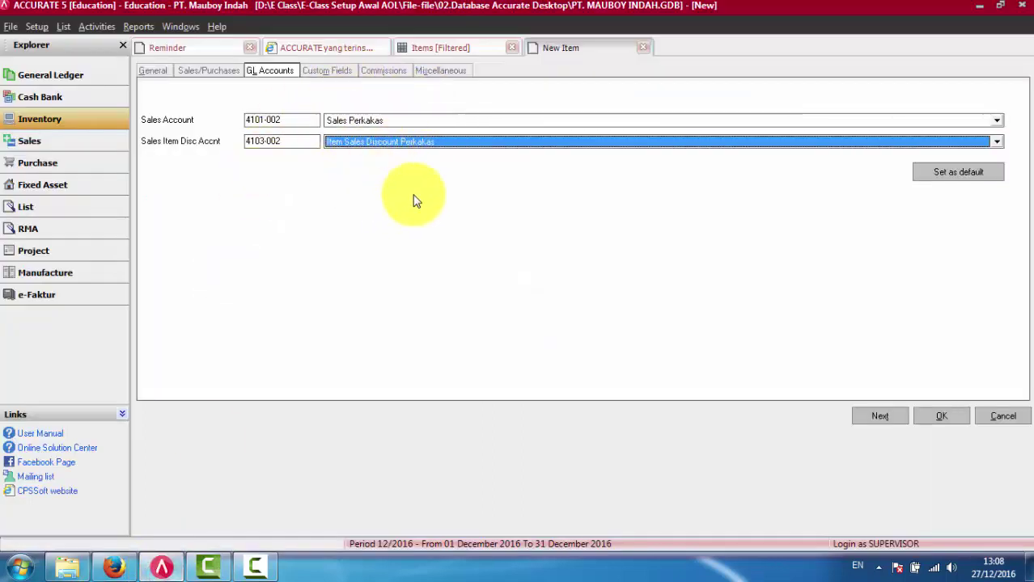
{"action": "left_click", "coordinate": [1004, 416]}
- Switch to Accurate Online and set the Jasa Teknik item's expense account (Beban) to Professional Fee Expense
{"action": "left_click", "coordinate": [114, 569]}
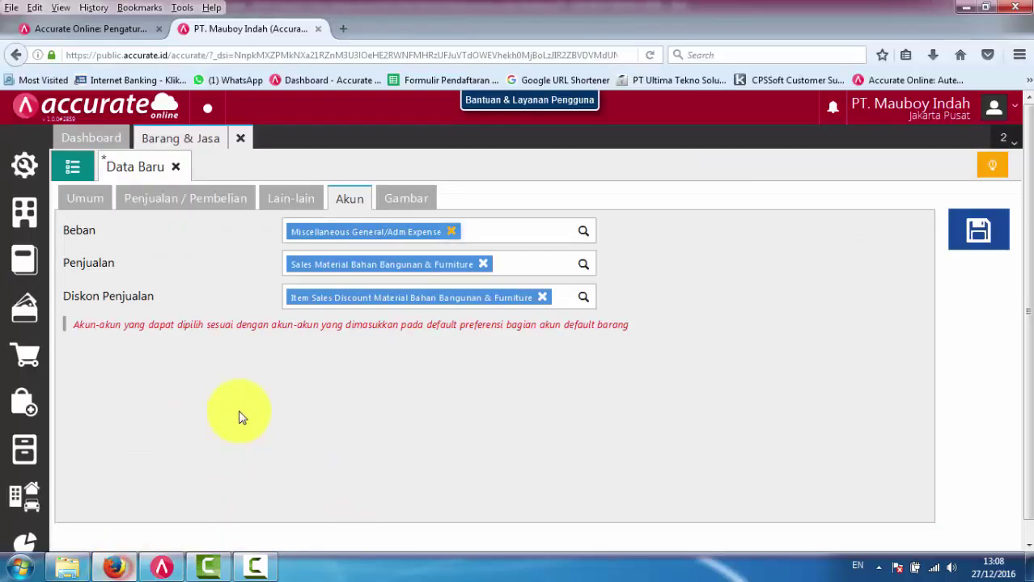
{"action": "left_click", "coordinate": [452, 232]}
{"action": "left_click", "coordinate": [583, 233]}
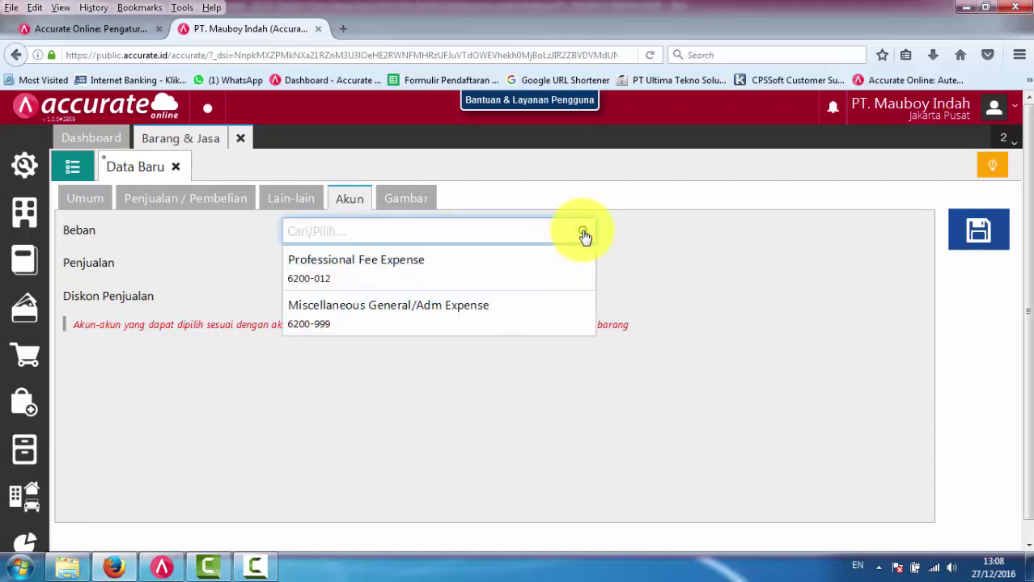
{"action": "left_click", "coordinate": [391, 274]}
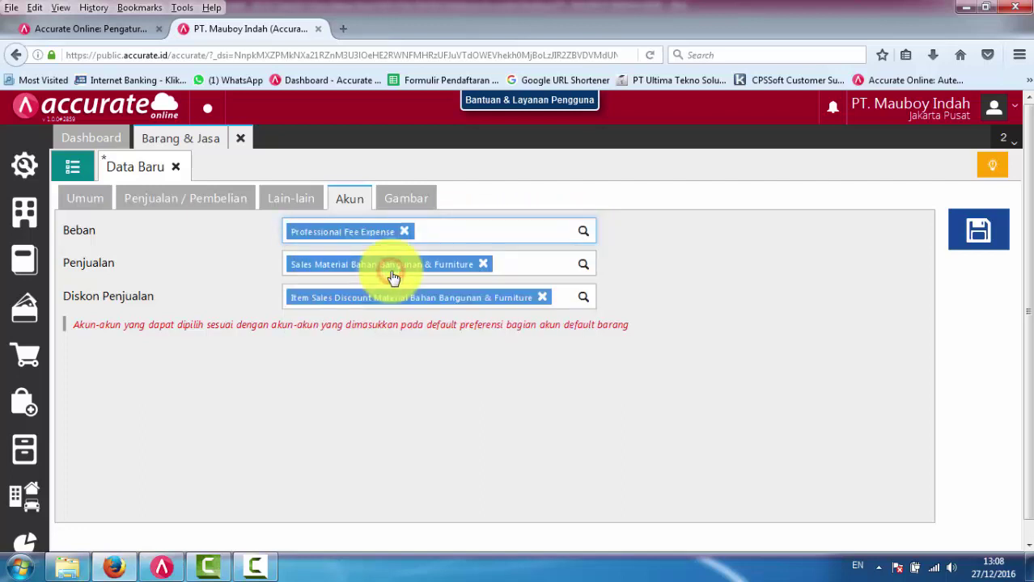
{"action": "left_click", "coordinate": [404, 231]}
{"action": "left_click", "coordinate": [581, 231]}
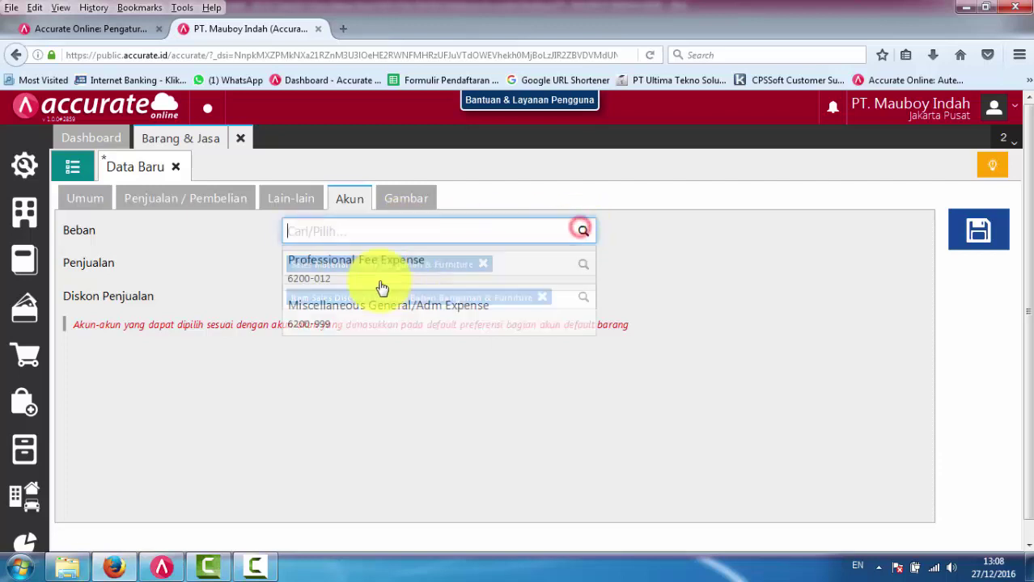
{"action": "left_click", "coordinate": [416, 264]}
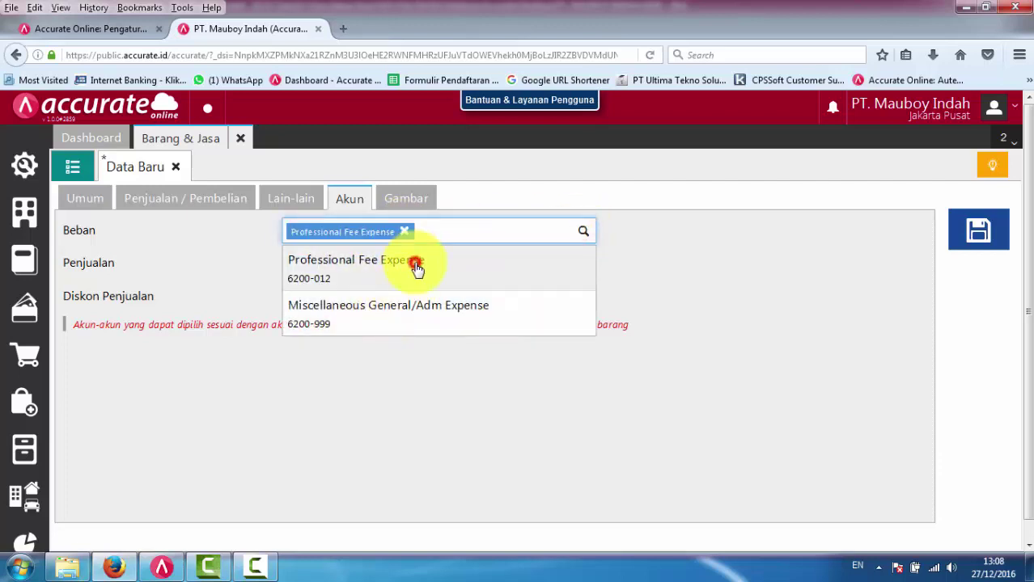
- Examine the accounts selectable for items in the Akun Perkiraan preferences, down to the Beban accounts
{"action": "left_click", "coordinate": [24, 166]}
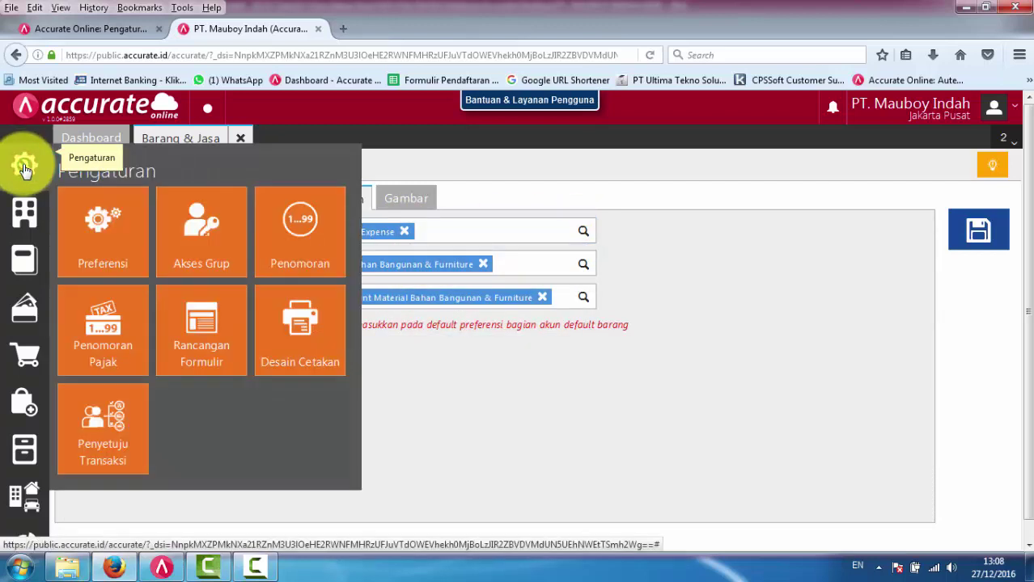
{"action": "left_click", "coordinate": [97, 228]}
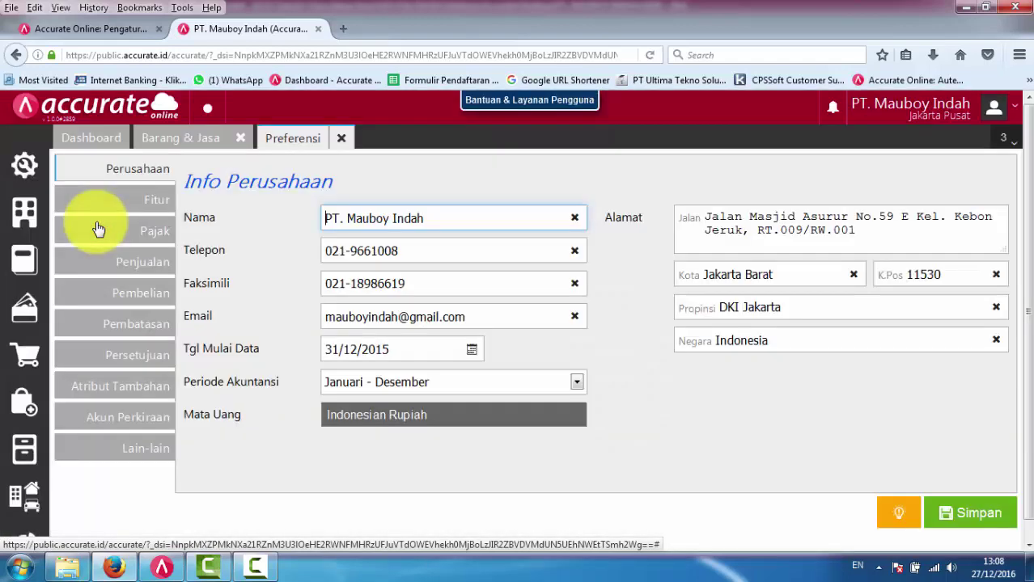
{"action": "left_click", "coordinate": [144, 419]}
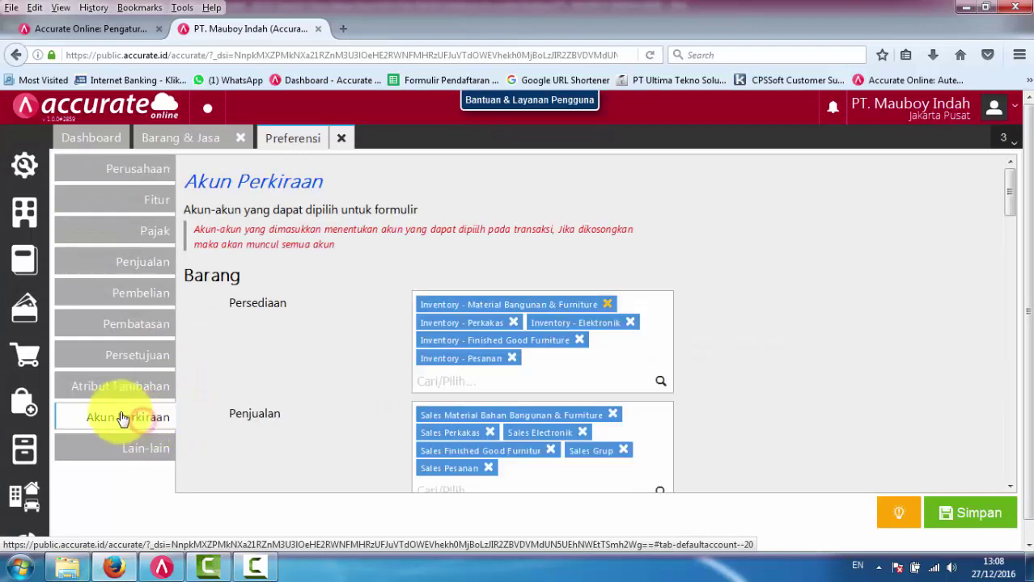
{"action": "scroll", "coordinate": [326, 377], "scroll_direction": "down", "scroll_amount": 2}
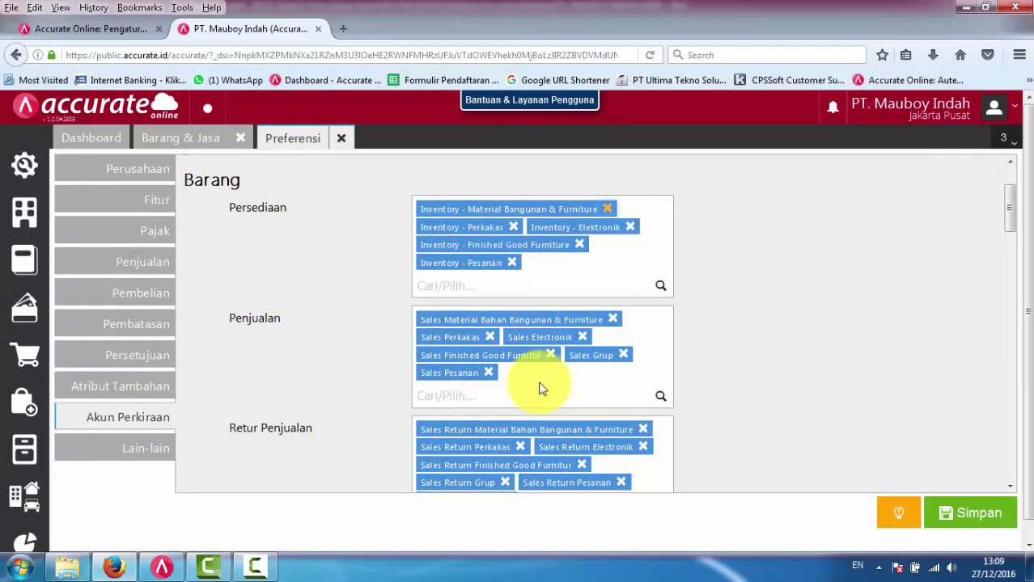
{"action": "scroll", "coordinate": [542, 387], "scroll_direction": "down", "scroll_amount": 10}
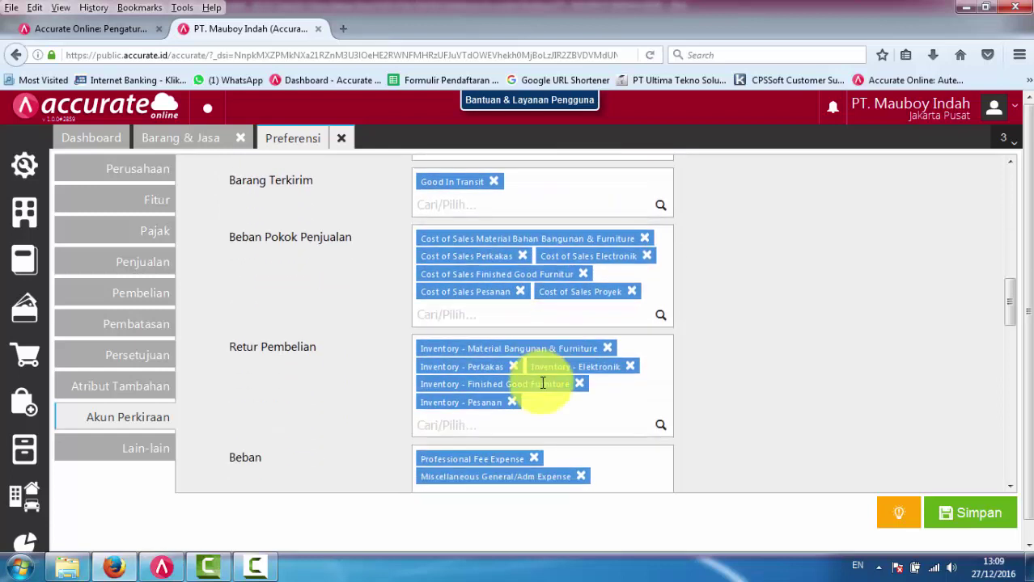
{"action": "scroll", "coordinate": [543, 383], "scroll_direction": "down", "scroll_amount": 5}
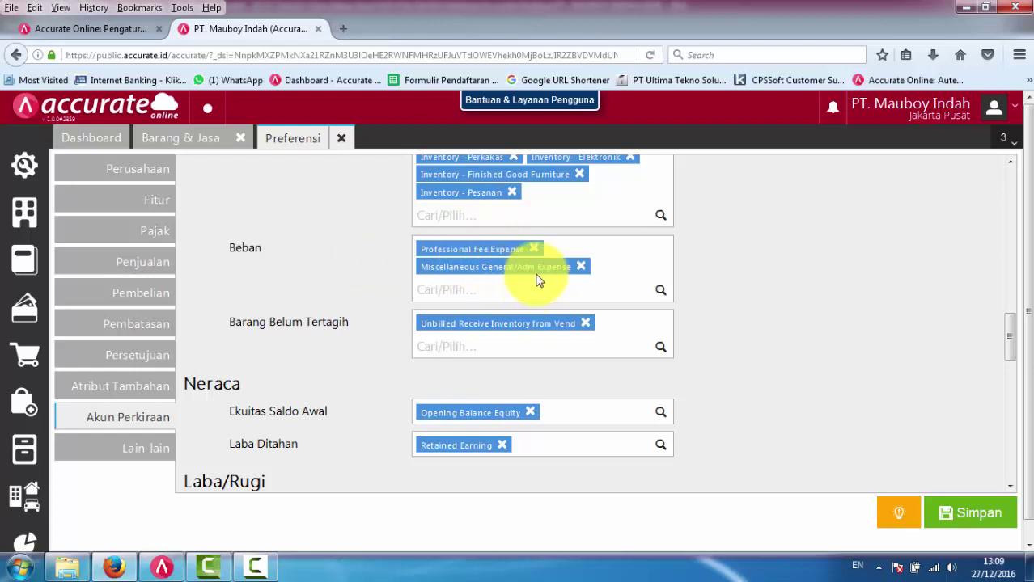
- Clear the new item's sales account (Penjualan) and look through the accounts available for it
{"action": "left_click", "coordinate": [187, 132]}
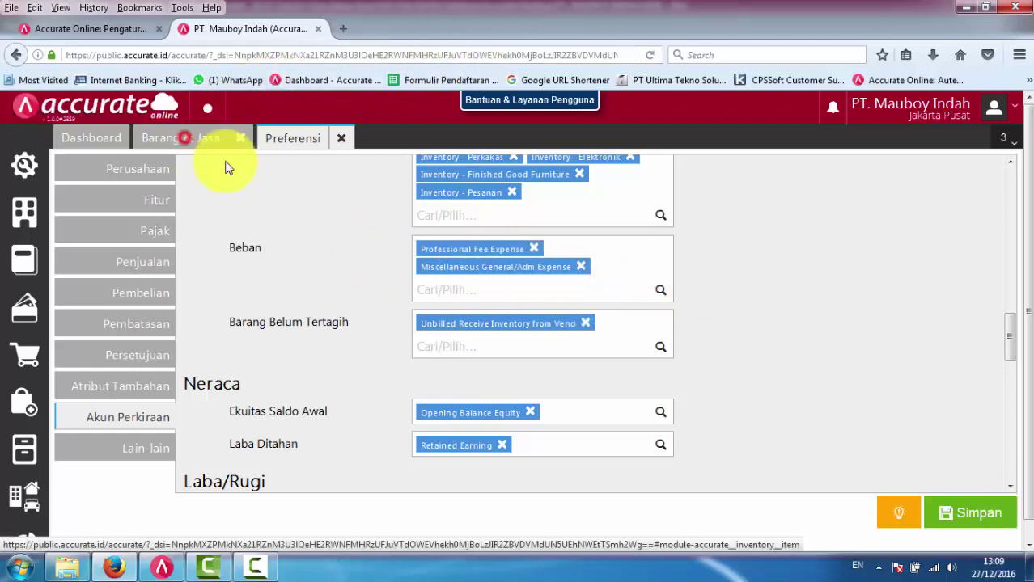
{"action": "left_click", "coordinate": [481, 265]}
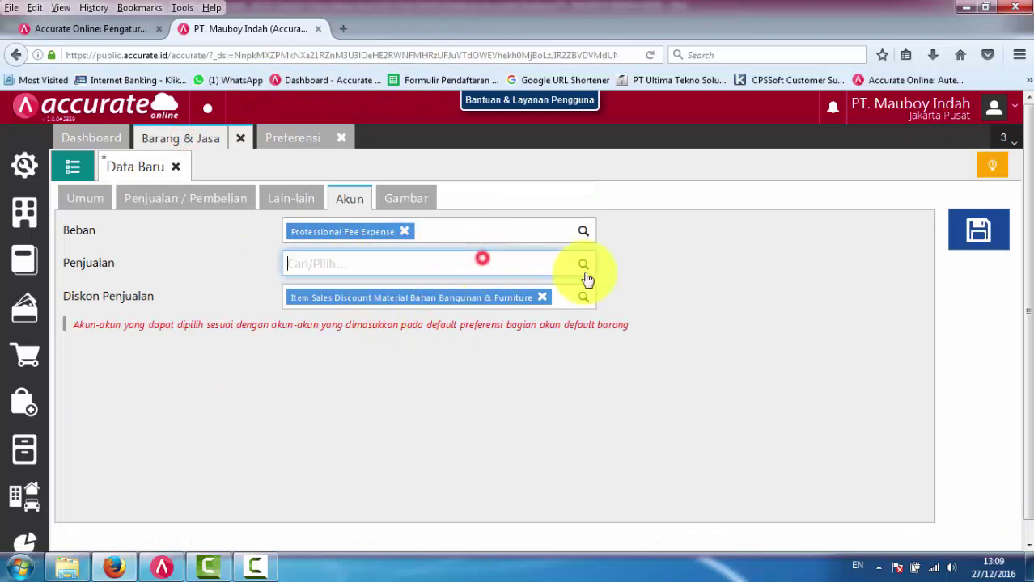
{"action": "left_click", "coordinate": [583, 265]}
{"action": "scroll", "coordinate": [588, 305], "scroll_direction": "down", "scroll_amount": 2}
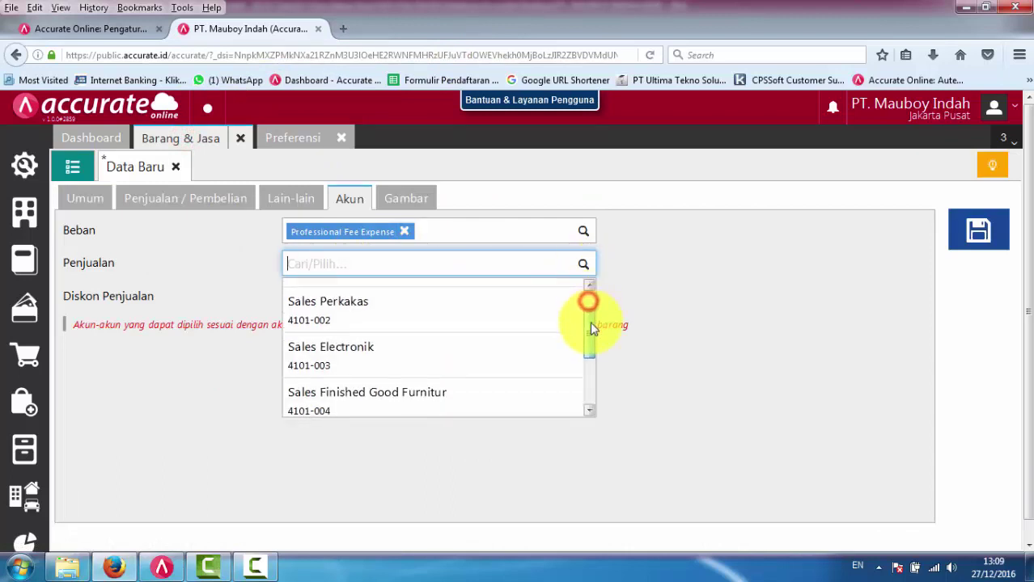
{"action": "scroll", "coordinate": [591, 350], "scroll_direction": "up", "scroll_amount": 2}
- Add Jasa Perbaikan to the item sales accounts (Penjualan) in the Akun Perkiraan preferences and save the preferences
{"action": "left_click", "coordinate": [301, 144]}
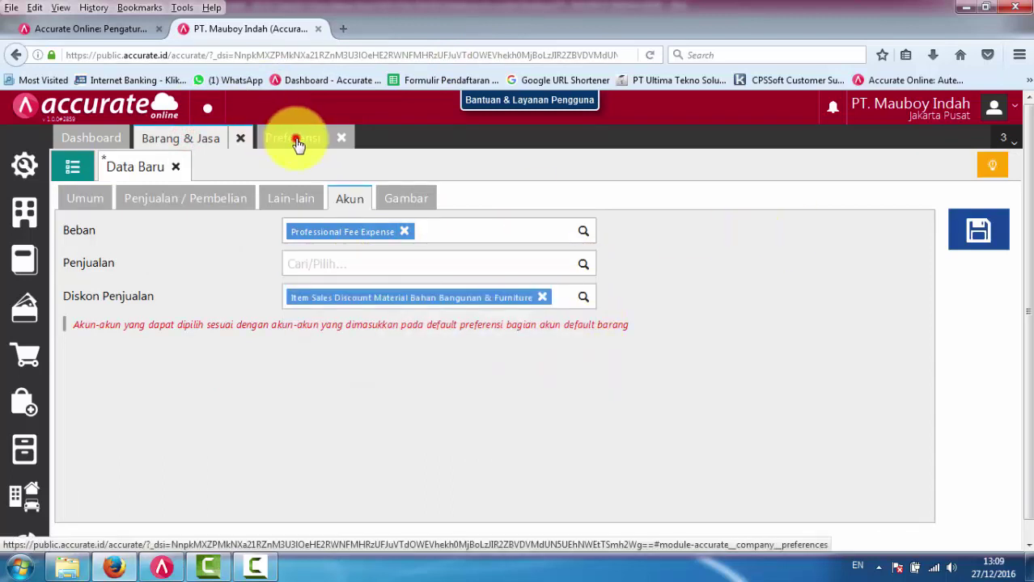
{"action": "scroll", "coordinate": [496, 411], "scroll_direction": "up", "scroll_amount": 8}
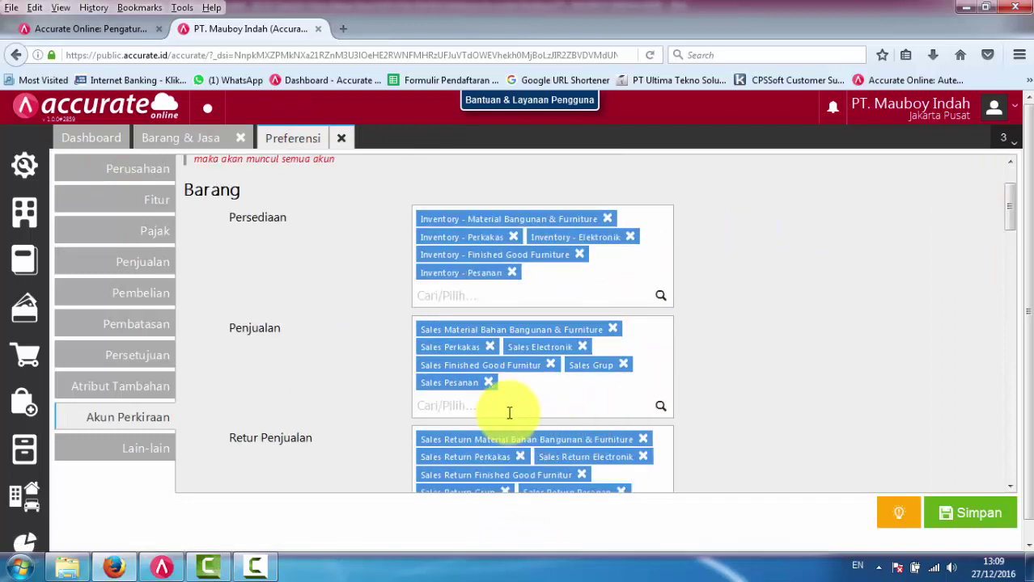
{"action": "left_click", "coordinate": [493, 408]}
{"action": "left_click", "coordinate": [662, 407]}
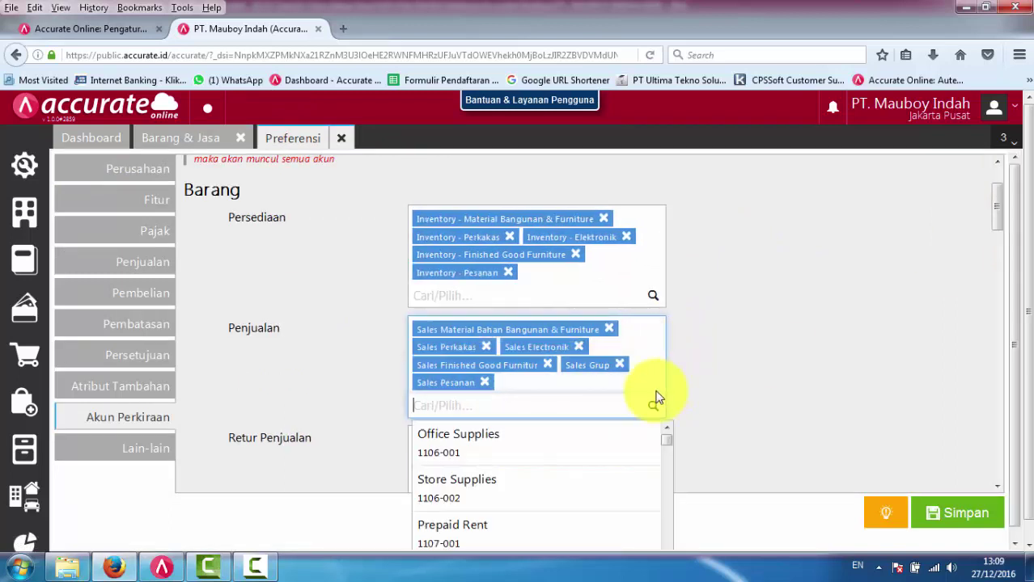
{"action": "scroll", "coordinate": [652, 392], "scroll_direction": "down", "scroll_amount": 2}
{"action": "scroll", "coordinate": [660, 457], "scroll_direction": "down", "scroll_amount": 1}
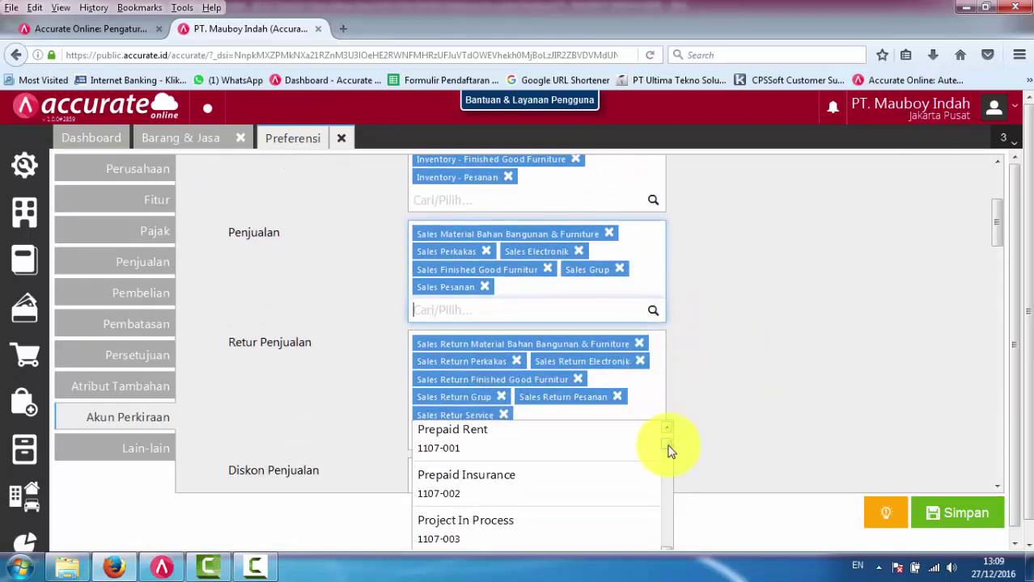
{"action": "left_click_drag", "start_coordinate": [669, 446], "coordinate": [666, 490]}
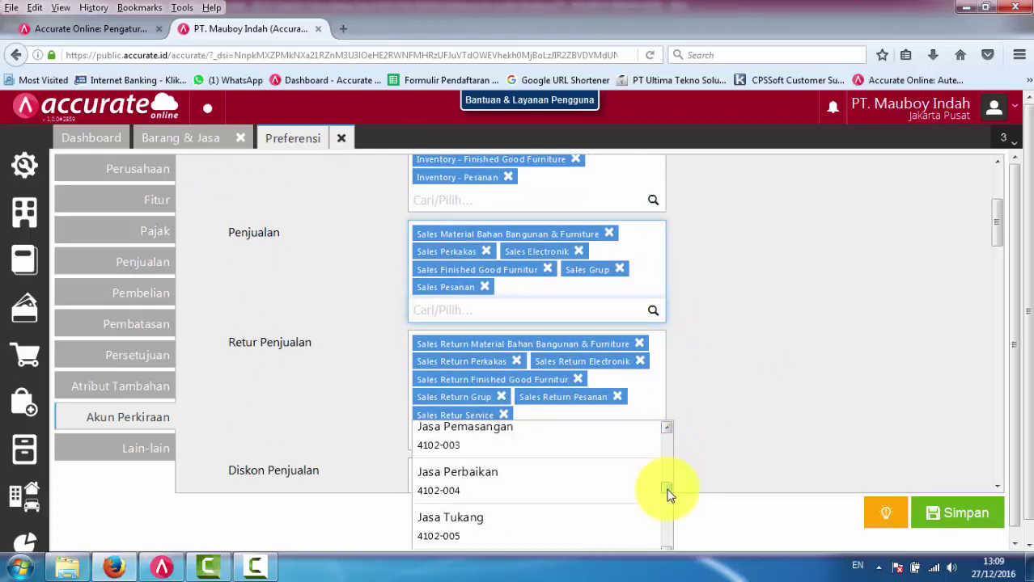
{"action": "left_click", "coordinate": [477, 486]}
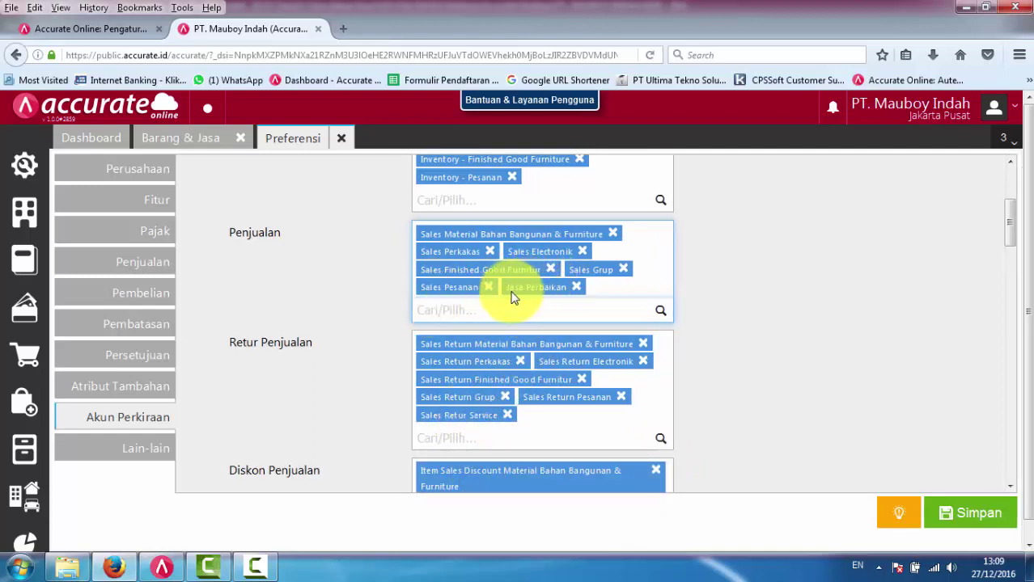
{"action": "left_click", "coordinate": [977, 515]}
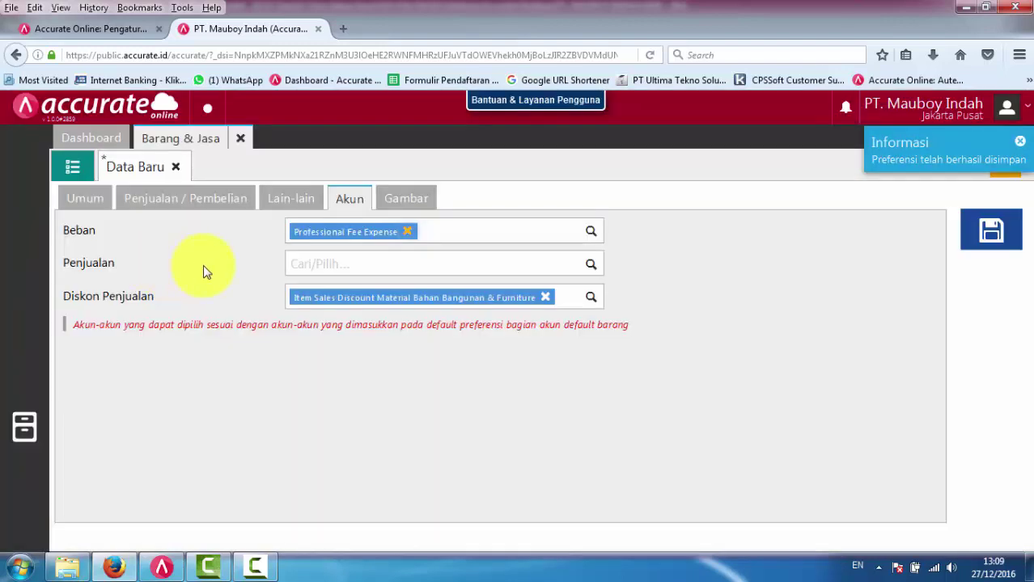
- Set the new item's sales account (Penjualan) to Jasa Perbaikan
{"action": "left_click", "coordinate": [582, 263]}
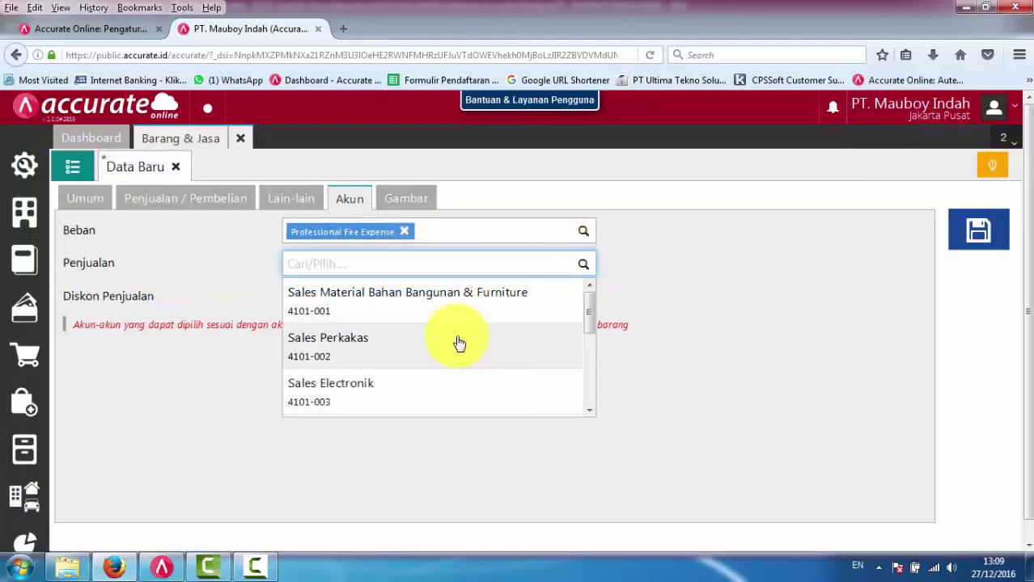
{"action": "scroll", "coordinate": [457, 343], "scroll_direction": "down", "scroll_amount": 3}
{"action": "left_click", "coordinate": [415, 396]}
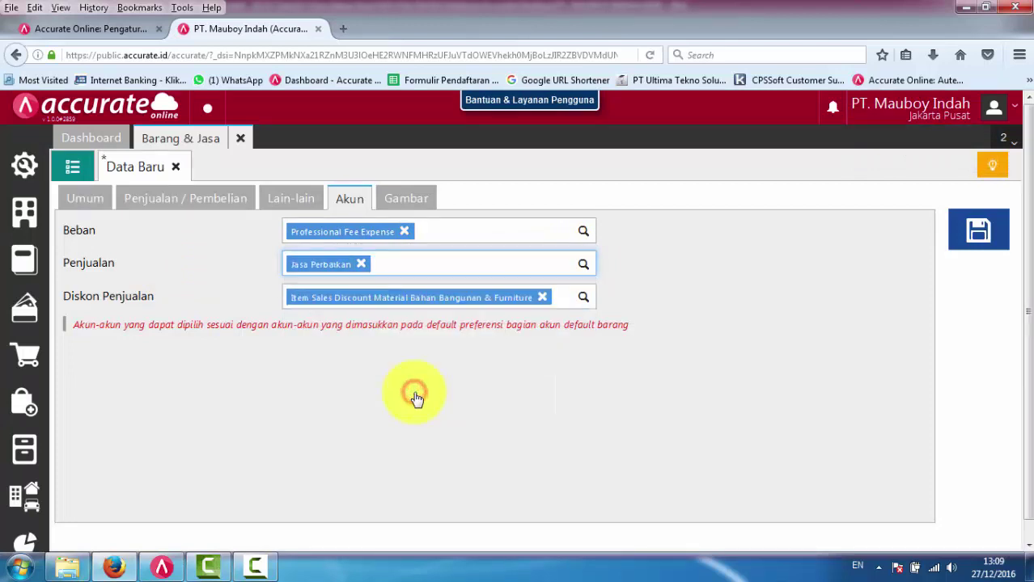
- Set the item's sales discount account (Diskon Penjualan) to Item Sales Discount Service and return to its general details
{"action": "left_click", "coordinate": [542, 297]}
{"action": "left_click", "coordinate": [584, 299]}
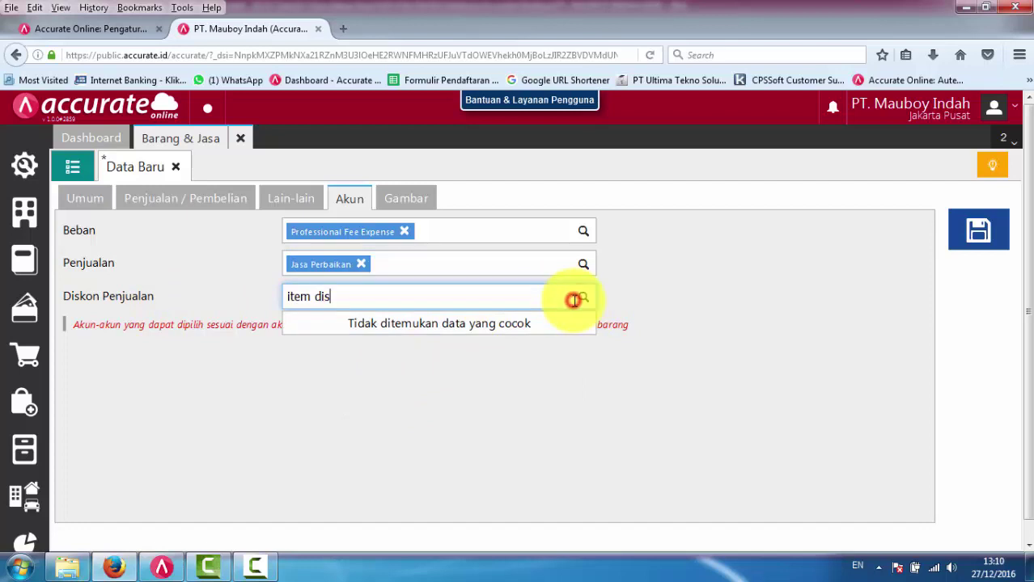
{"action": "left_click_drag", "start_coordinate": [381, 293], "coordinate": [214, 286]}
{"action": "key", "text": "BackSpace"}
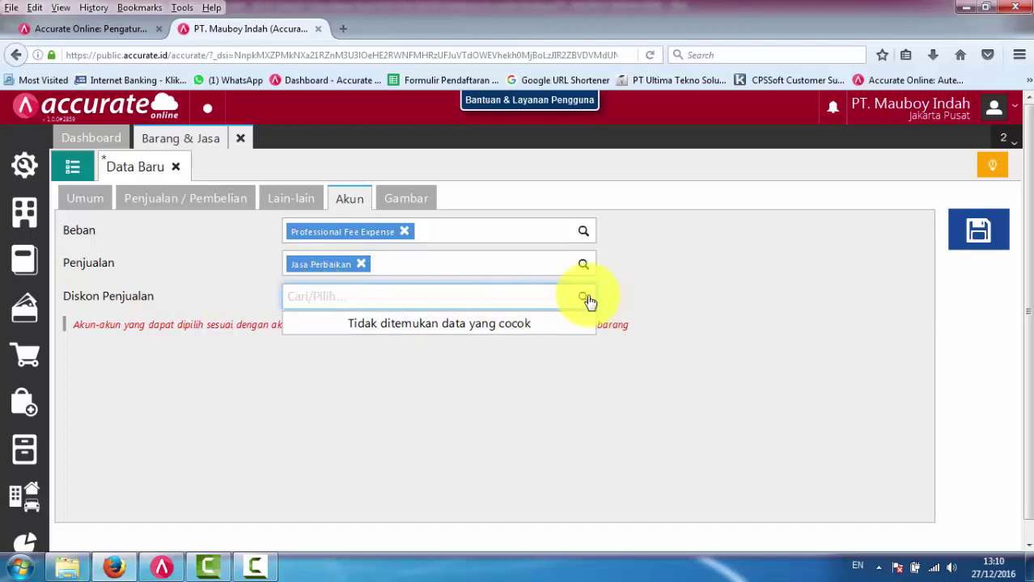
{"action": "left_click", "coordinate": [589, 298]}
{"action": "left_click_drag", "start_coordinate": [589, 339], "coordinate": [589, 420]}
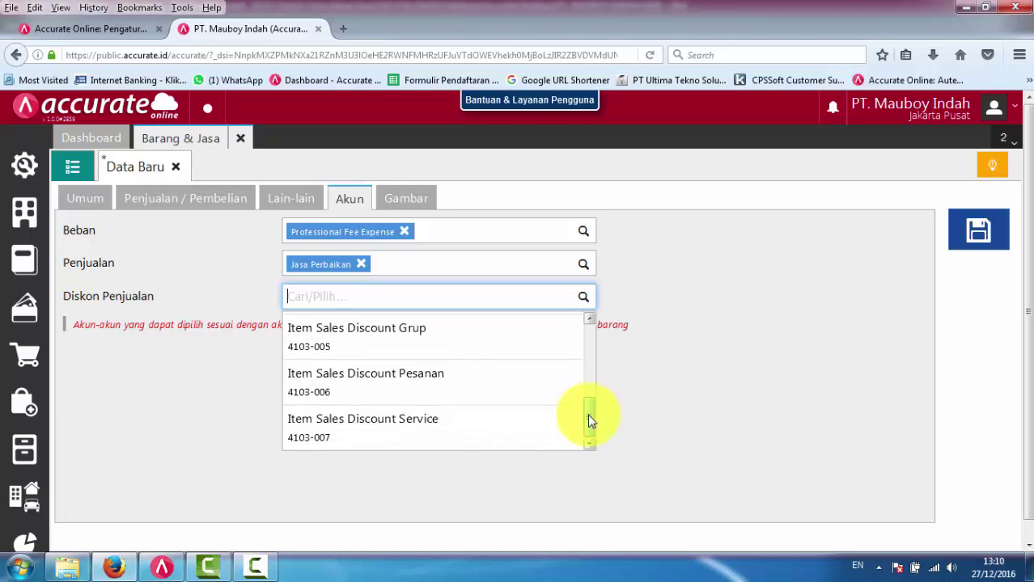
{"action": "left_click", "coordinate": [348, 429]}
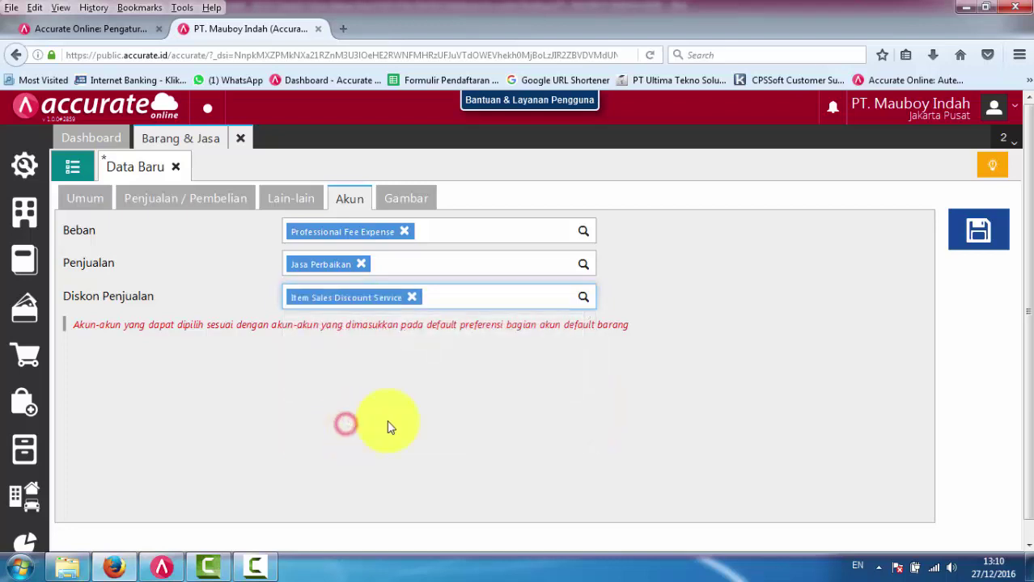
{"action": "left_click", "coordinate": [89, 201]}
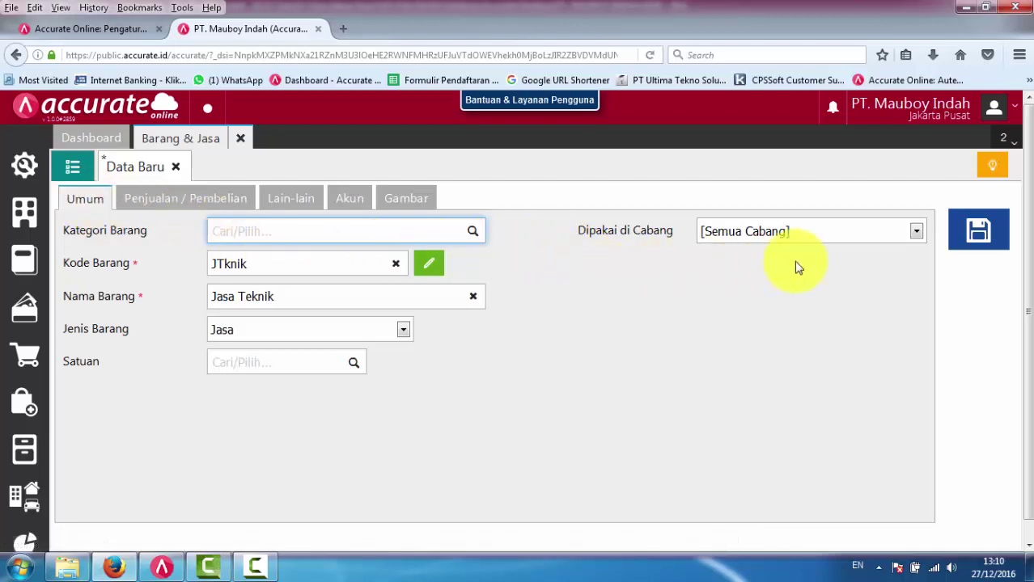
- Review the new item's detail sections, keep it available to all branches ([Semua Cabang]), and save the Jasa Teknik item
{"action": "left_click", "coordinate": [202, 201]}
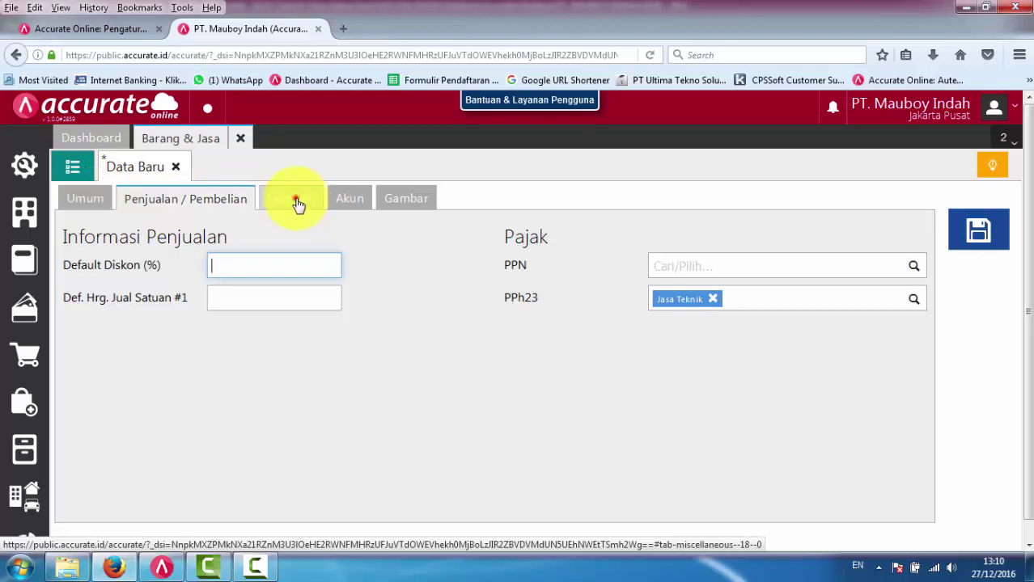
{"action": "left_click", "coordinate": [294, 199]}
{"action": "left_click", "coordinate": [348, 202]}
{"action": "left_click", "coordinate": [426, 200]}
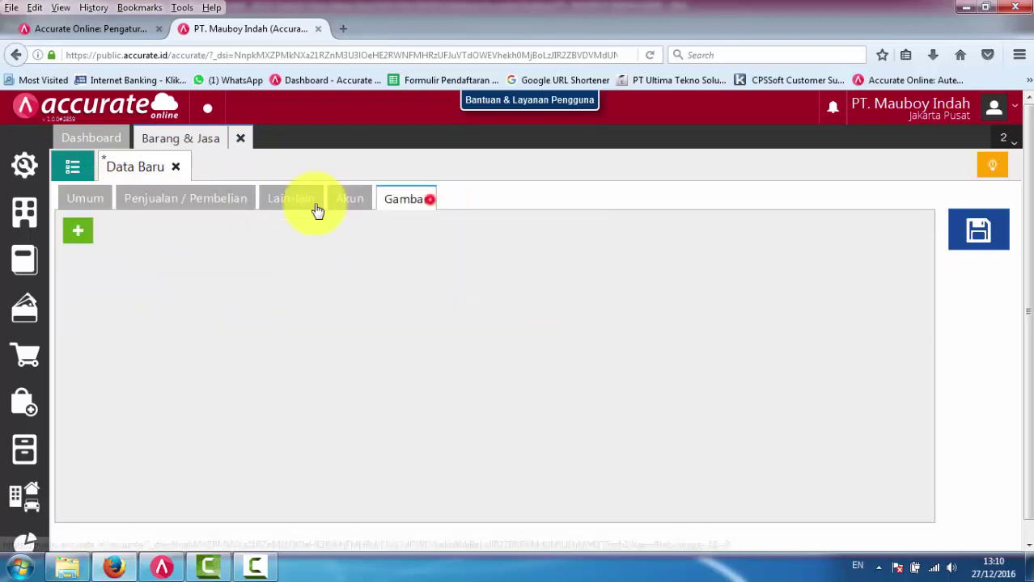
{"action": "left_click", "coordinate": [92, 200]}
{"action": "left_click", "coordinate": [843, 235]}
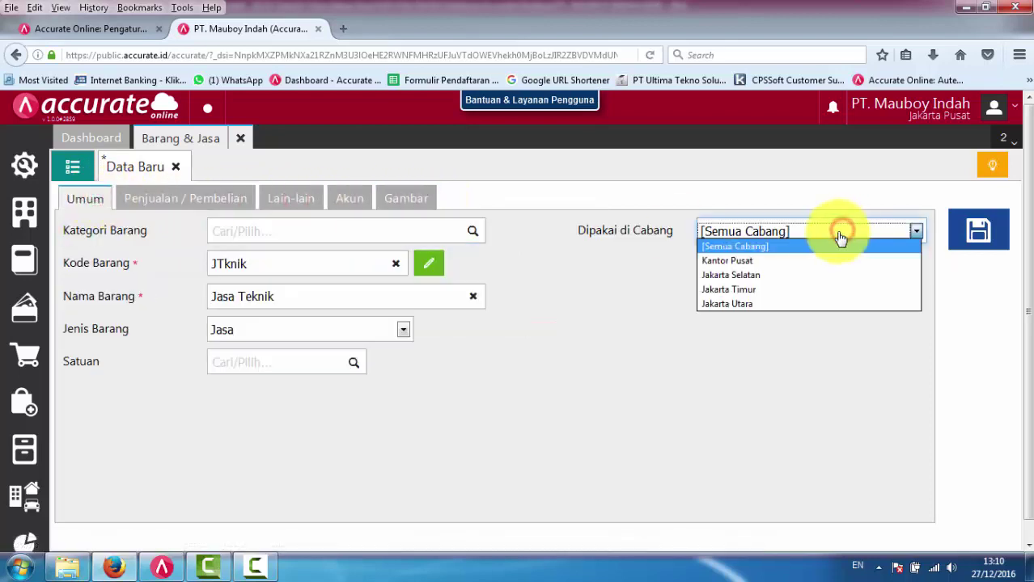
{"action": "left_click", "coordinate": [755, 247]}
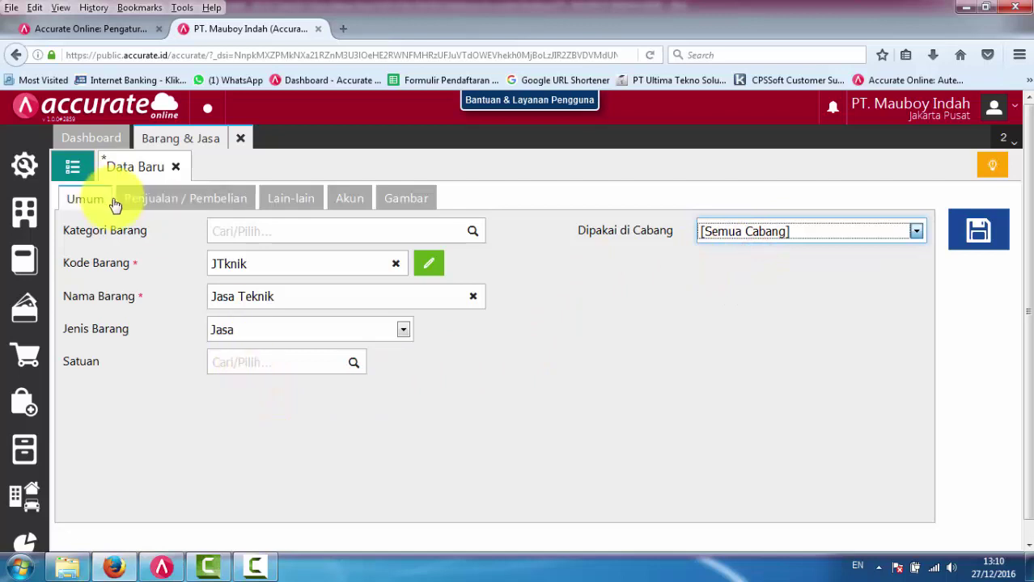
{"action": "left_click", "coordinate": [1004, 243]}
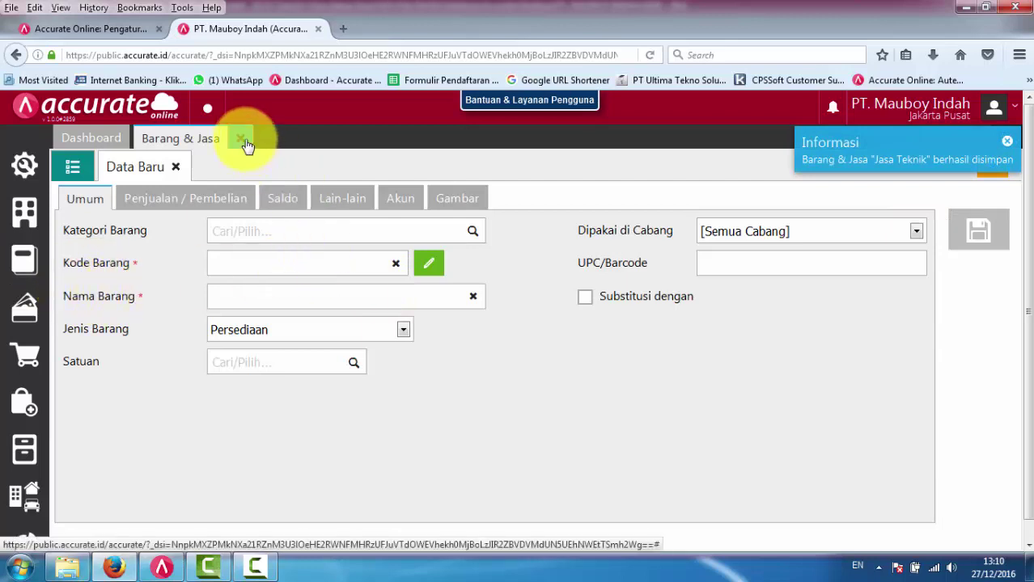
- Show the list of items and services and look through its category, branch and item type filters
{"action": "left_click", "coordinate": [74, 172]}
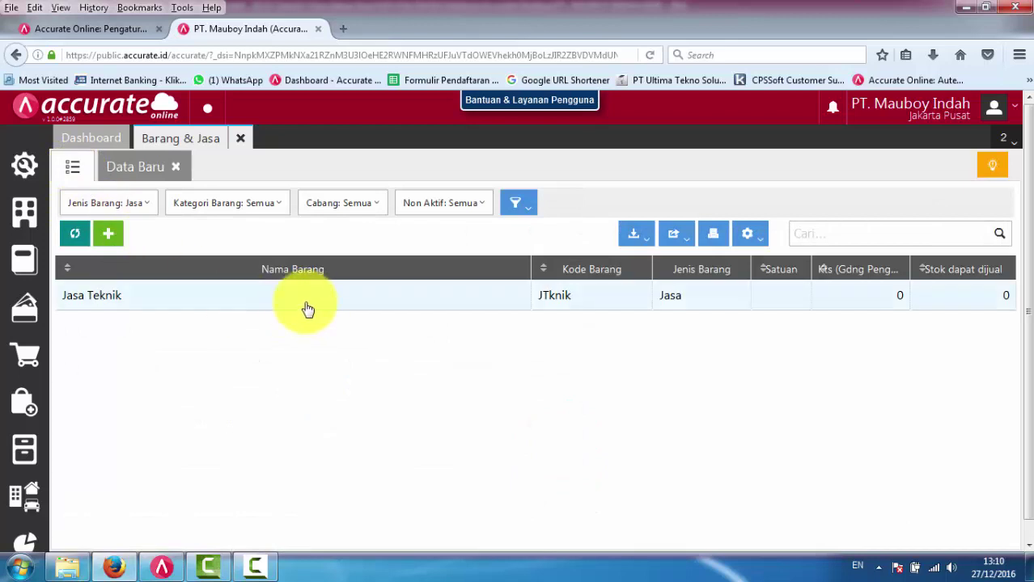
{"action": "left_click", "coordinate": [268, 205]}
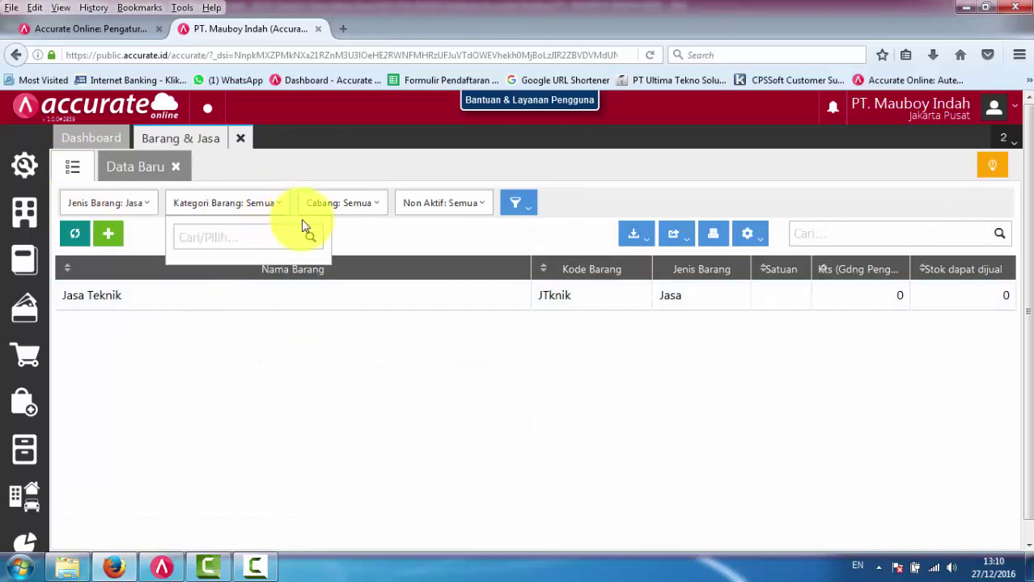
{"action": "left_click", "coordinate": [348, 208]}
{"action": "left_click", "coordinate": [271, 208]}
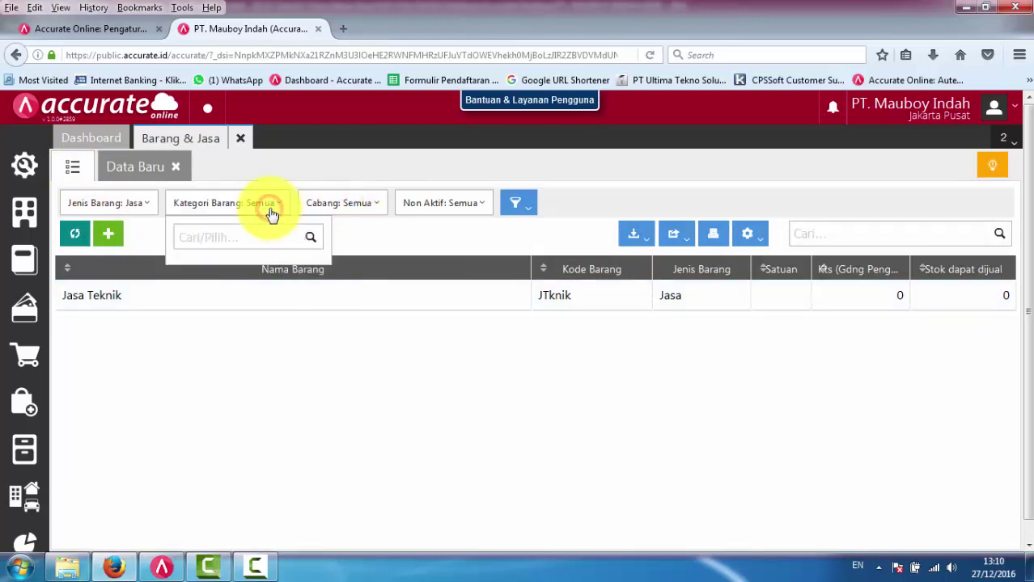
{"action": "left_click", "coordinate": [138, 204]}
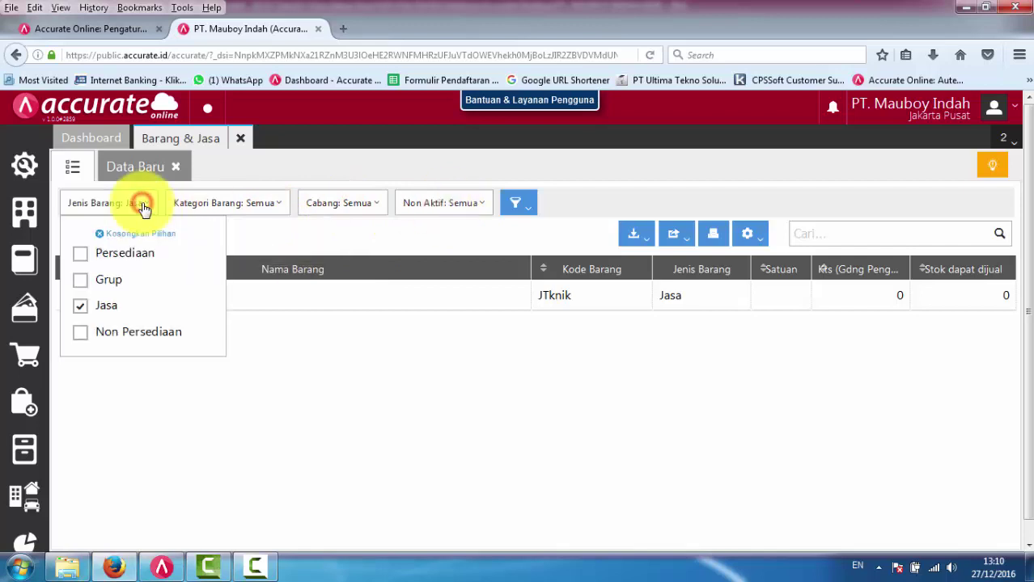
{"action": "left_click", "coordinate": [85, 308]}
- Open the saved Jasa Teknik record to check its general details, and close the Barang & Jasa module
{"action": "left_click", "coordinate": [443, 309]}
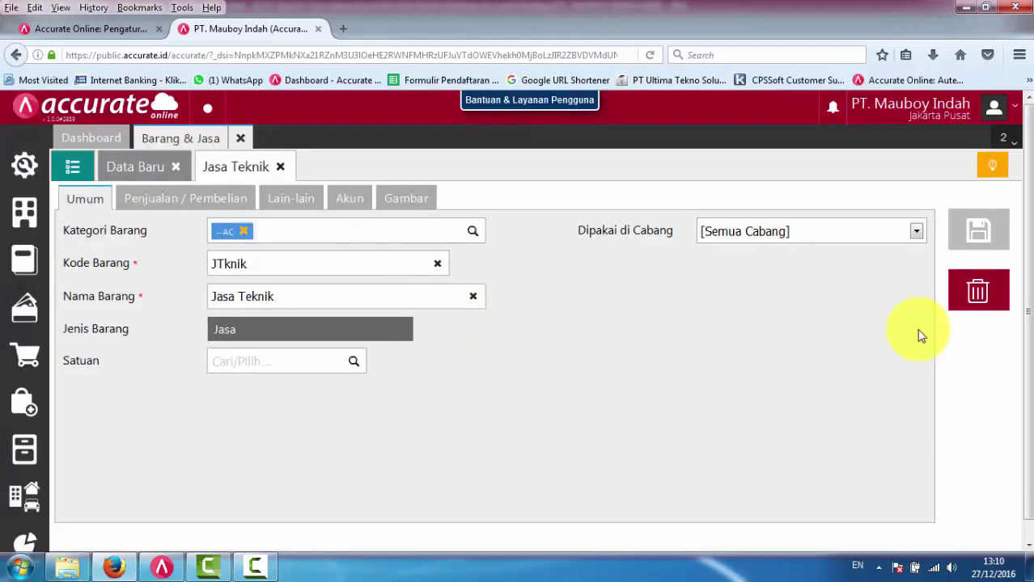
{"action": "left_click", "coordinate": [280, 167]}
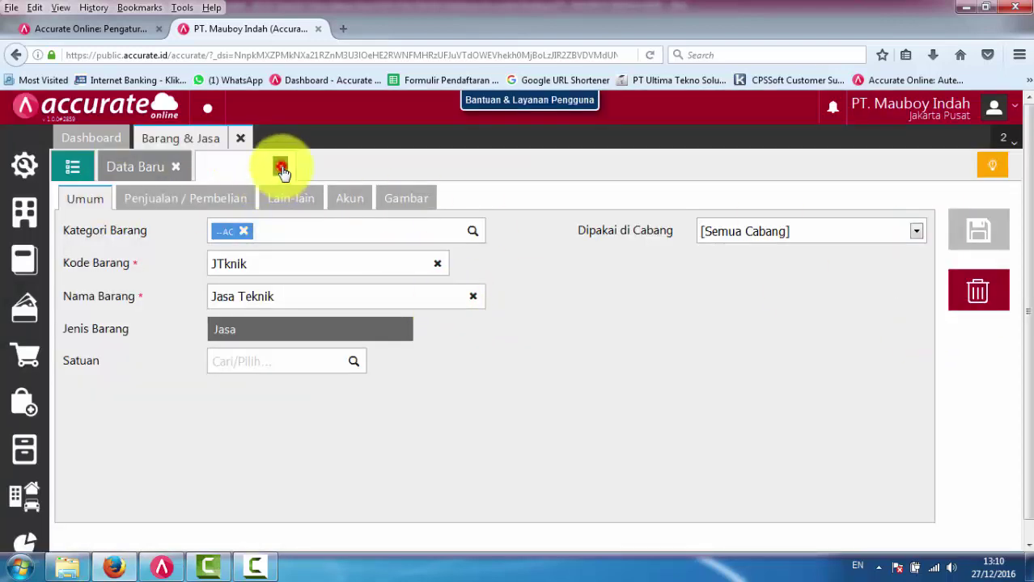
{"action": "left_click", "coordinate": [84, 176]}
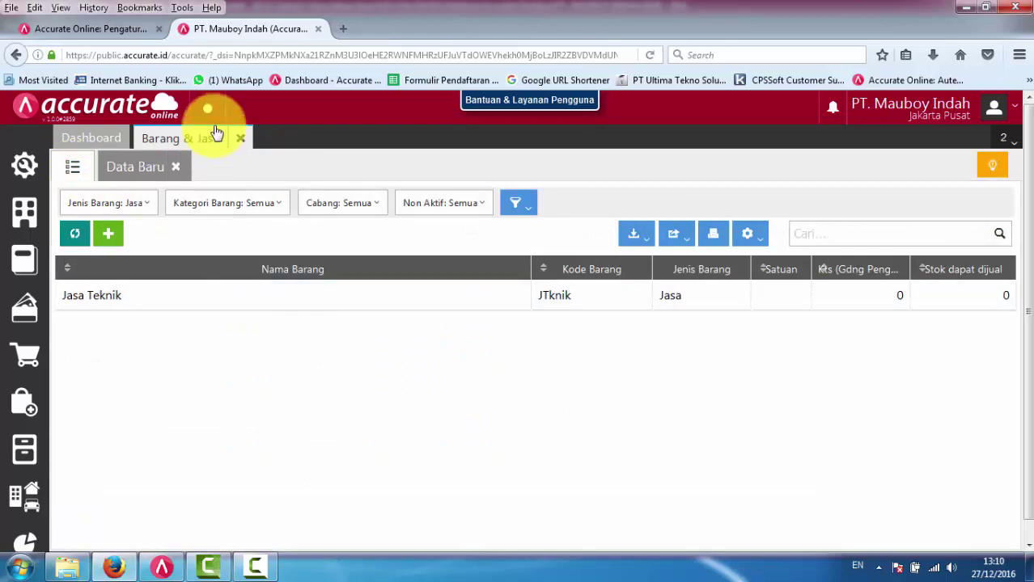
{"action": "left_click", "coordinate": [245, 141]}
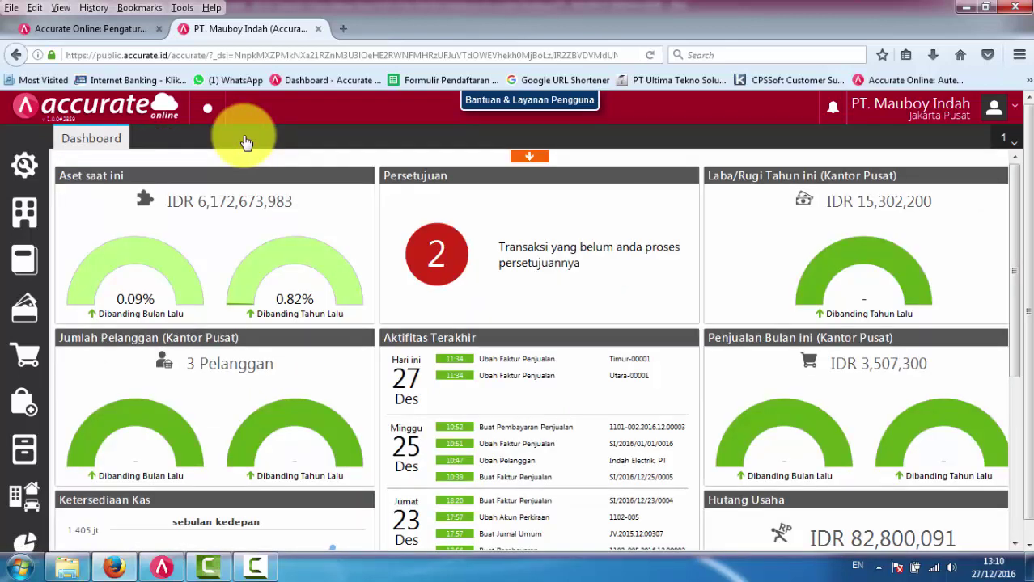
- Start a new sales invoice (Faktur Penjualan) with Bangunan Perkasa, PT as the customer
{"action": "left_click", "coordinate": [31, 358]}
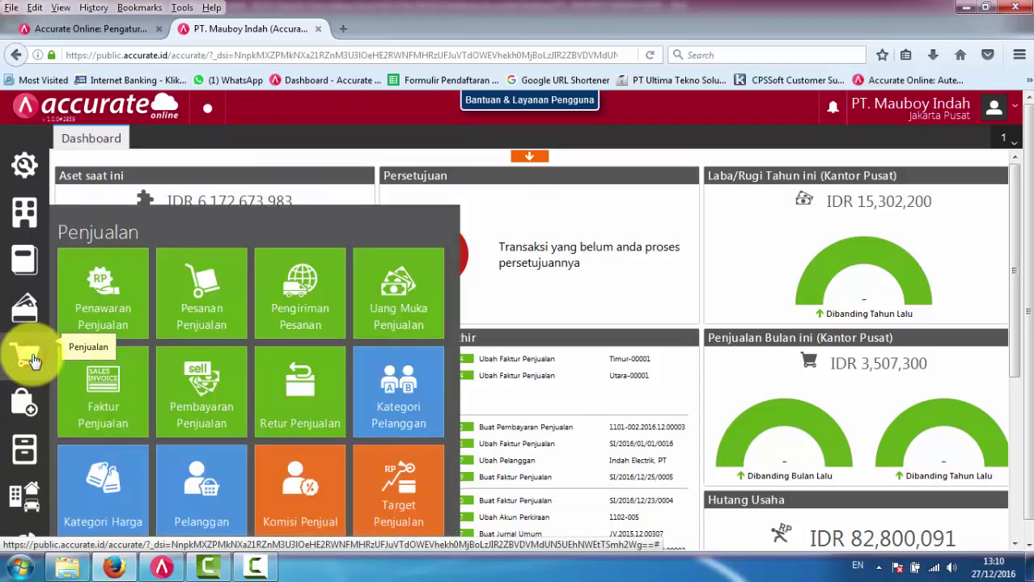
{"action": "left_click", "coordinate": [104, 394]}
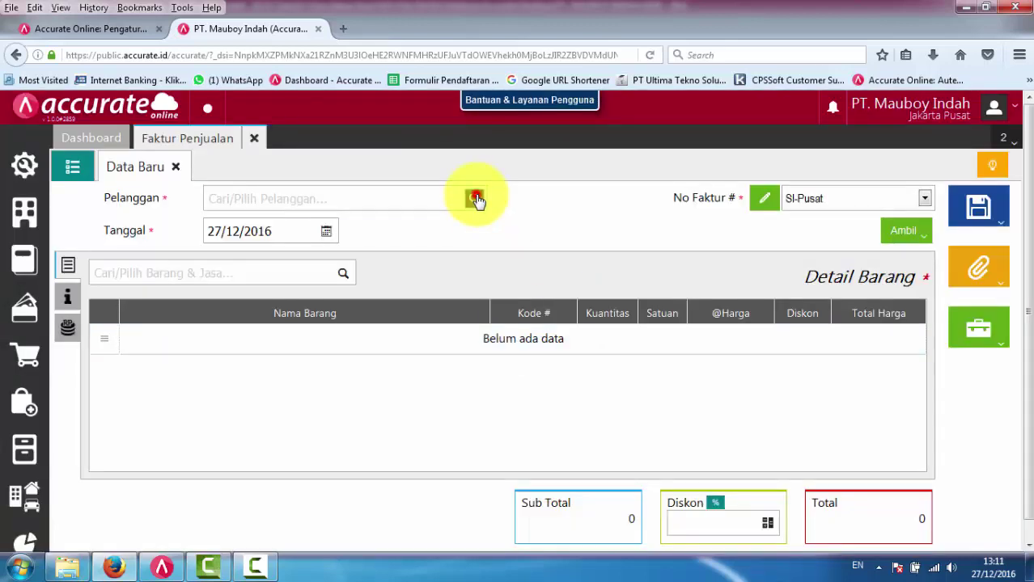
{"action": "left_click", "coordinate": [477, 200]}
{"action": "left_click", "coordinate": [397, 236]}
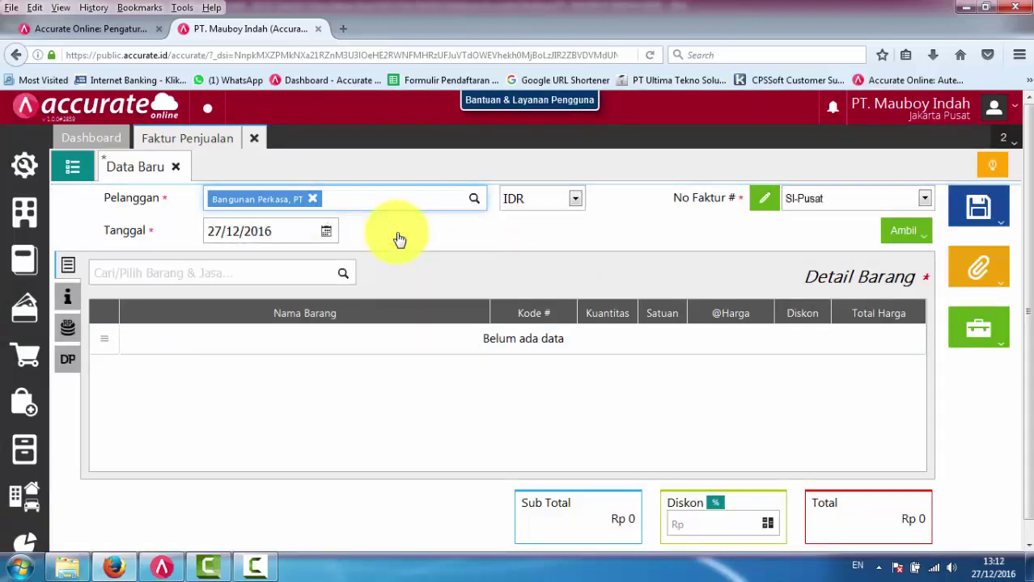
{"action": "left_click", "coordinate": [314, 274]}
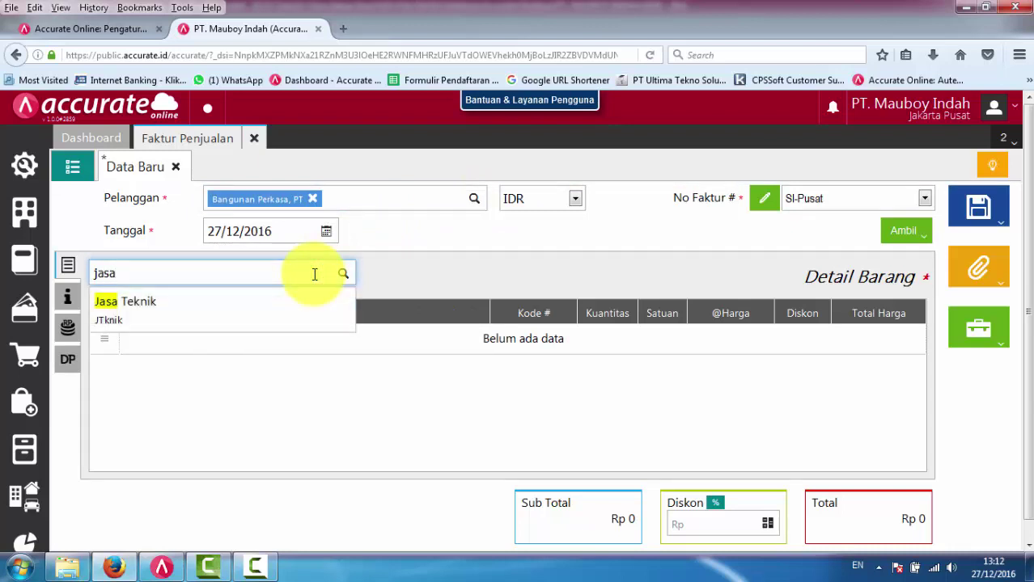
{"action": "left_click", "coordinate": [311, 315]}
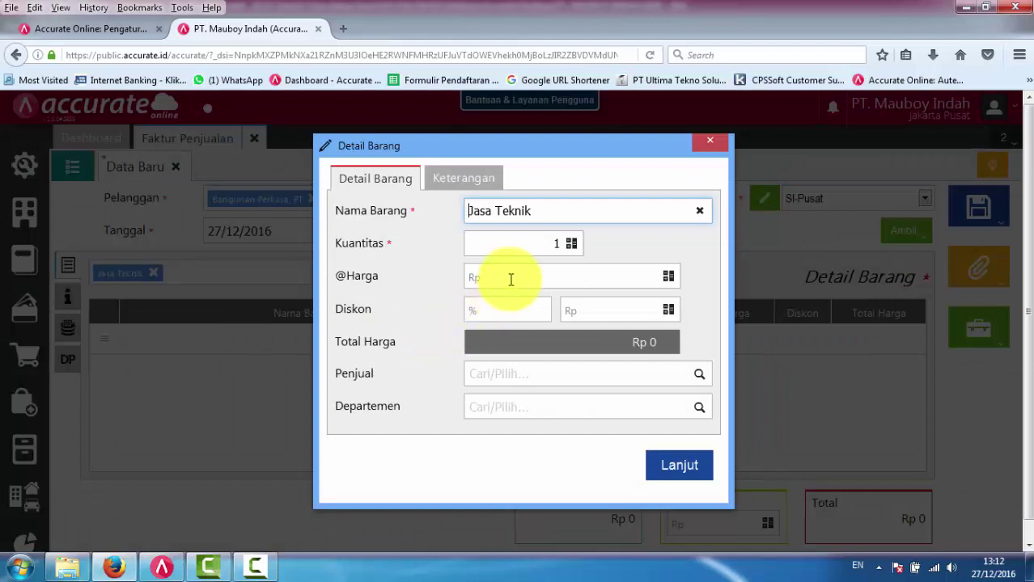
{"action": "left_click", "coordinate": [527, 280]}
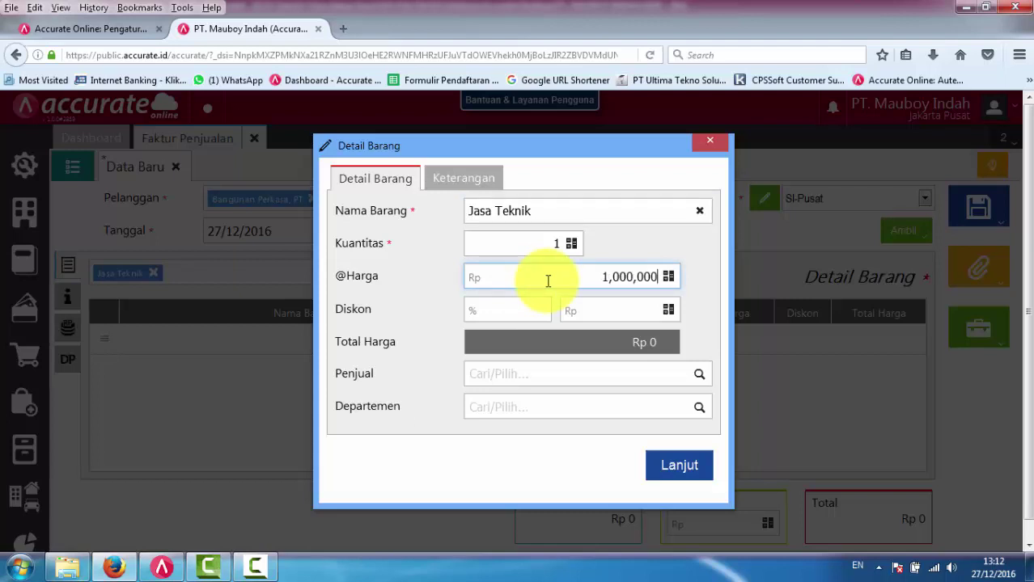
{"action": "left_click", "coordinate": [585, 377]}
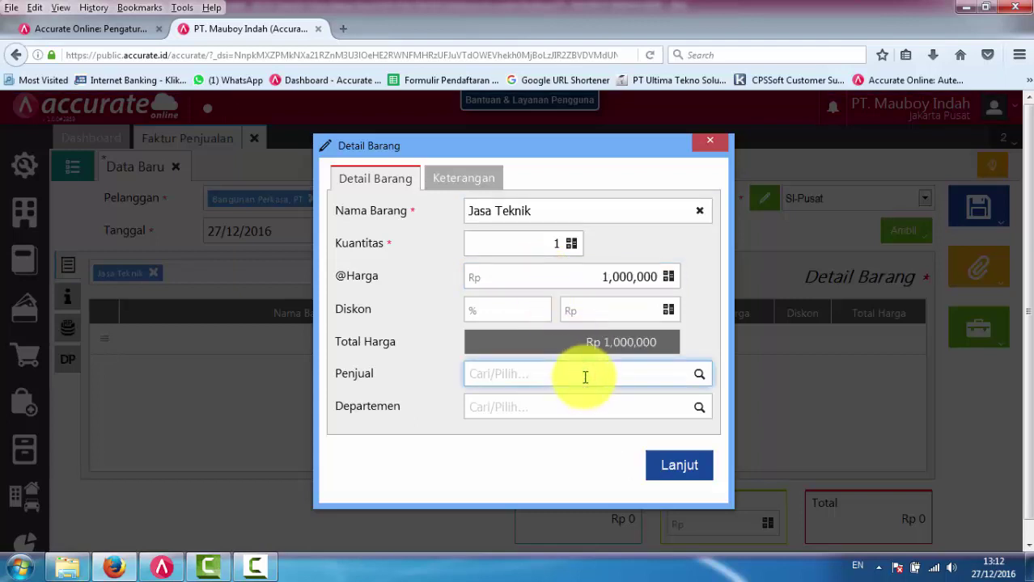
- Enter "Jasa perbaikan" as the item line's description (Keterangan) and add the line to the invoice
{"action": "left_click", "coordinate": [473, 175]}
{"action": "left_click", "coordinate": [493, 215]}
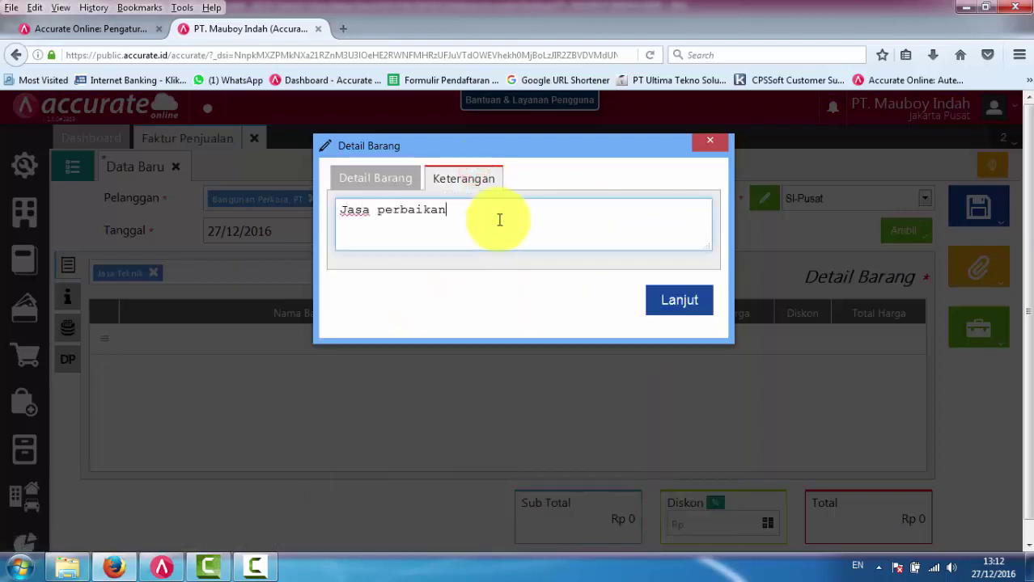
{"action": "left_click", "coordinate": [396, 180]}
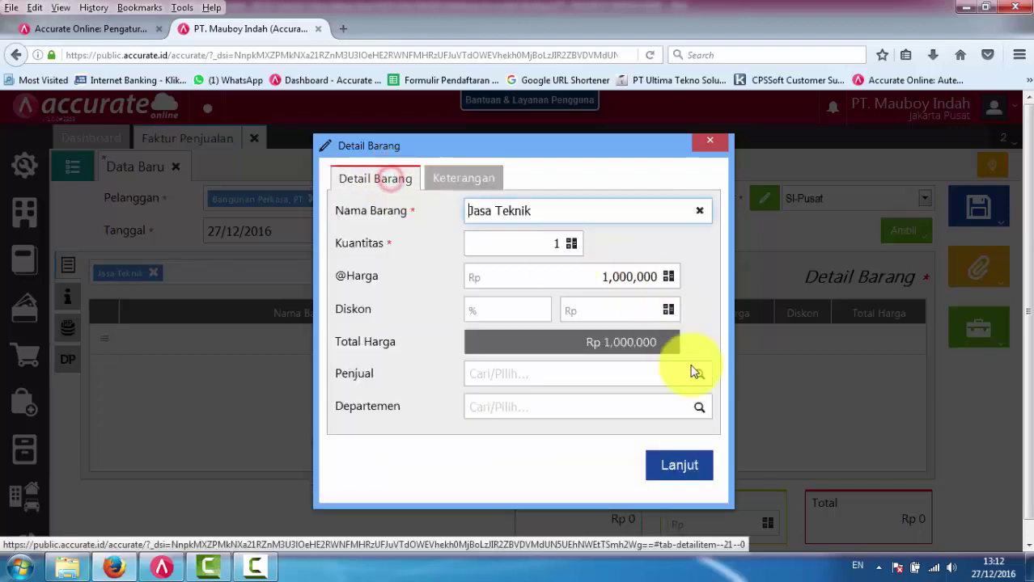
{"action": "left_click", "coordinate": [703, 466]}
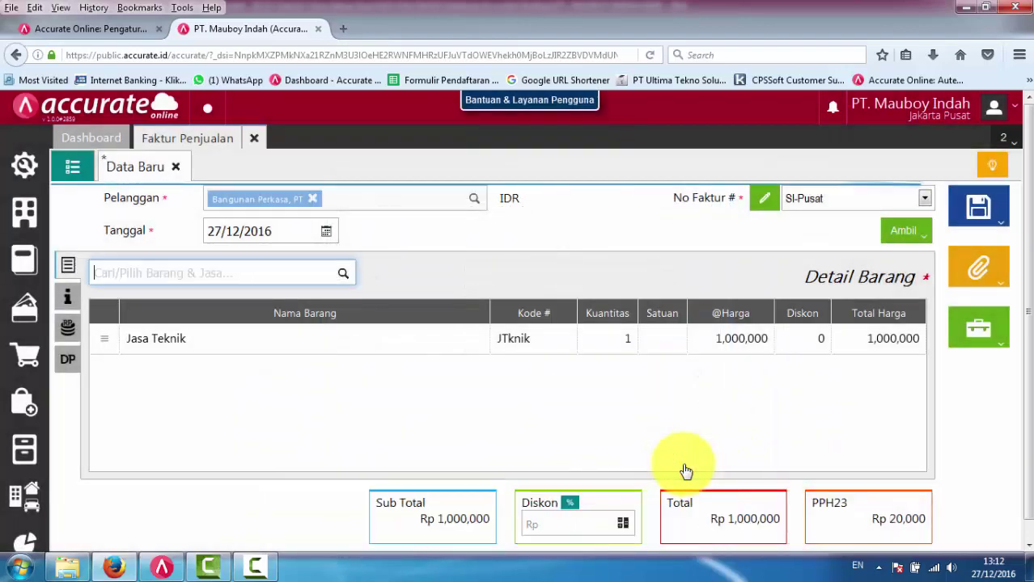
- Save the sales invoice for Bangunan Perkasa, PT and choose to continue despite the customer's receivables limit
{"action": "left_click", "coordinate": [515, 420]}
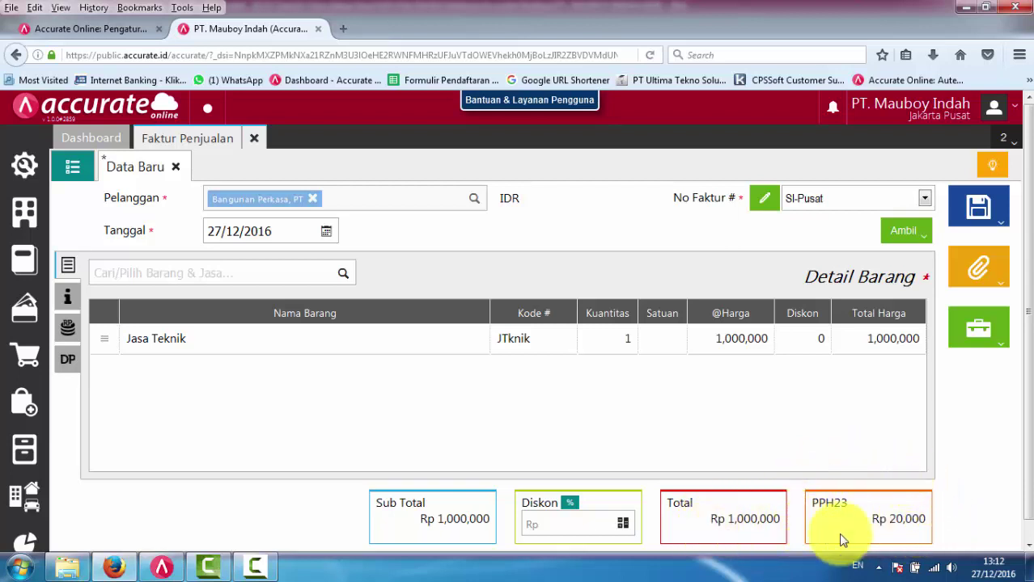
{"action": "left_click", "coordinate": [987, 223]}
{"action": "left_click", "coordinate": [931, 273]}
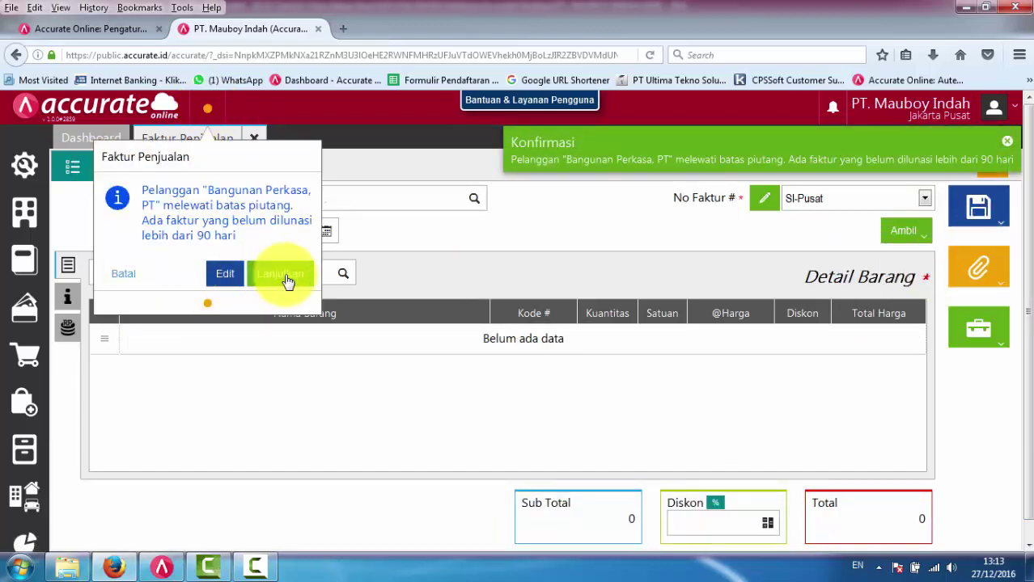
{"action": "left_click", "coordinate": [283, 274]}
- Open the newly saved Bangunan Perkasa, PT invoice from the invoice list and examine its journal details (Rincian Jurnal)
{"action": "left_click", "coordinate": [72, 166]}
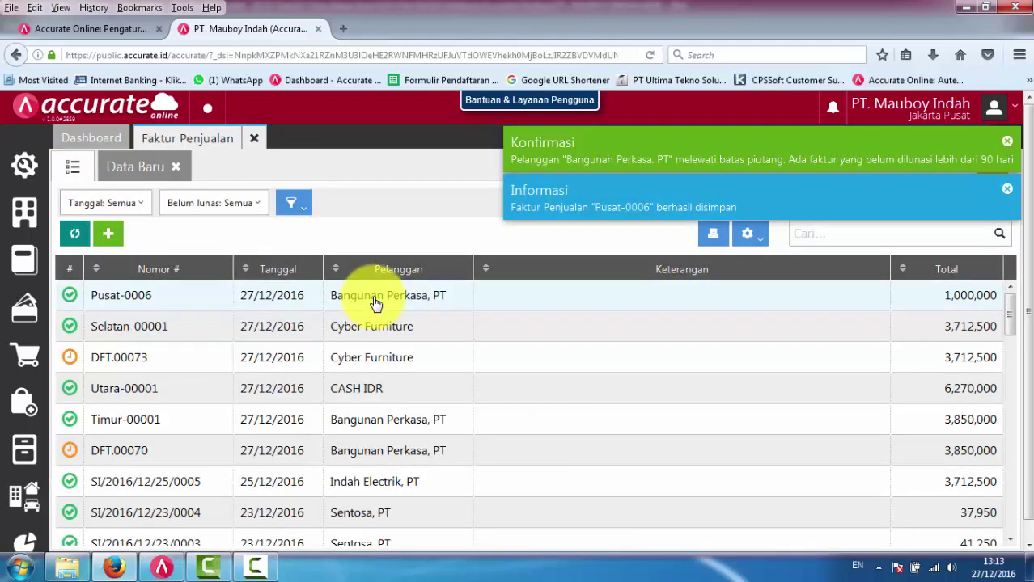
{"action": "left_click", "coordinate": [377, 299]}
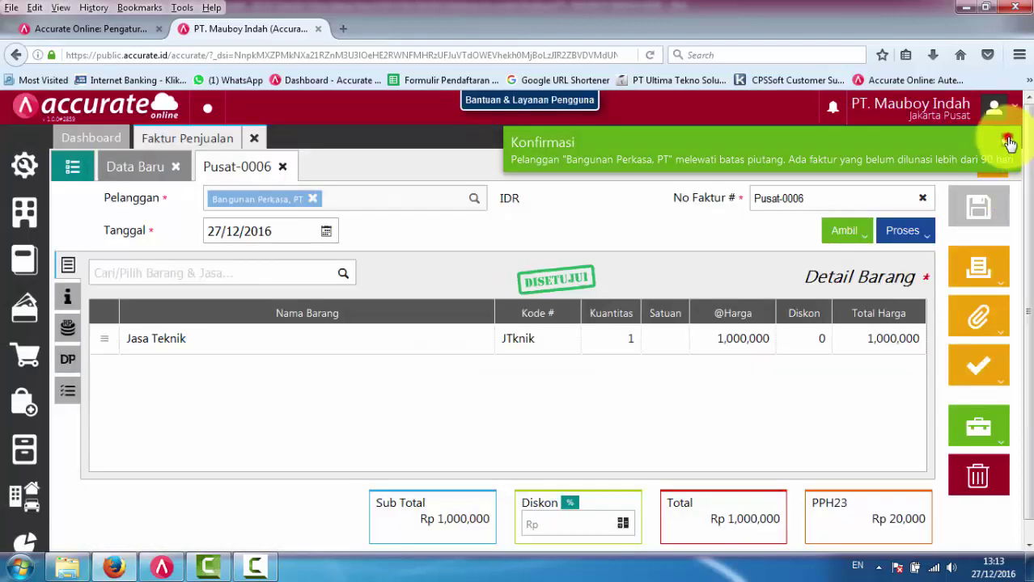
{"action": "left_click", "coordinate": [1008, 143]}
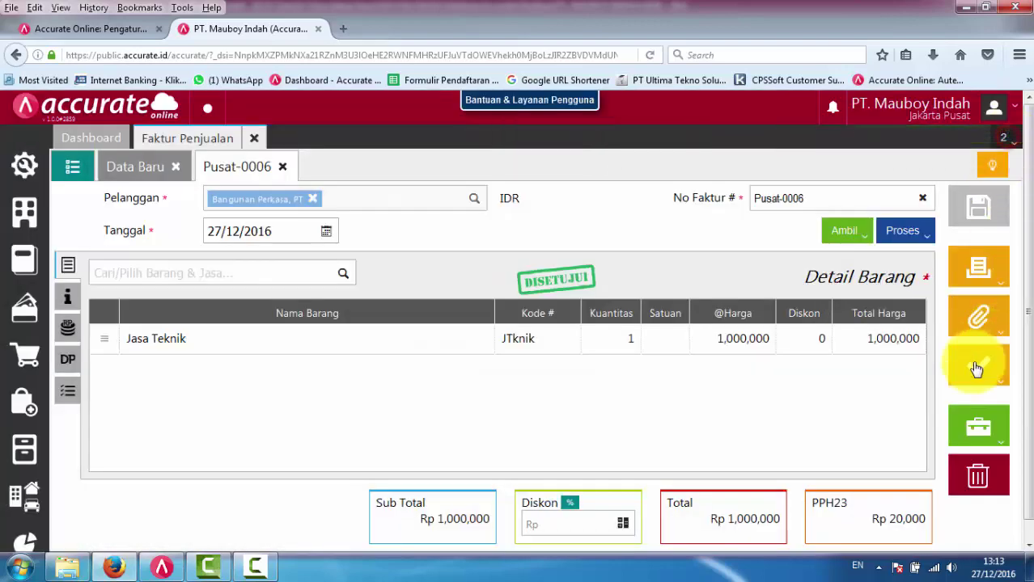
{"action": "left_click", "coordinate": [975, 429]}
{"action": "scroll", "coordinate": [927, 531], "scroll_direction": "down", "scroll_amount": 1}
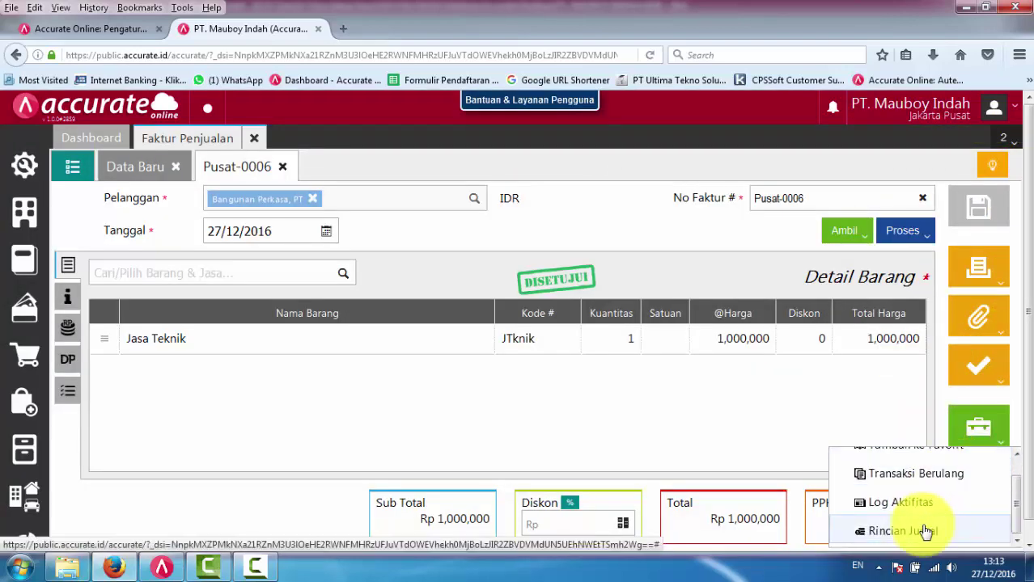
{"action": "left_click", "coordinate": [902, 531]}
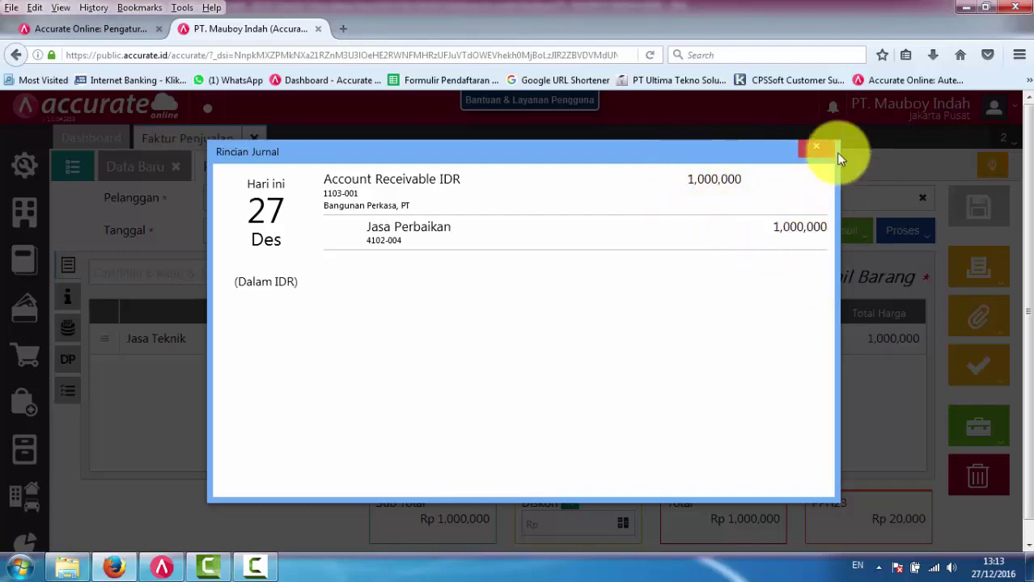
{"action": "left_click", "coordinate": [815, 156]}
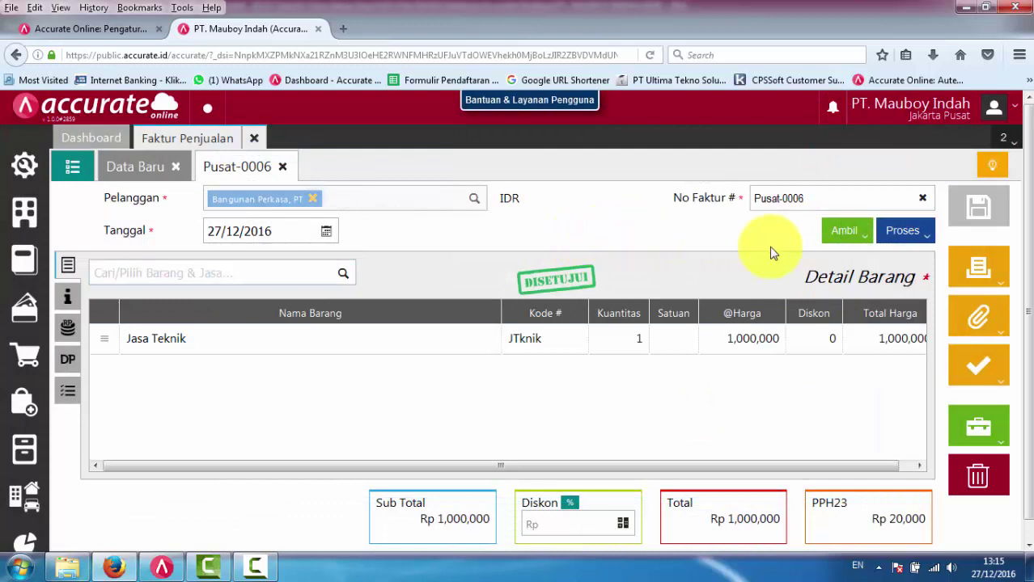
- Process the invoice into a sales payment (Pembayaran) and set its Bank to Cash Rupiah
{"action": "left_click", "coordinate": [910, 237]}
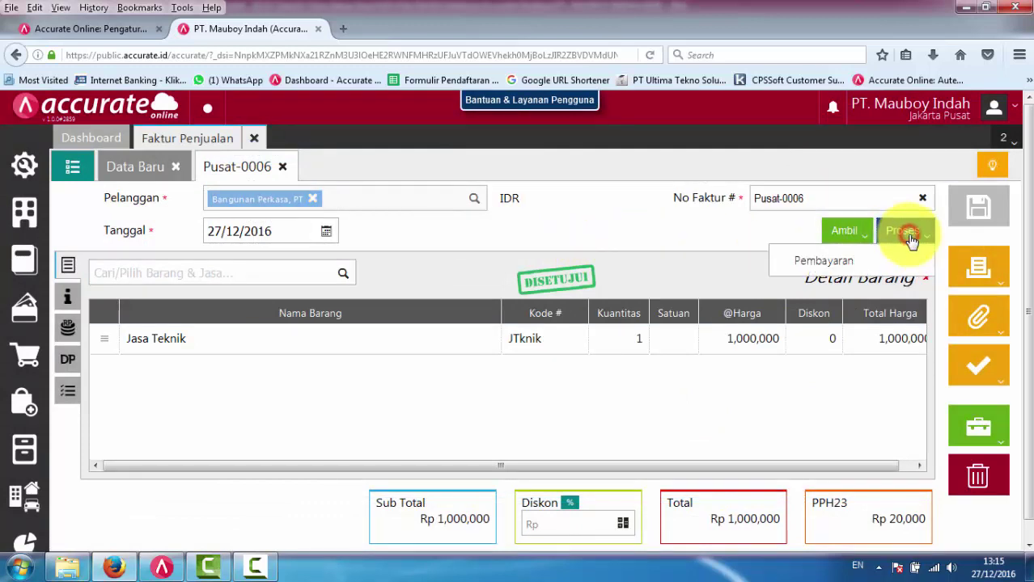
{"action": "left_click", "coordinate": [850, 262]}
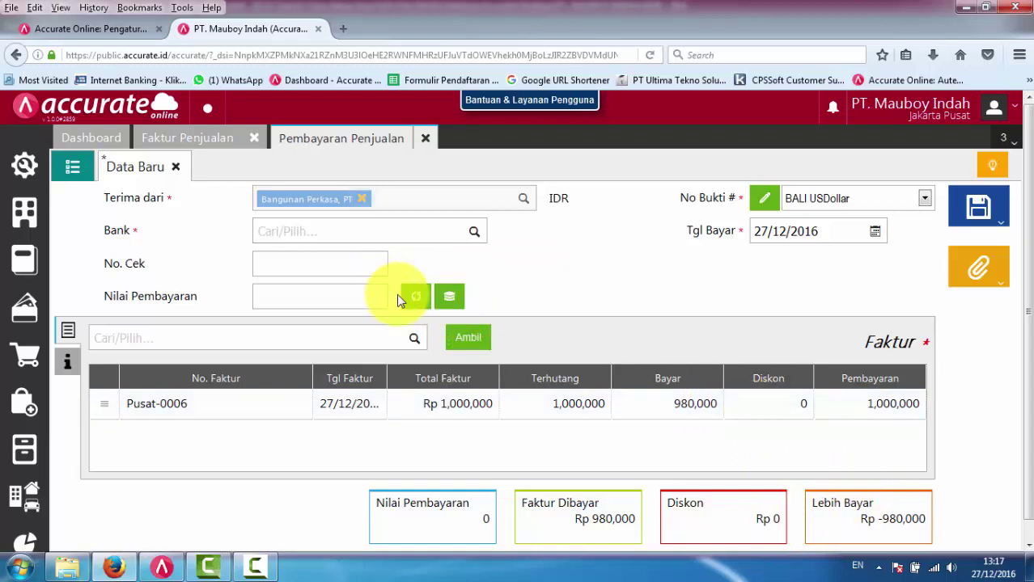
{"action": "left_click", "coordinate": [472, 233]}
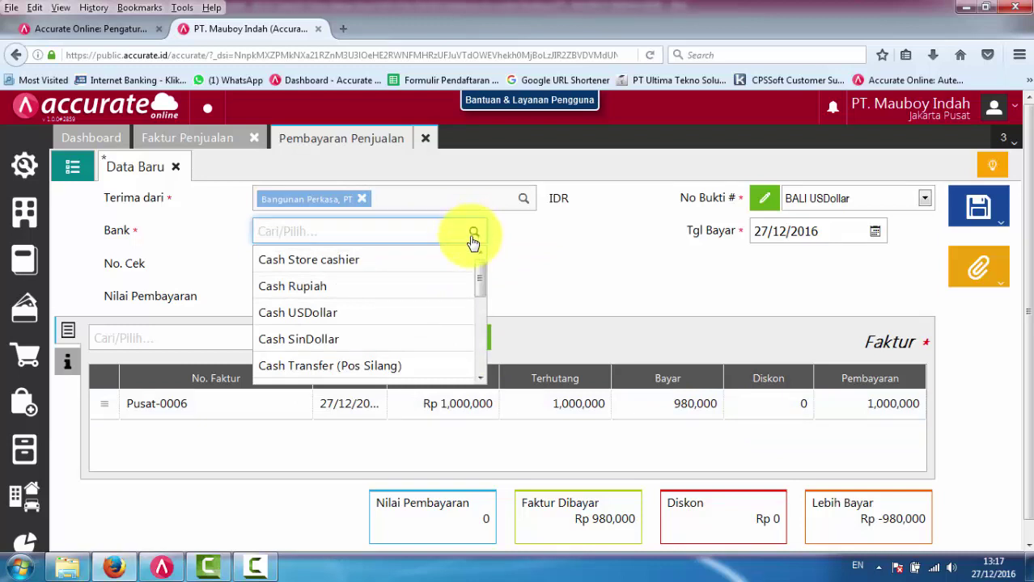
{"action": "left_click", "coordinate": [315, 286]}
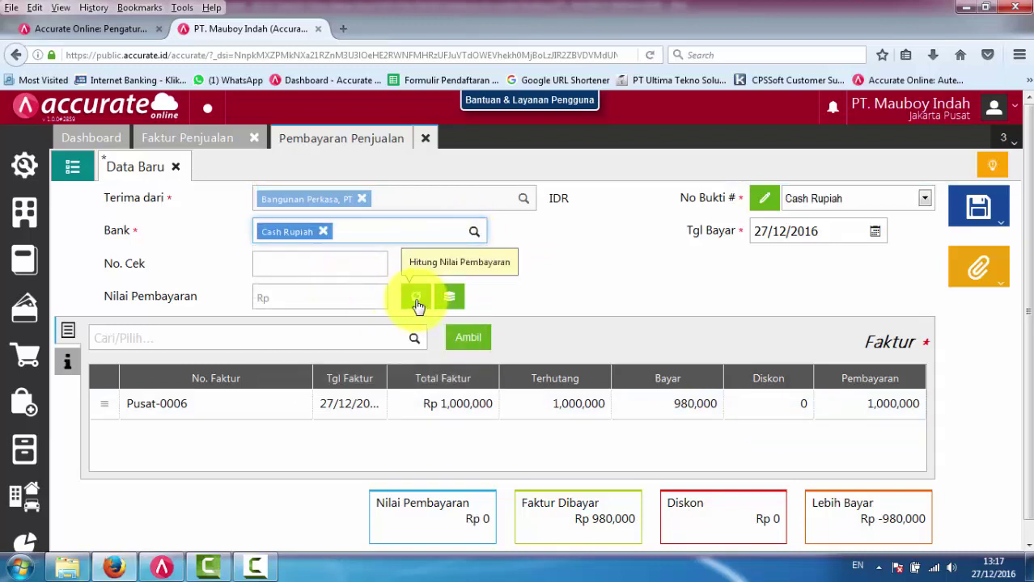
- Calculate the payment amount (Nilai Pembayaran) and enter MI/PPh23/001 as the No. Bukti Potong on the Pusat-0006 invoice line
{"action": "left_click", "coordinate": [416, 299]}
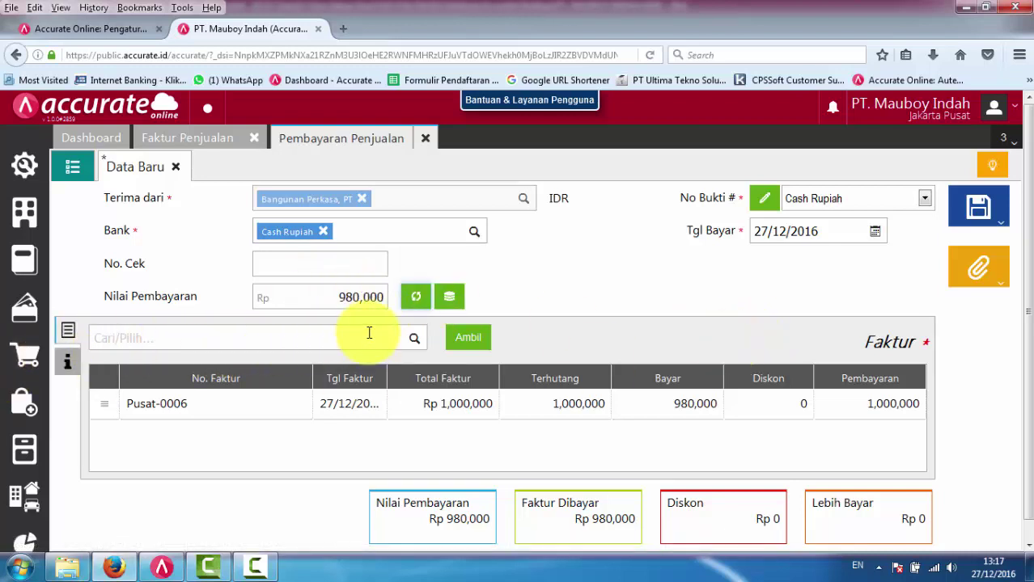
{"action": "left_click", "coordinate": [579, 413]}
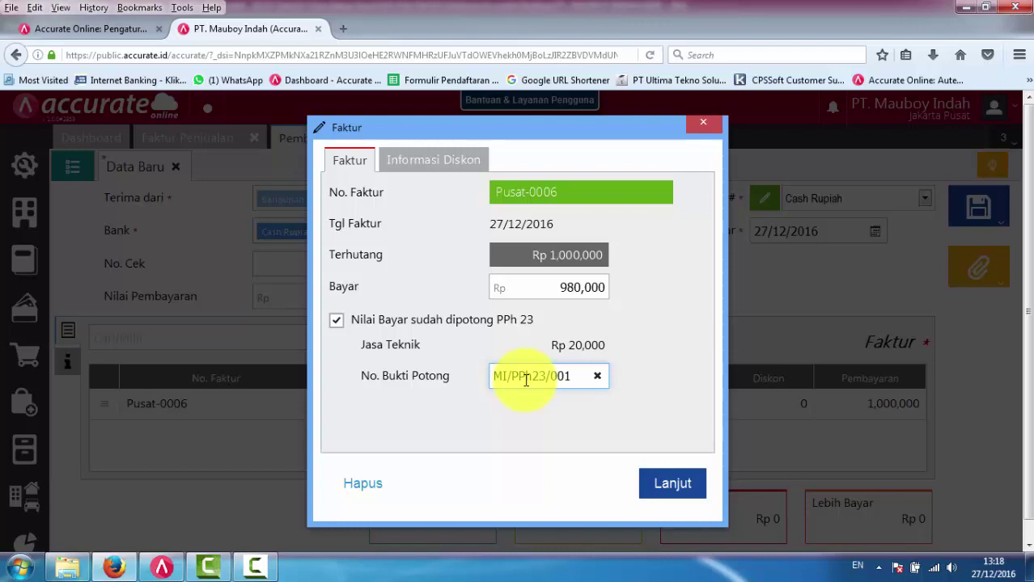
{"action": "left_click", "coordinate": [563, 287]}
{"action": "double_click", "coordinate": [556, 287]}
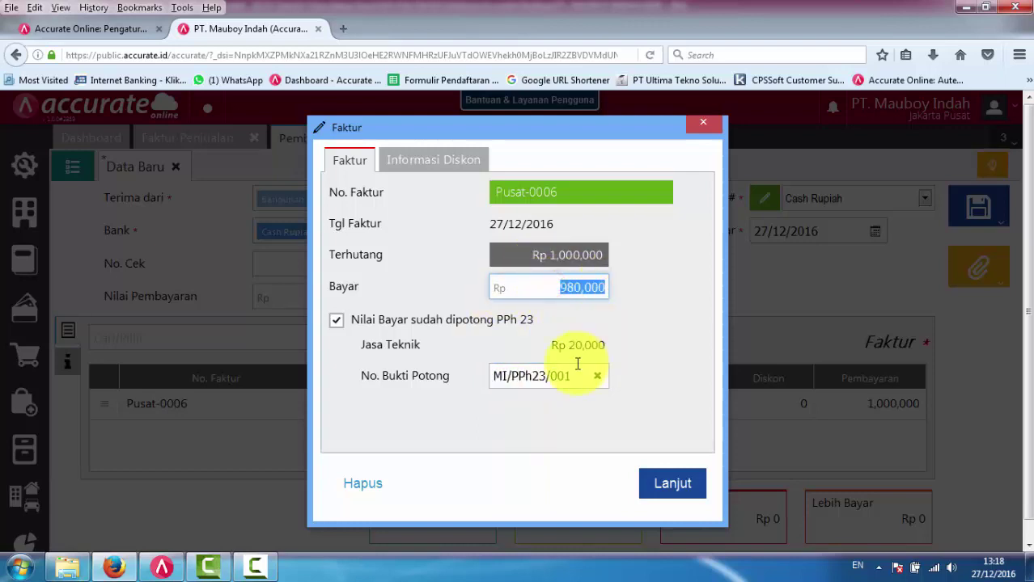
{"action": "left_click", "coordinate": [431, 160]}
{"action": "left_click", "coordinate": [353, 160]}
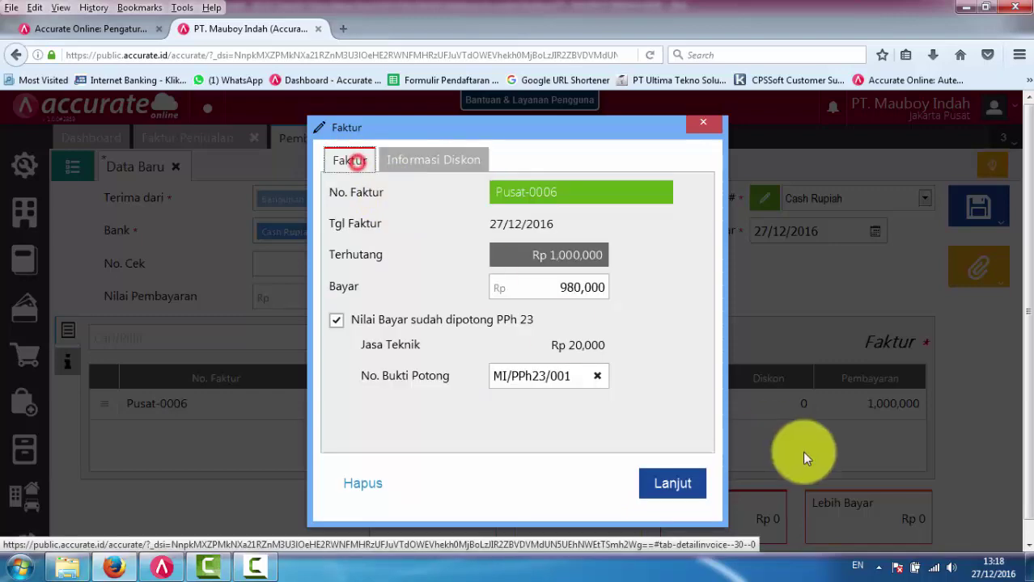
{"action": "left_click", "coordinate": [671, 484]}
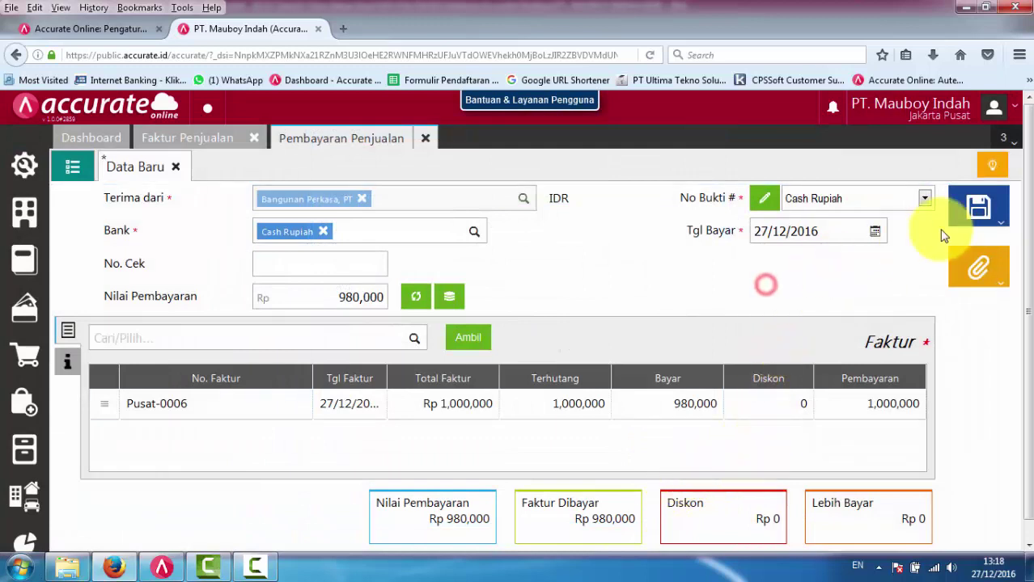
- Save the Bangunan Perkasa, PT sales payment by submitting it for approval (Ajukan Persetujuan)
{"action": "left_click", "coordinate": [1005, 215]}
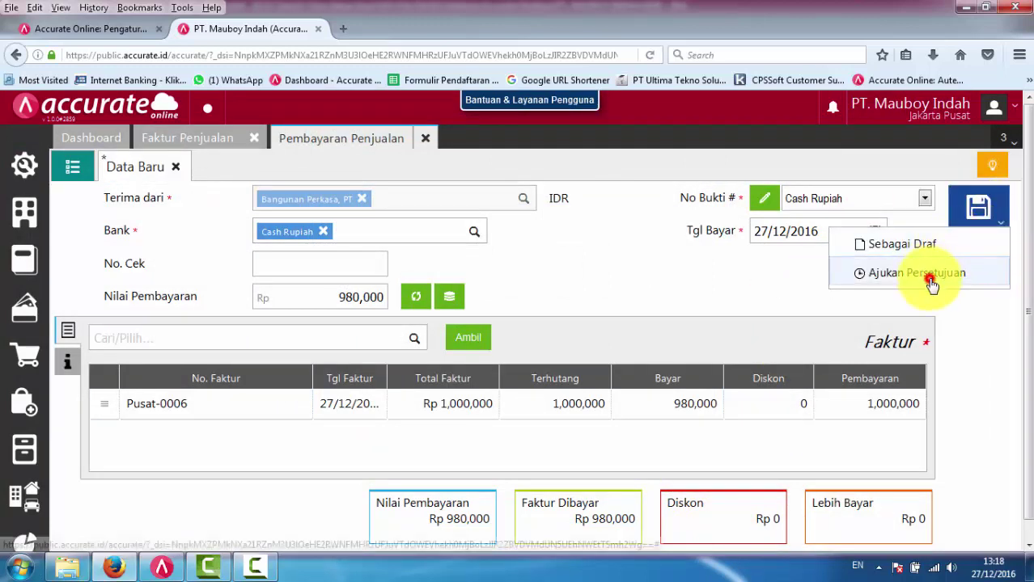
{"action": "left_click", "coordinate": [935, 272]}
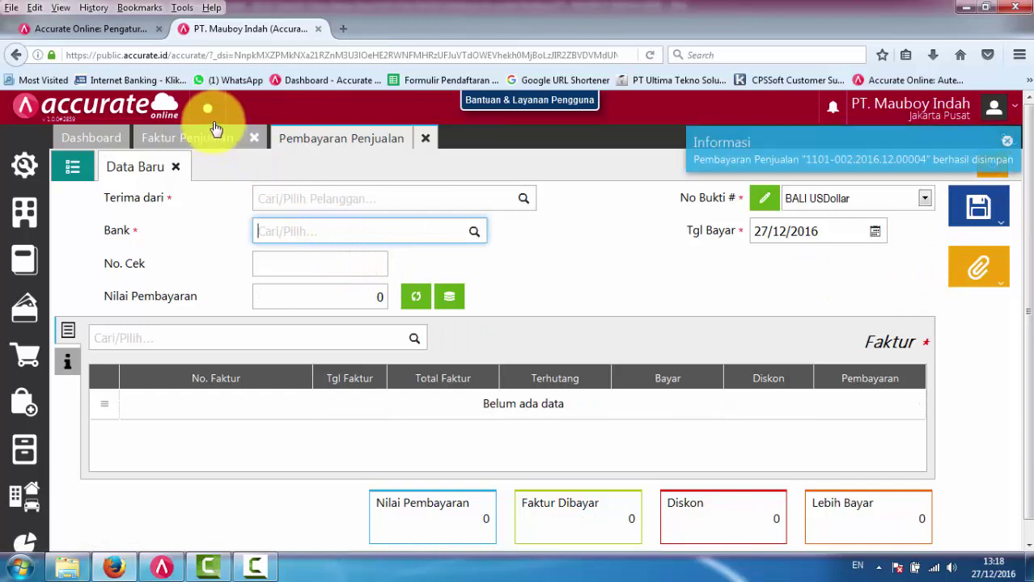
- Open the newly saved Bangunan Perkasa, PT payment from the payment list and examine its journal details (Rincian Jurnal)
{"action": "left_click", "coordinate": [72, 166]}
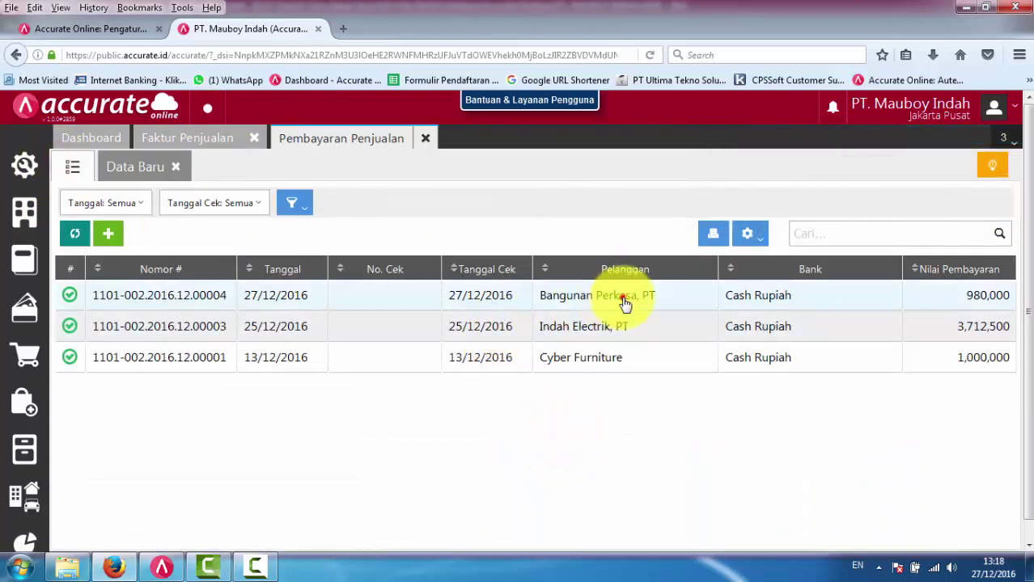
{"action": "left_click", "coordinate": [624, 301]}
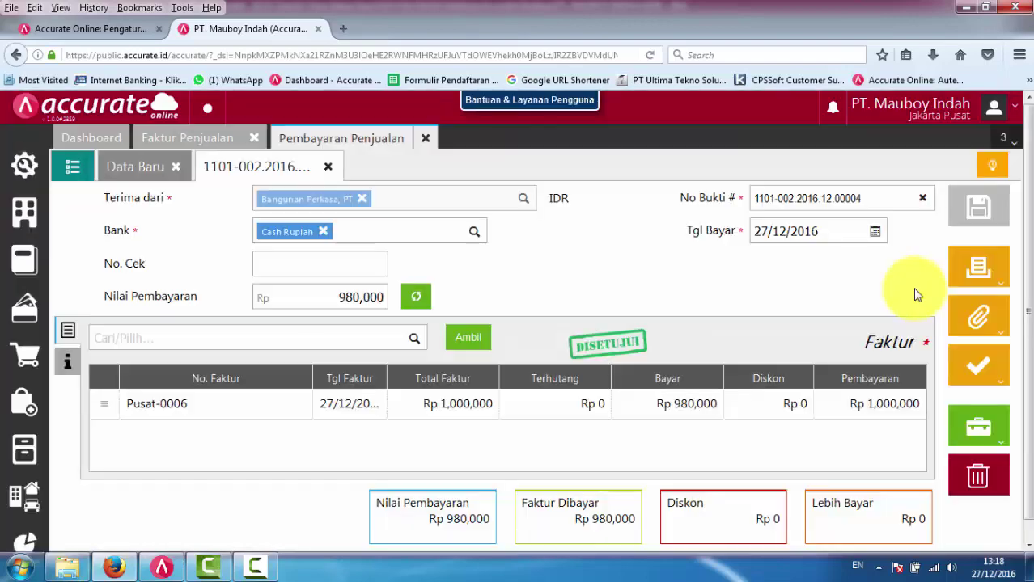
{"action": "scroll", "coordinate": [1003, 444], "scroll_direction": "down", "scroll_amount": 1}
{"action": "left_click", "coordinate": [987, 414]}
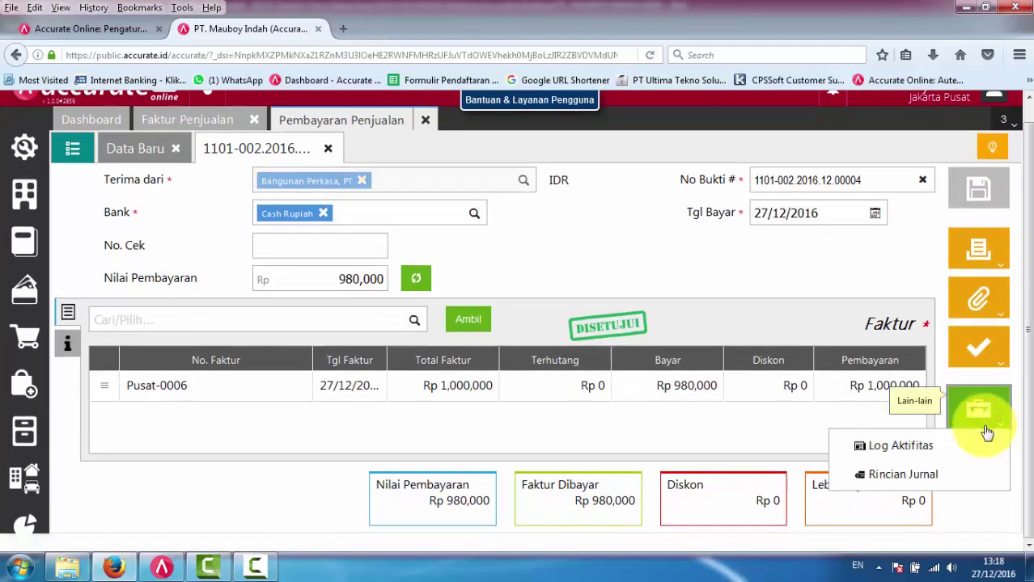
{"action": "left_click", "coordinate": [940, 481]}
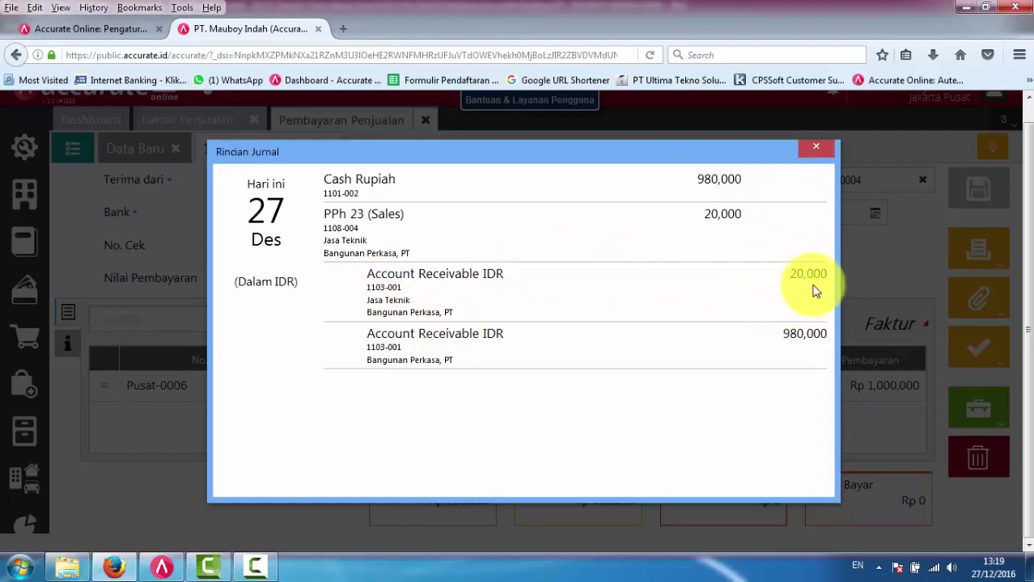
{"action": "left_click", "coordinate": [822, 154]}
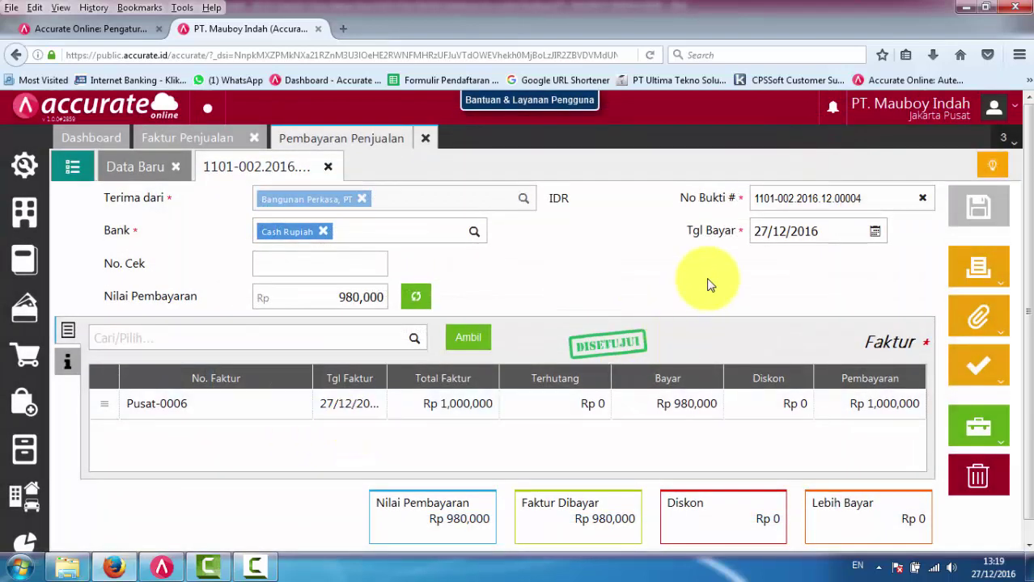
- Close the Pembayaran Penjualan and Faktur Penjualan pages
{"action": "left_click", "coordinate": [995, 211]}
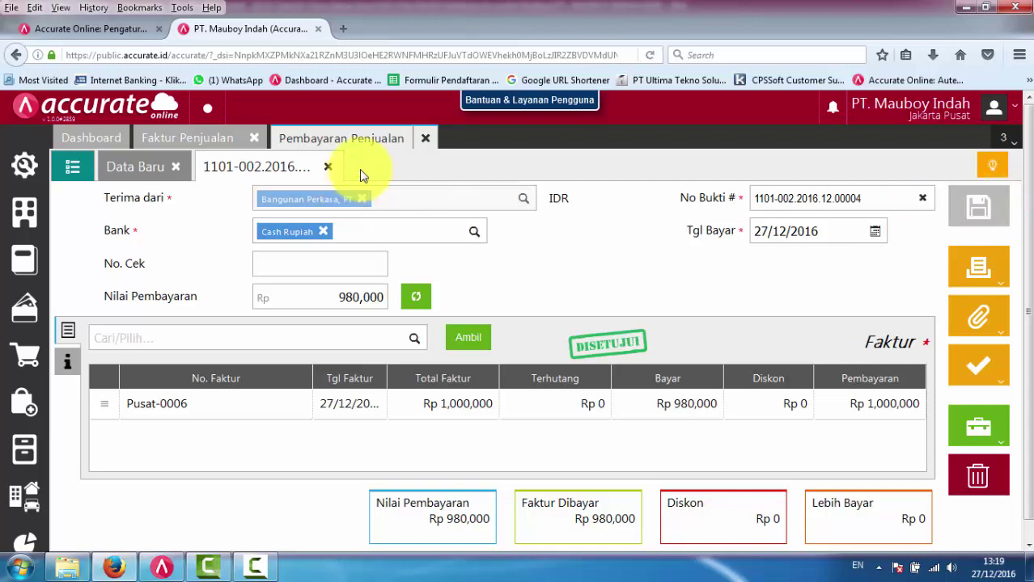
{"action": "left_click", "coordinate": [429, 143]}
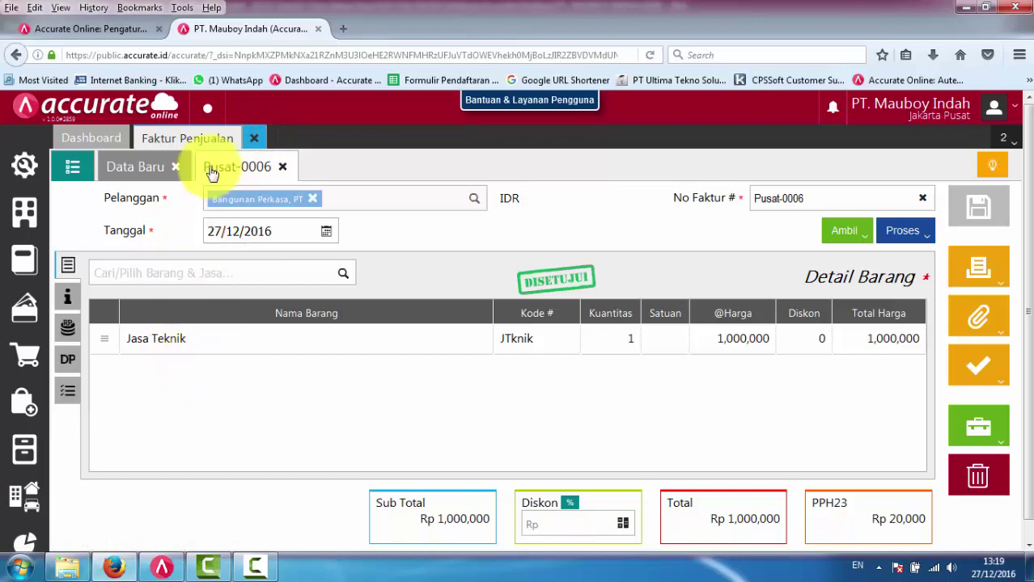
{"action": "left_click", "coordinate": [258, 138]}
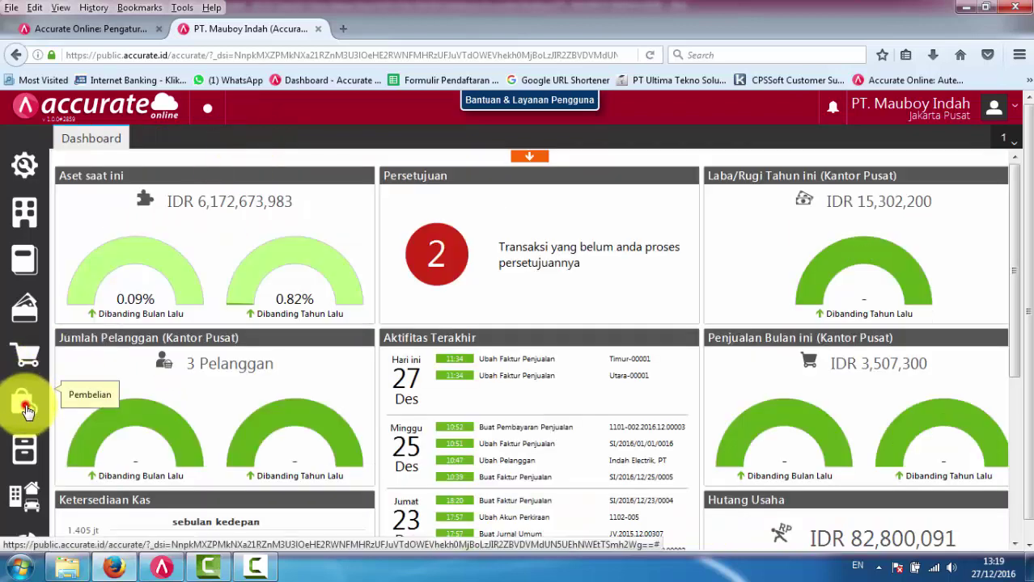
- Start a new purchase invoice (Faktur Pembelian) for supplier Aneka Furniture, PT with No Faktur AF-001
{"action": "left_click", "coordinate": [25, 402]}
{"action": "left_click", "coordinate": [203, 402]}
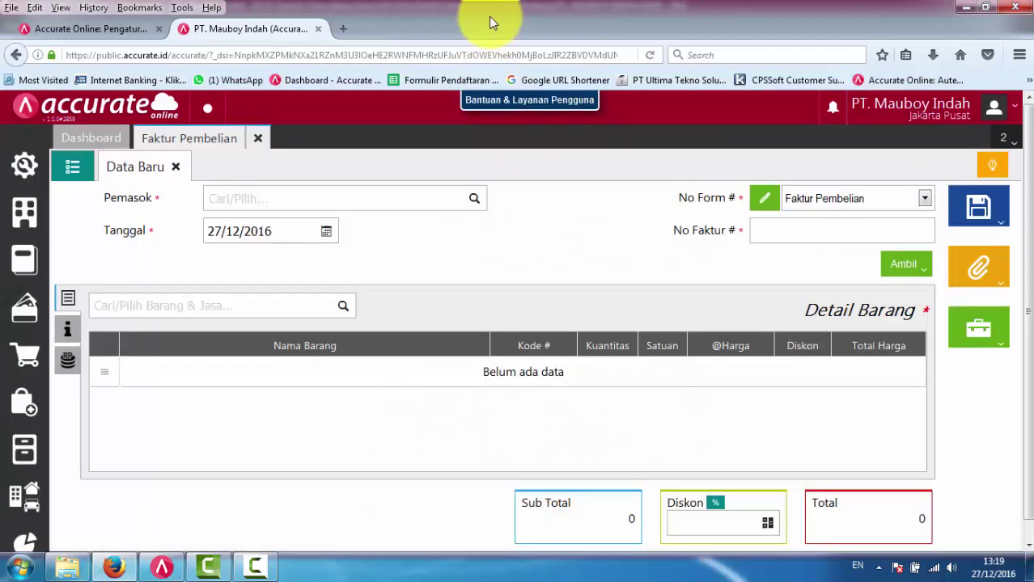
{"action": "left_click", "coordinate": [477, 203]}
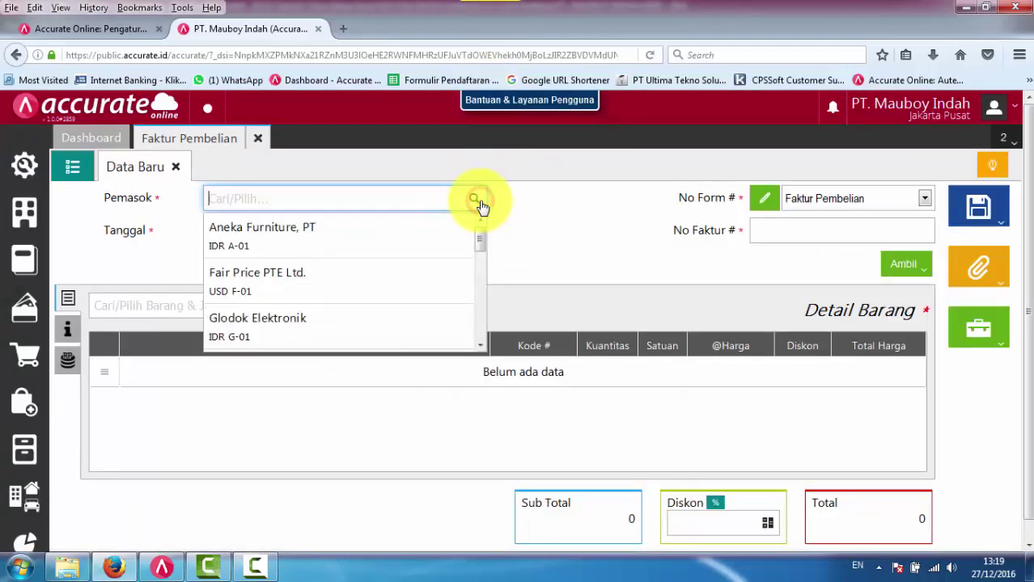
{"action": "left_click", "coordinate": [283, 243]}
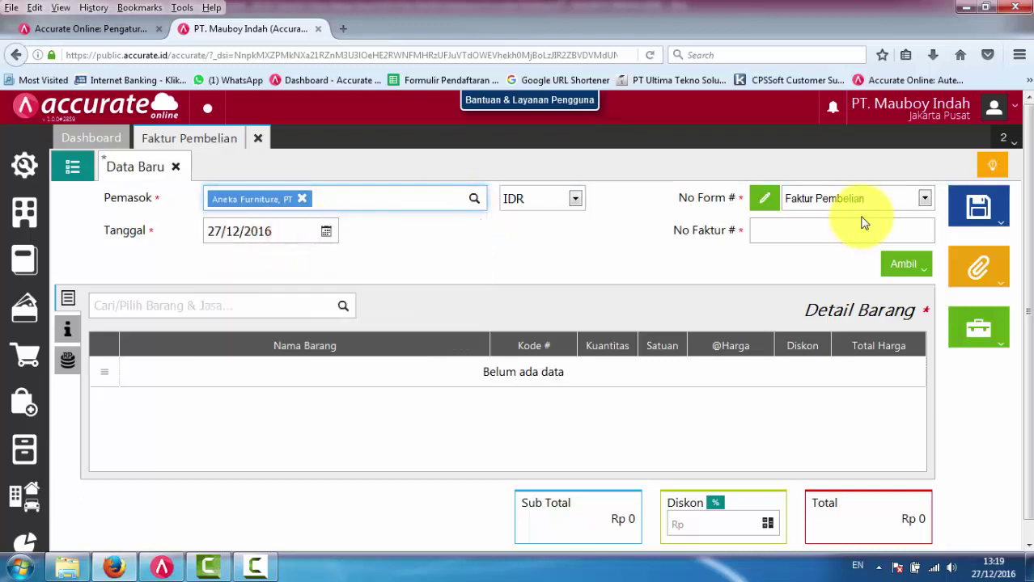
{"action": "left_click", "coordinate": [837, 227]}
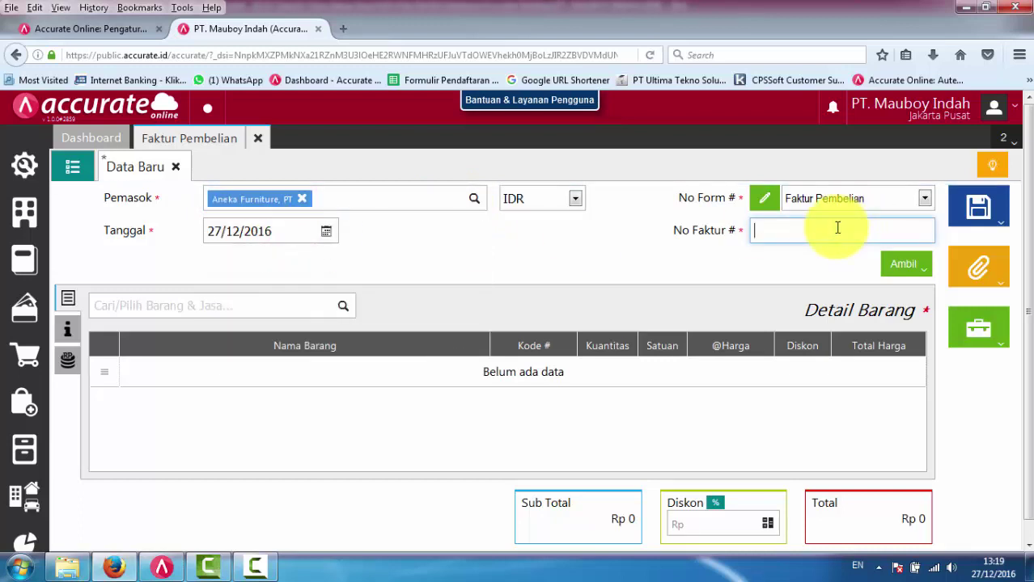
{"action": "type", "text": "AF-001"}
{"action": "left_click", "coordinate": [343, 306]}
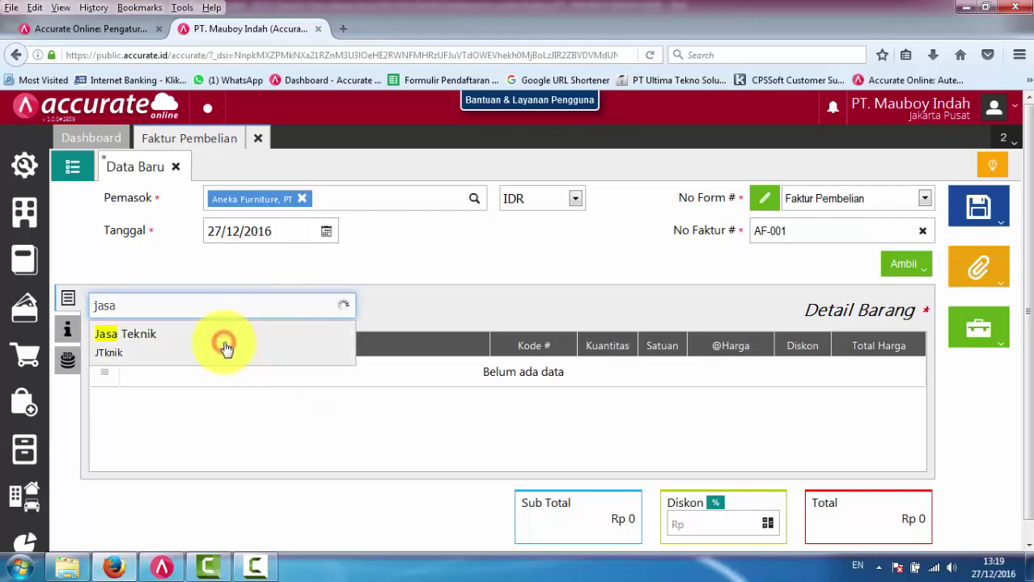
{"action": "left_click", "coordinate": [225, 346]}
{"action": "left_click", "coordinate": [538, 290]}
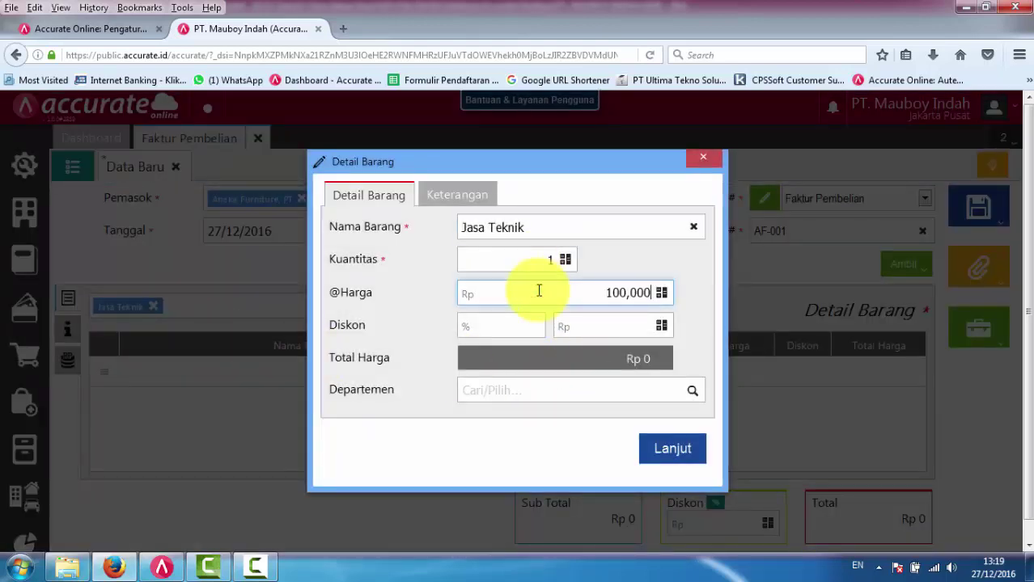
{"action": "left_click", "coordinate": [459, 195]}
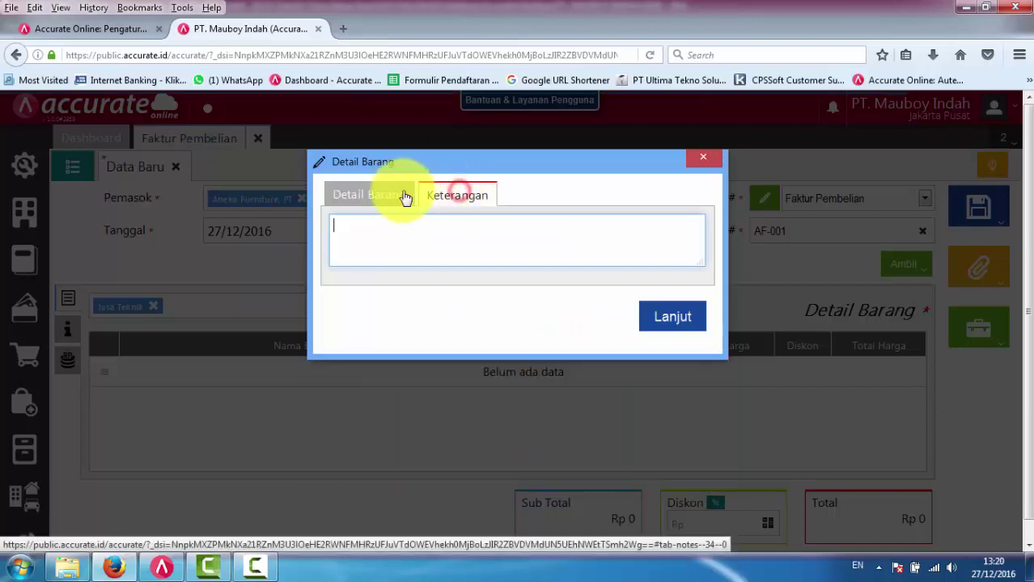
{"action": "left_click", "coordinate": [395, 195]}
{"action": "left_click", "coordinate": [689, 451]}
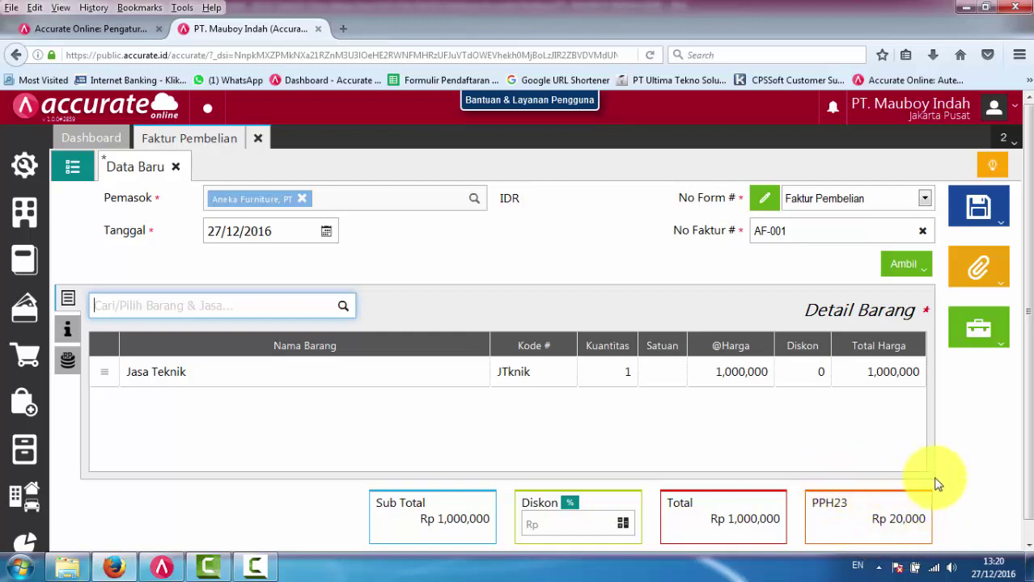
- Save the Aneka Furniture, PT purchase invoice by submitting it for approval (Ajukan Persetujuan)
{"action": "left_click", "coordinate": [992, 212]}
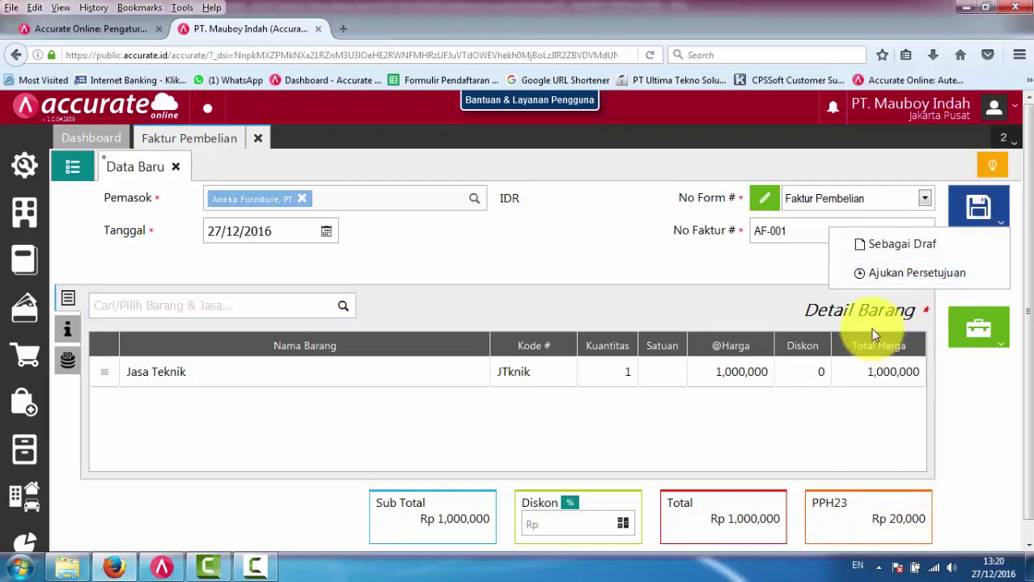
{"action": "left_click", "coordinate": [909, 275]}
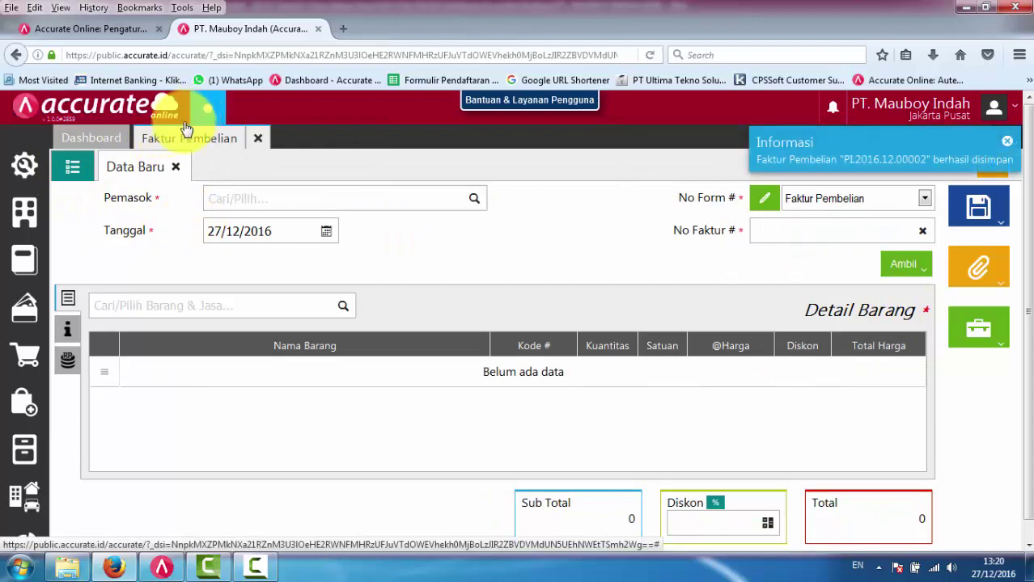
- Open the newly saved AF-001 invoice from the purchase invoice list and examine its journal details (Rincian Jurnal)
{"action": "left_click", "coordinate": [68, 168]}
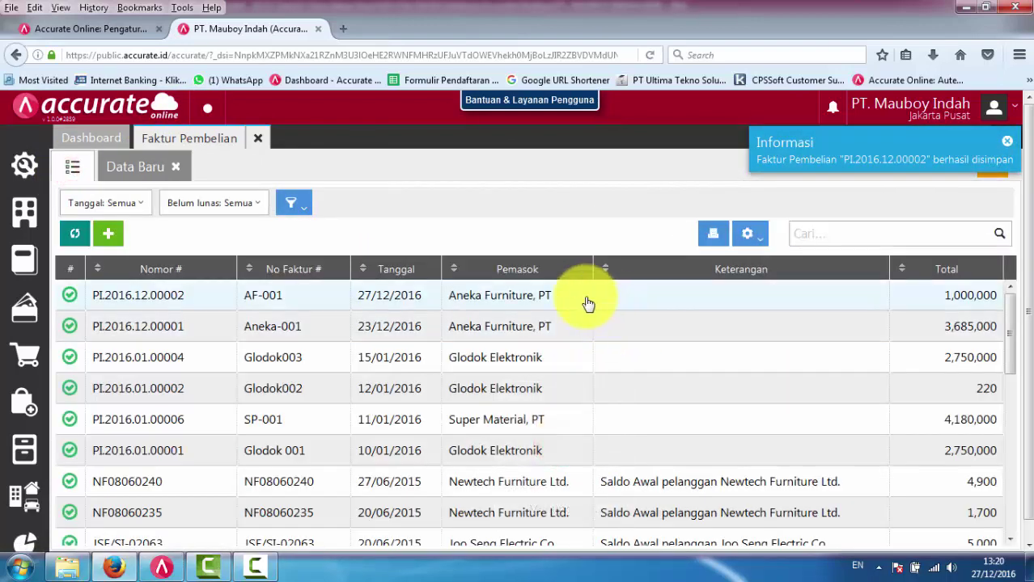
{"action": "left_click", "coordinate": [494, 296]}
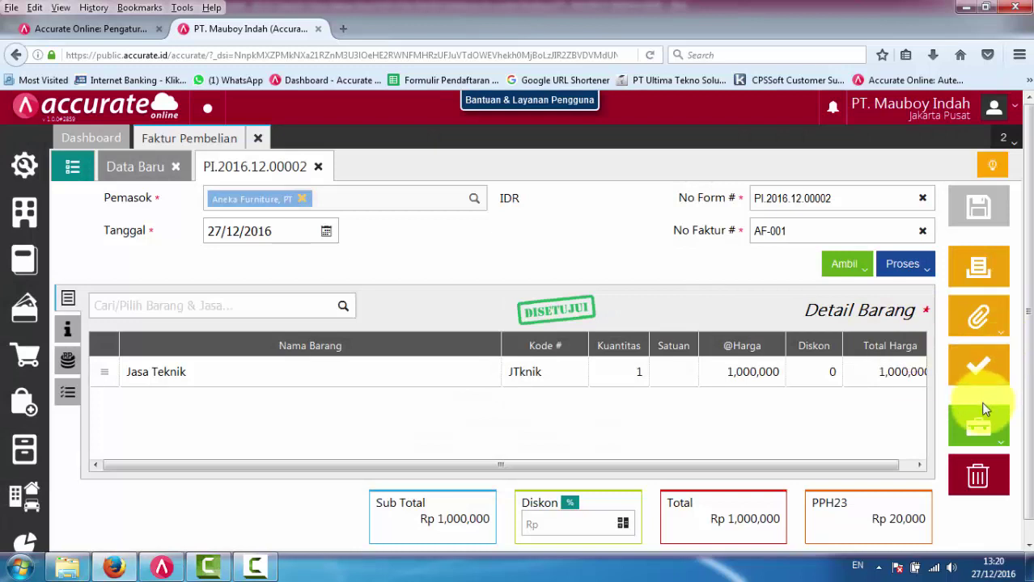
{"action": "left_click", "coordinate": [979, 430]}
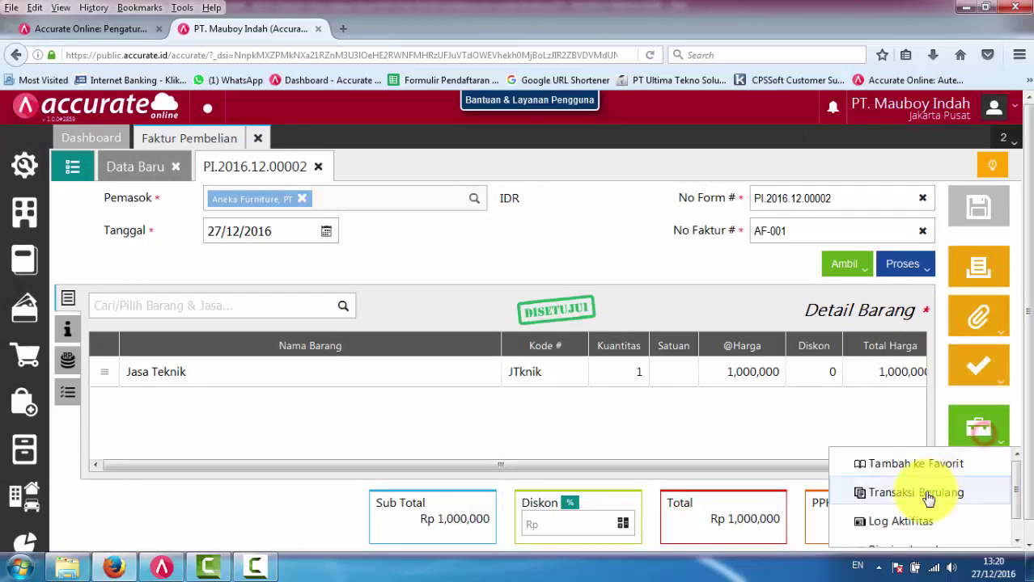
{"action": "left_click", "coordinate": [917, 548]}
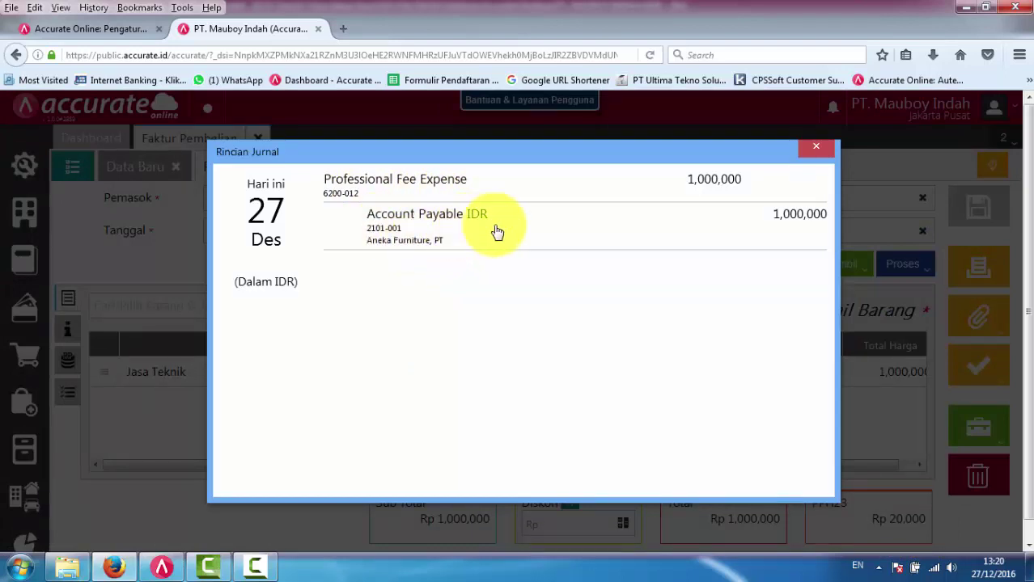
{"action": "left_click", "coordinate": [821, 152]}
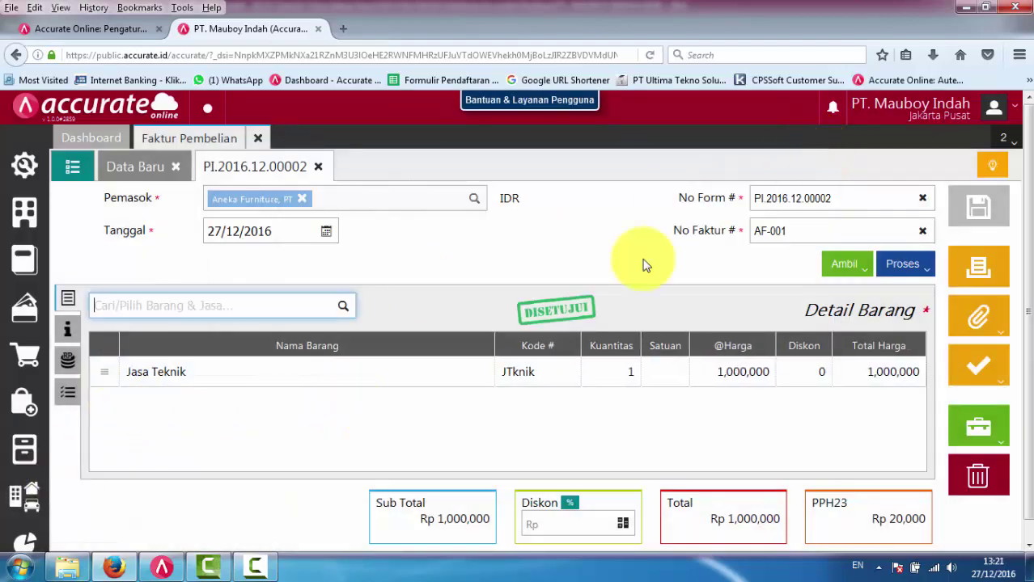
- Process the purchase invoice into a purchase payment (Pembayaran Pembelian) and set its Bank to Cash Rupiah
{"action": "left_click", "coordinate": [921, 272]}
{"action": "left_click", "coordinate": [851, 294]}
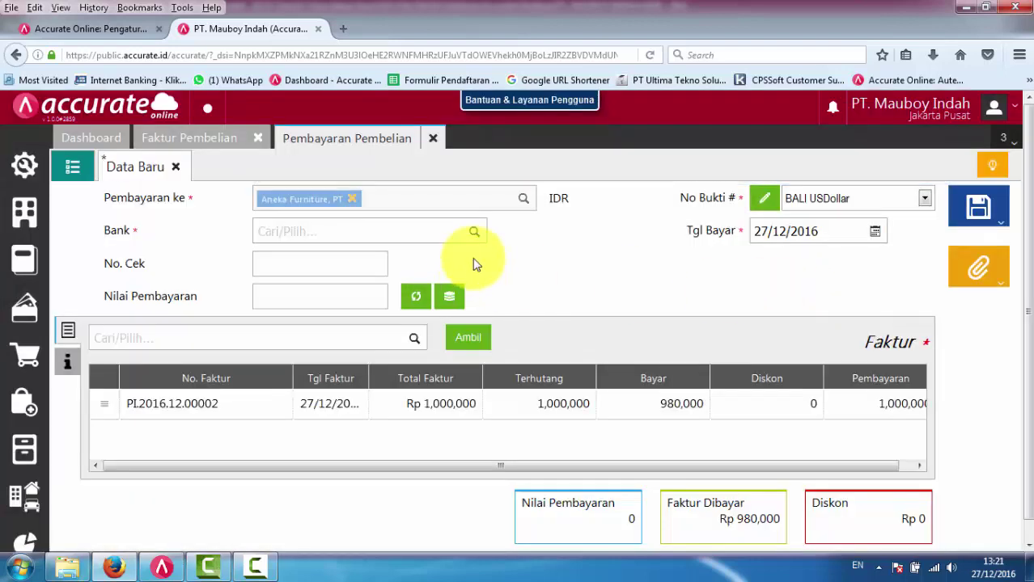
{"action": "left_click", "coordinate": [474, 233]}
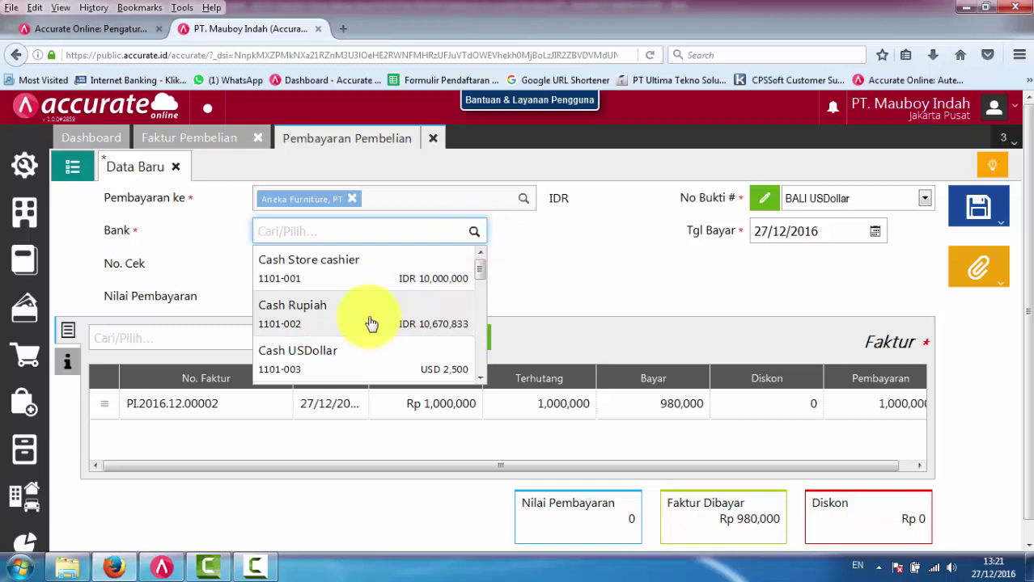
{"action": "left_click", "coordinate": [338, 324]}
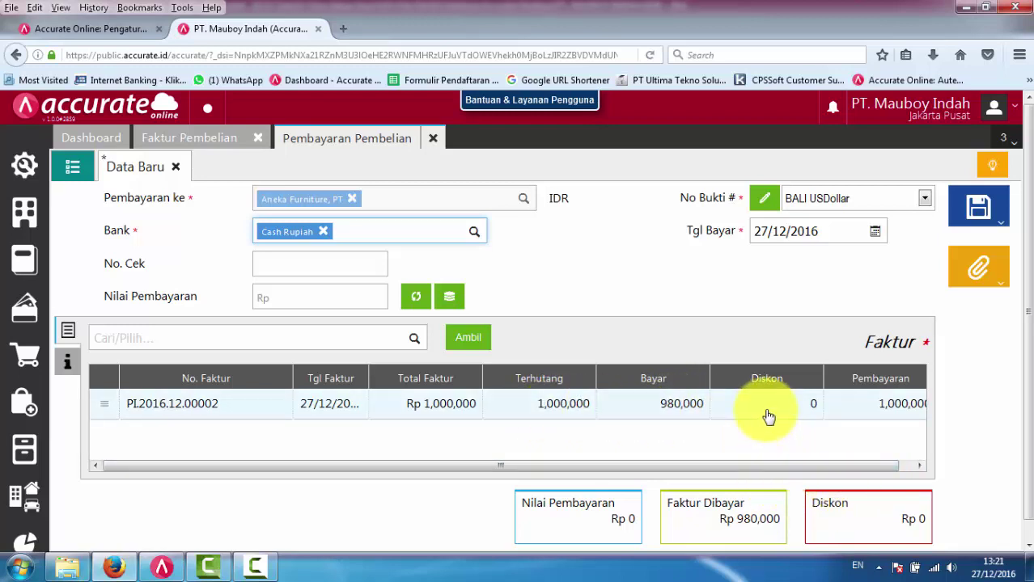
- Fill the payment value (Nilai Pembayaran) automatically with the invoice's payable amount of Rp 980,000
{"action": "left_click", "coordinate": [418, 298]}
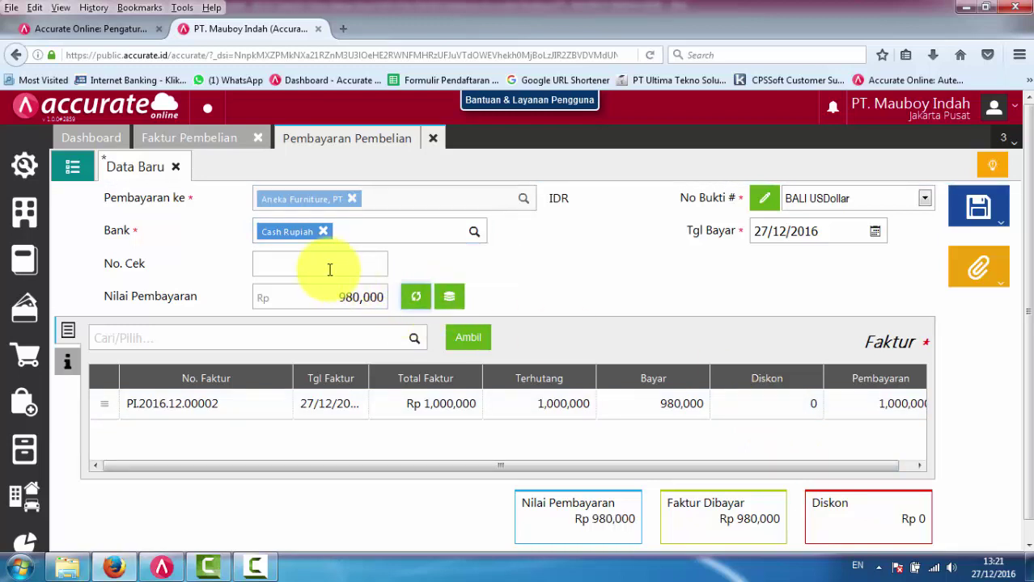
- Try manual numbering for No. Bukti Potong in the PI.2016.12.00002 payment details, then restore automatic numbering and confirm the dialog
{"action": "left_click", "coordinate": [437, 411]}
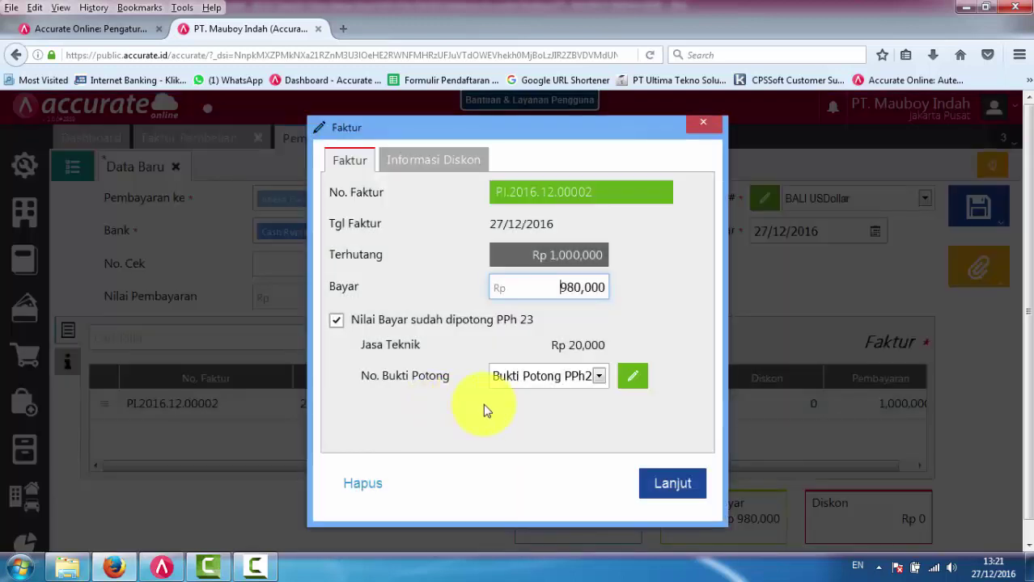
{"action": "left_click", "coordinate": [632, 379]}
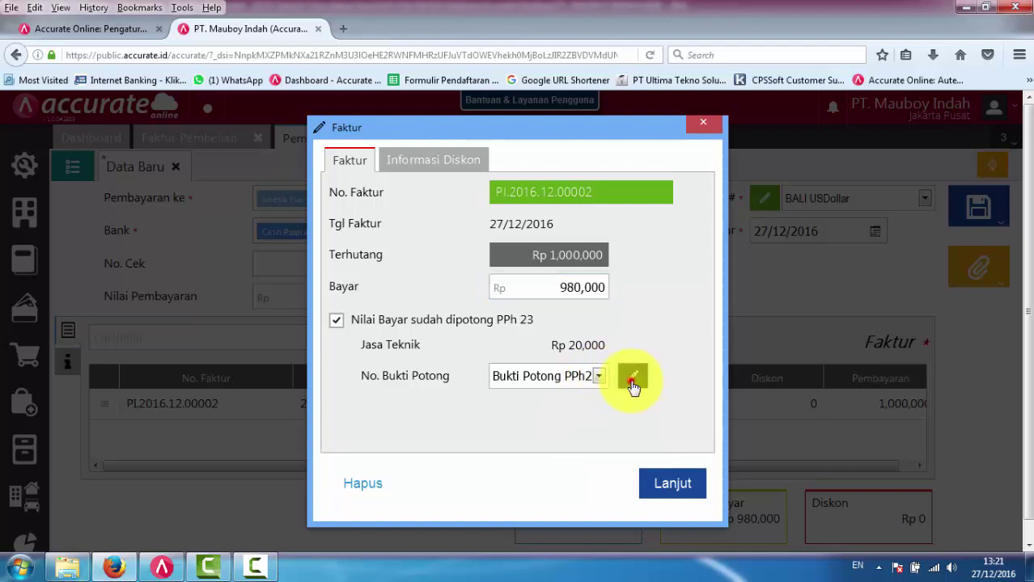
{"action": "left_click", "coordinate": [632, 380]}
{"action": "left_click", "coordinate": [598, 377]}
{"action": "left_click", "coordinate": [637, 380]}
{"action": "left_click", "coordinate": [637, 380]}
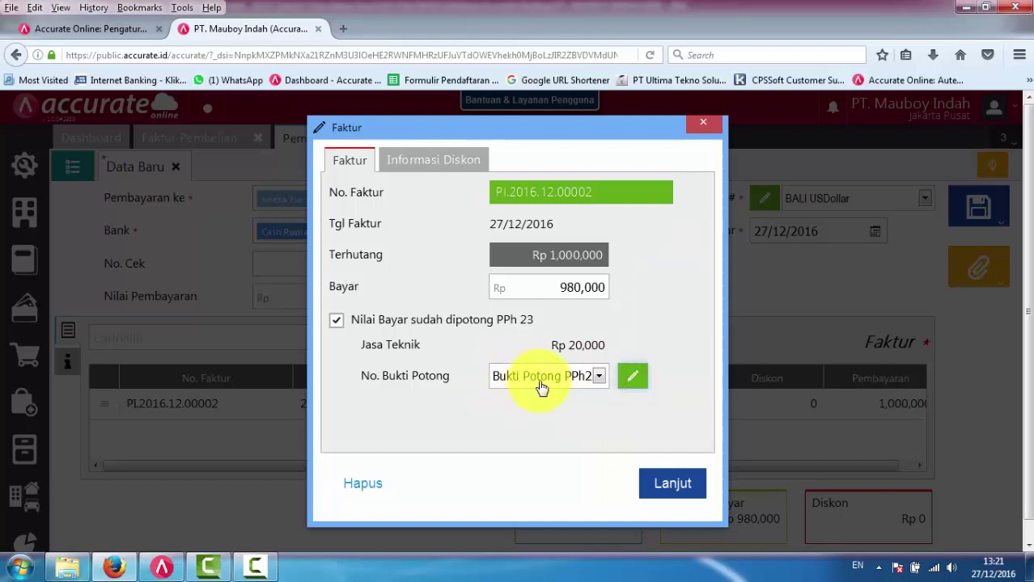
{"action": "left_click", "coordinate": [637, 378]}
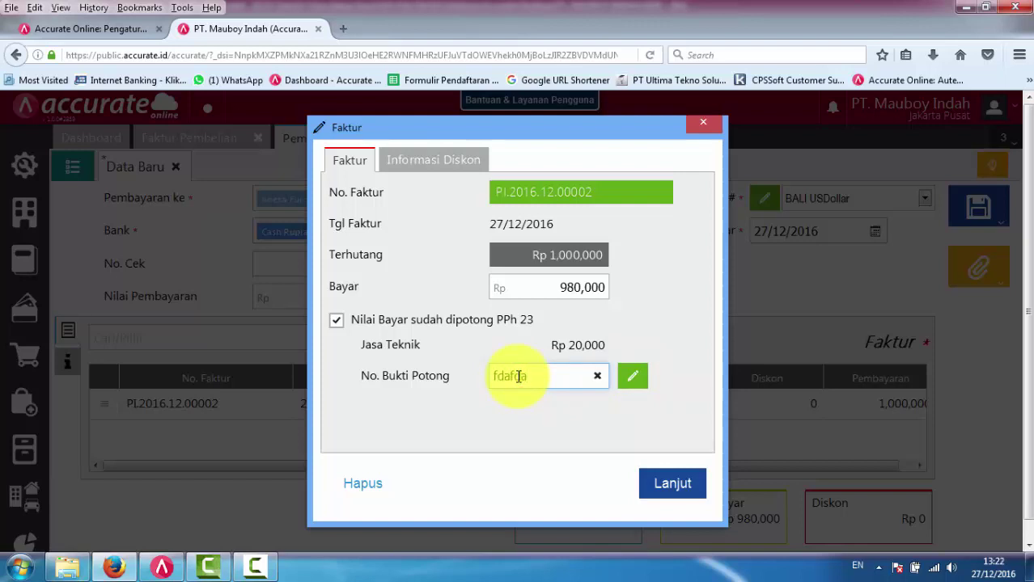
{"action": "left_click", "coordinate": [632, 376]}
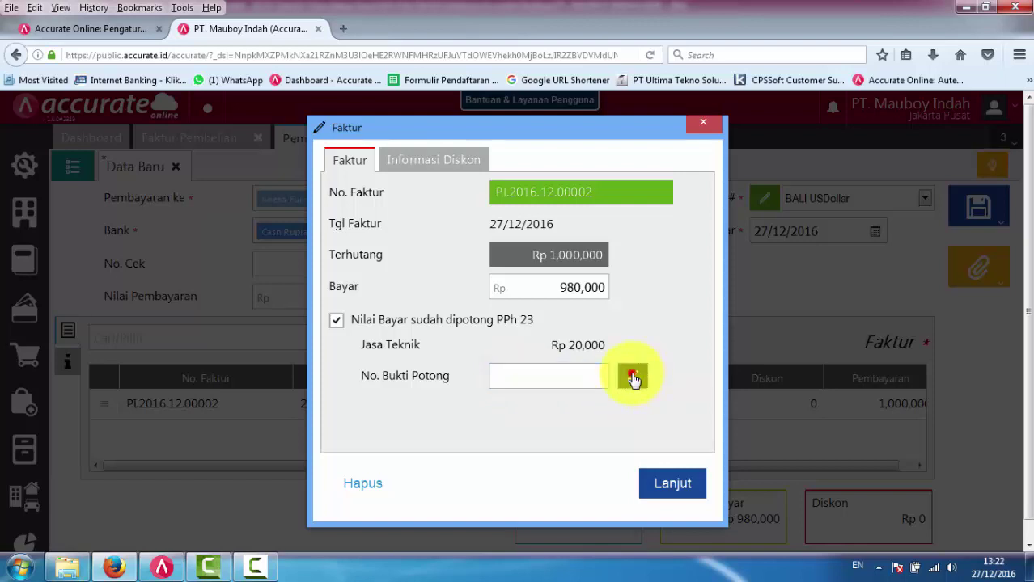
{"action": "left_click", "coordinate": [667, 486]}
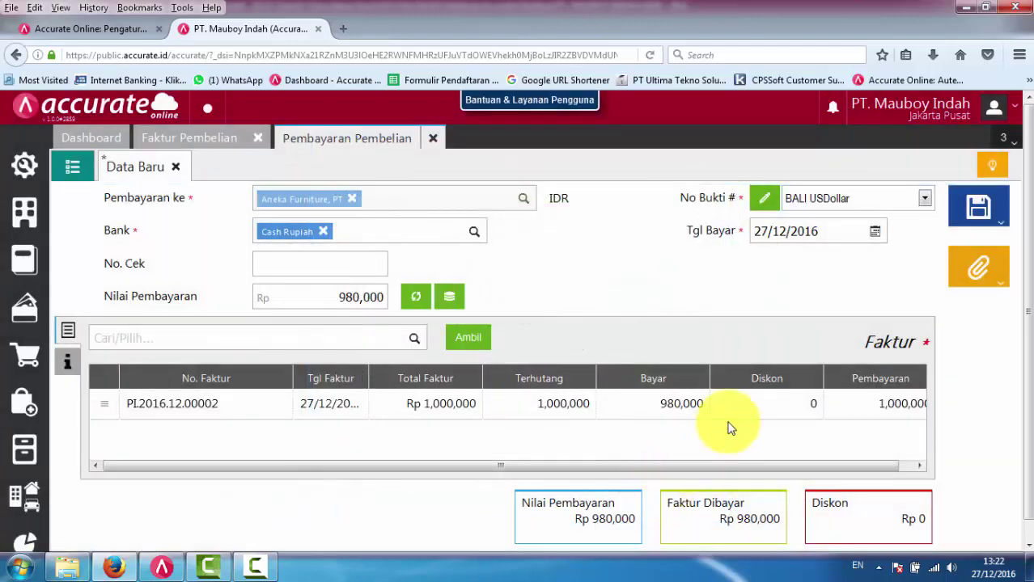
- Save the purchase payment by submitting it for approval (Ajukan Persetujuan) and reopen the Aneka Furniture, PT record from the payment list
{"action": "mouse_move", "coordinate": [976, 212]}
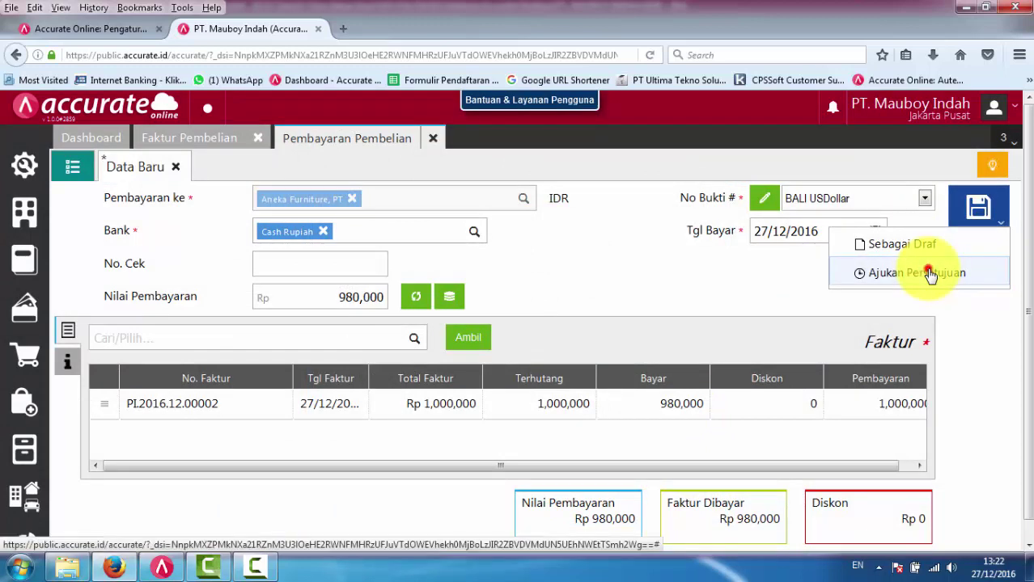
{"action": "left_click", "coordinate": [930, 274]}
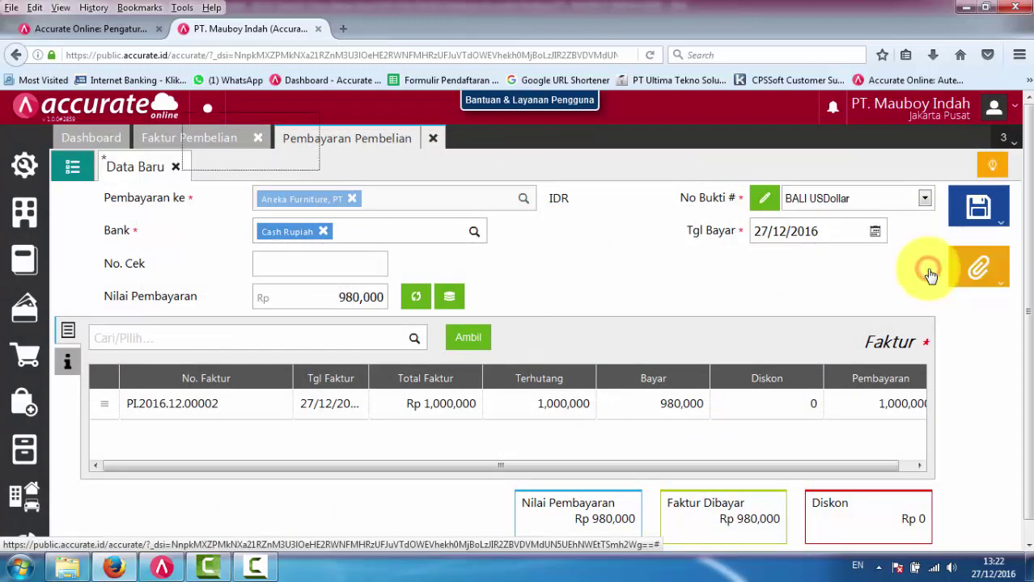
{"action": "left_click", "coordinate": [73, 168]}
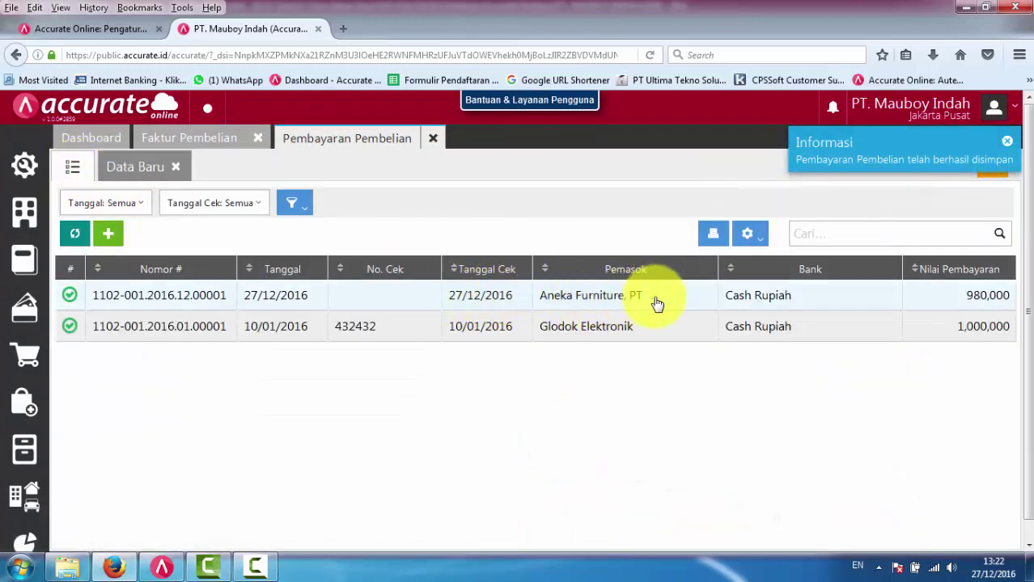
{"action": "left_click", "coordinate": [595, 297]}
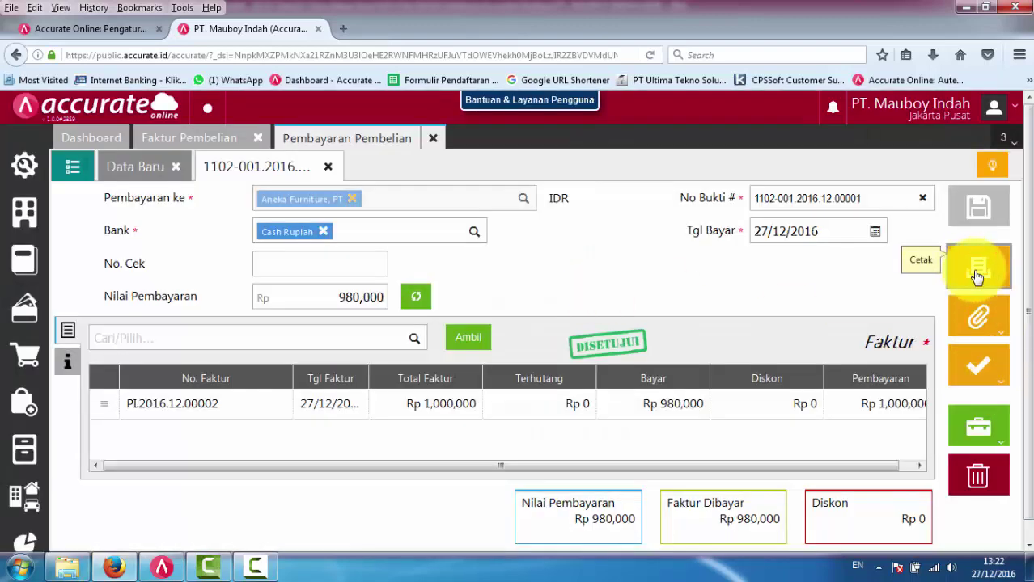
- Preview the payment's Bukti Potong PPh23 print design, examine its Jasa Teknik gross income and withheld tax, and close the preview
{"action": "left_click", "coordinate": [976, 276]}
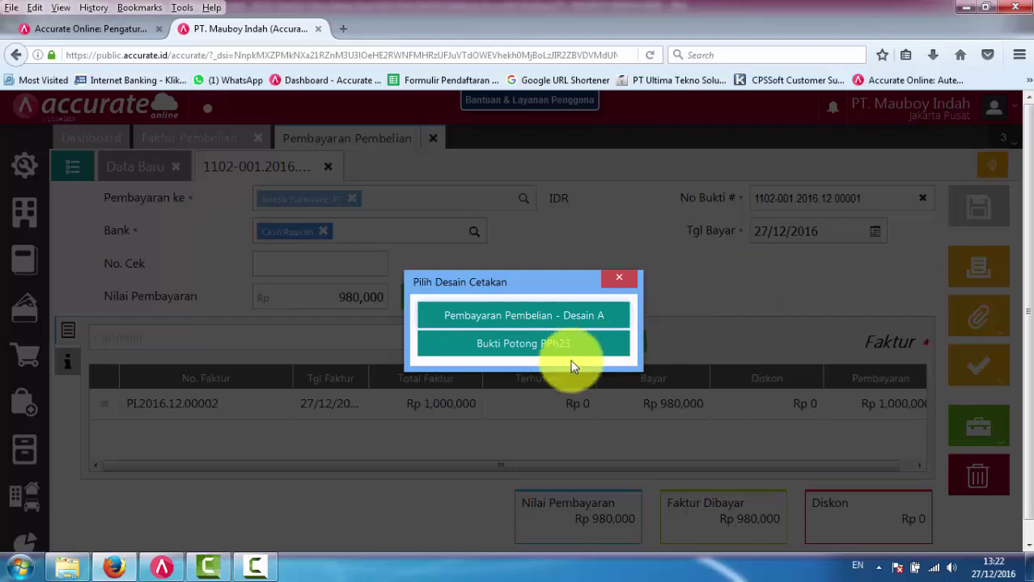
{"action": "left_click", "coordinate": [520, 346]}
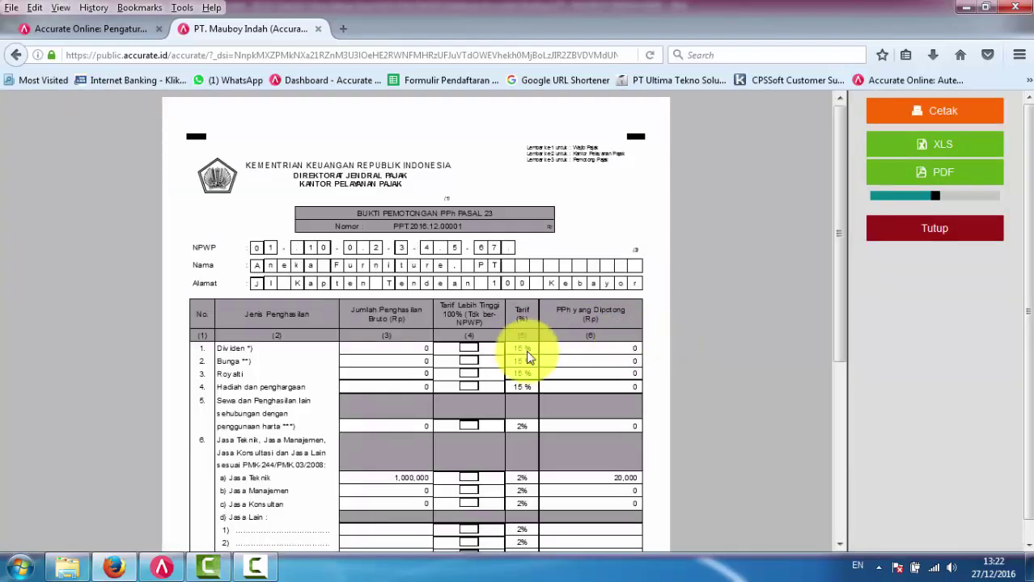
{"action": "scroll", "coordinate": [461, 359], "scroll_direction": "down", "scroll_amount": 5}
{"action": "scroll", "coordinate": [462, 359], "scroll_direction": "up", "scroll_amount": 5}
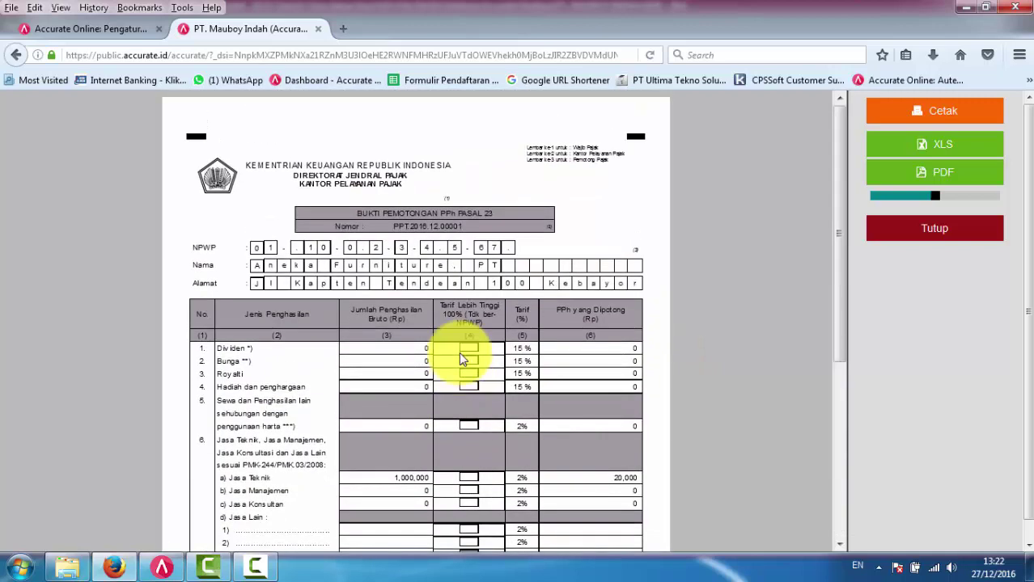
{"action": "scroll", "coordinate": [462, 359], "scroll_direction": "down", "scroll_amount": 5}
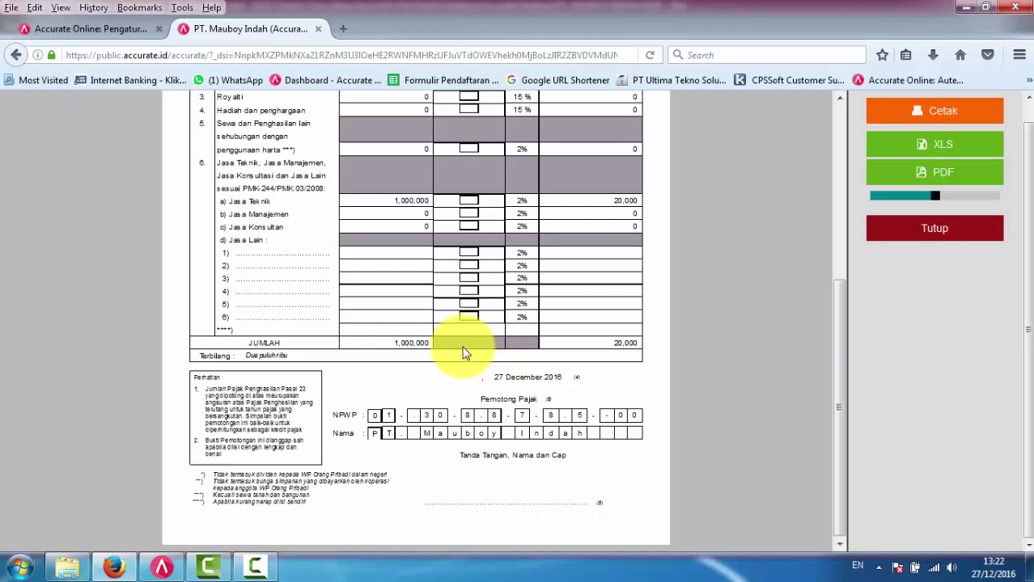
{"action": "scroll", "coordinate": [465, 354], "scroll_direction": "up", "scroll_amount": 6}
{"action": "scroll", "coordinate": [465, 353], "scroll_direction": "down", "scroll_amount": 2}
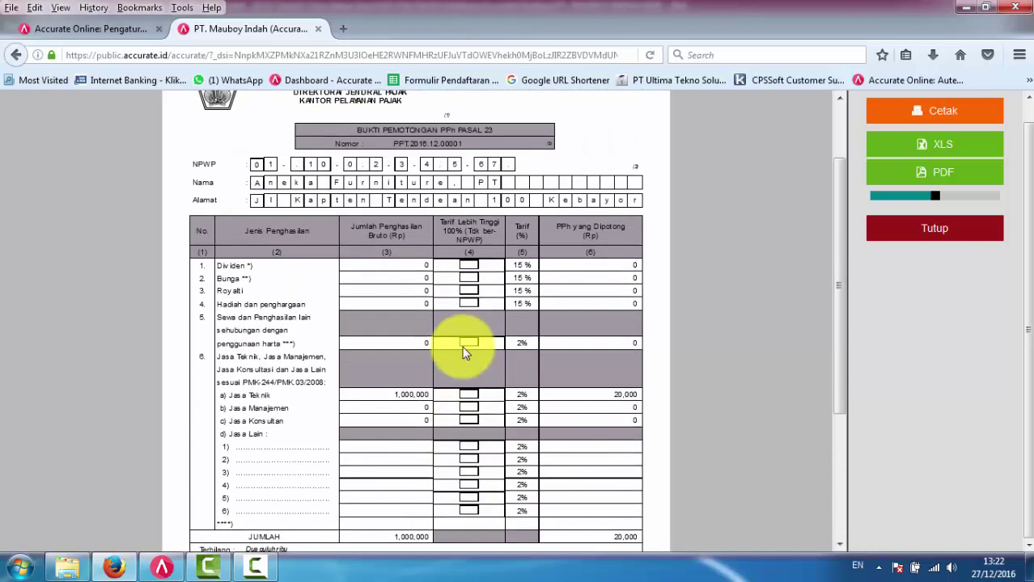
{"action": "scroll", "coordinate": [465, 354], "scroll_direction": "down", "scroll_amount": 4}
{"action": "scroll", "coordinate": [465, 354], "scroll_direction": "up", "scroll_amount": 4}
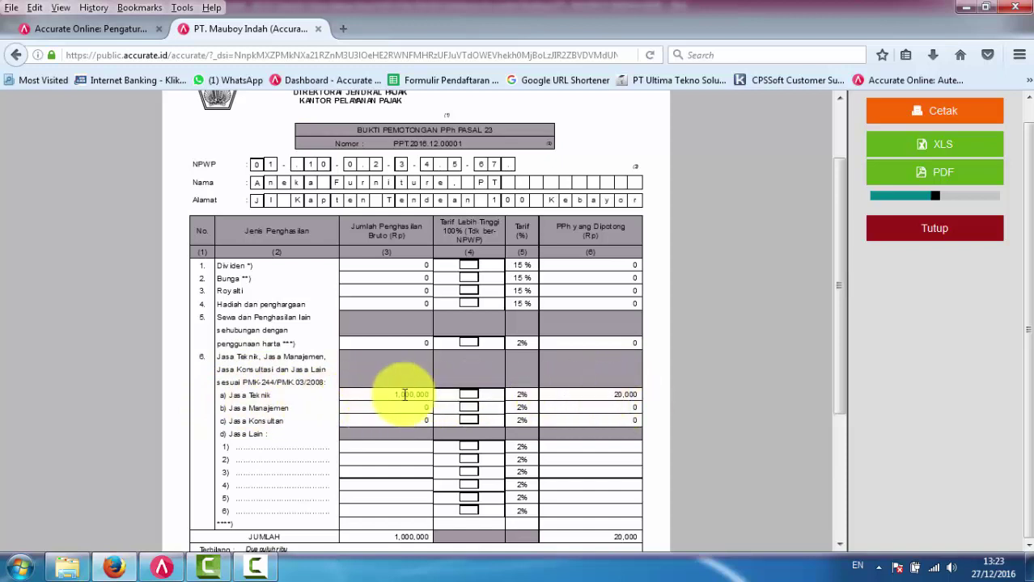
{"action": "left_click", "coordinate": [619, 395]}
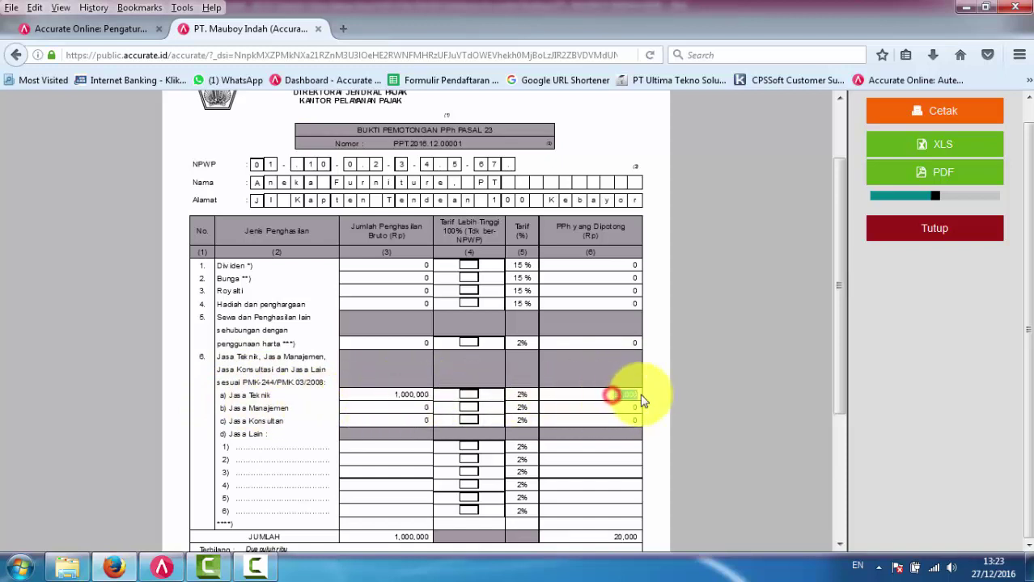
{"action": "left_click_drag", "start_coordinate": [236, 395], "coordinate": [365, 400]}
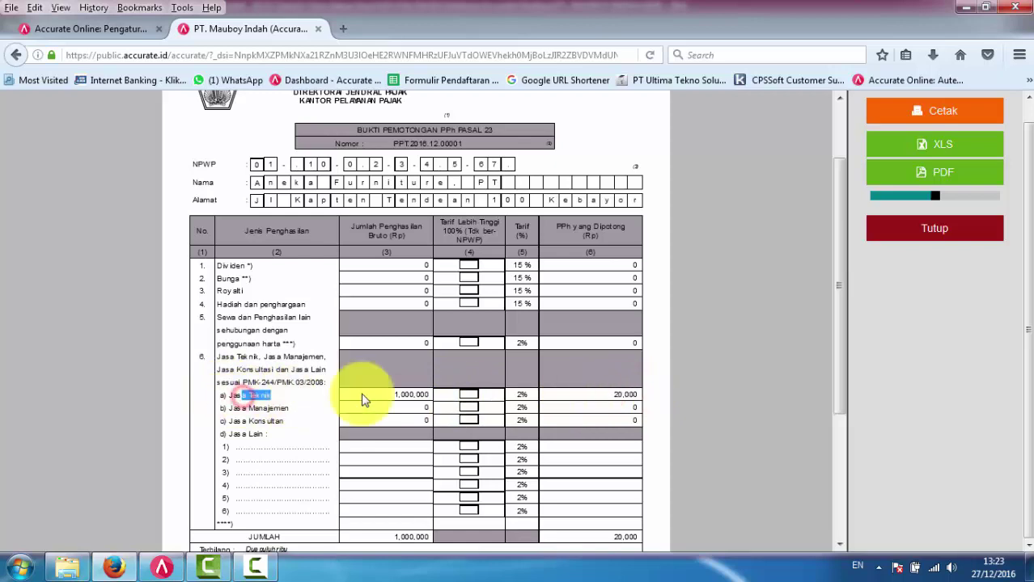
{"action": "left_click", "coordinate": [685, 361]}
{"action": "scroll", "coordinate": [801, 354], "scroll_direction": "down", "scroll_amount": 3}
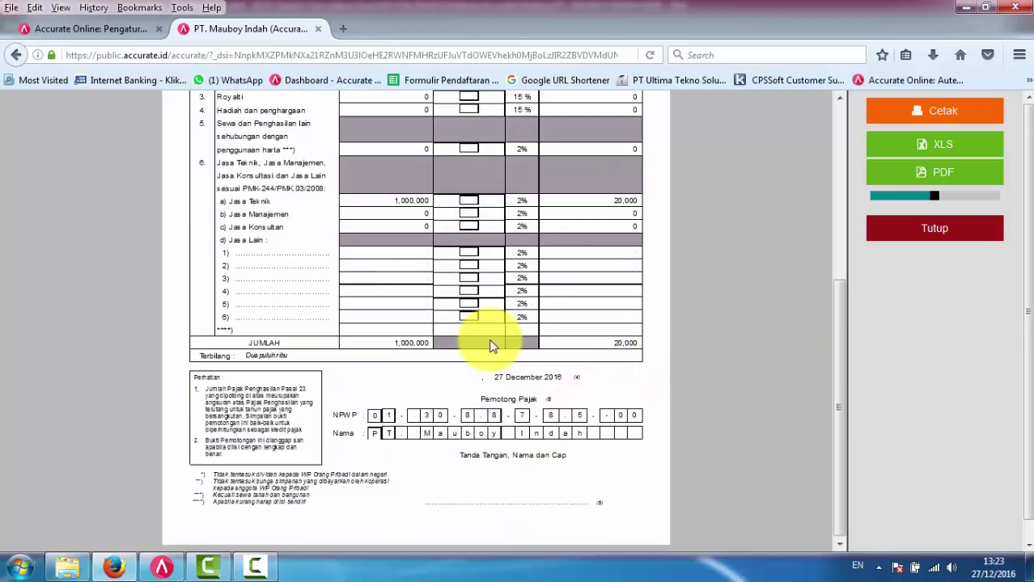
{"action": "left_click", "coordinate": [953, 233]}
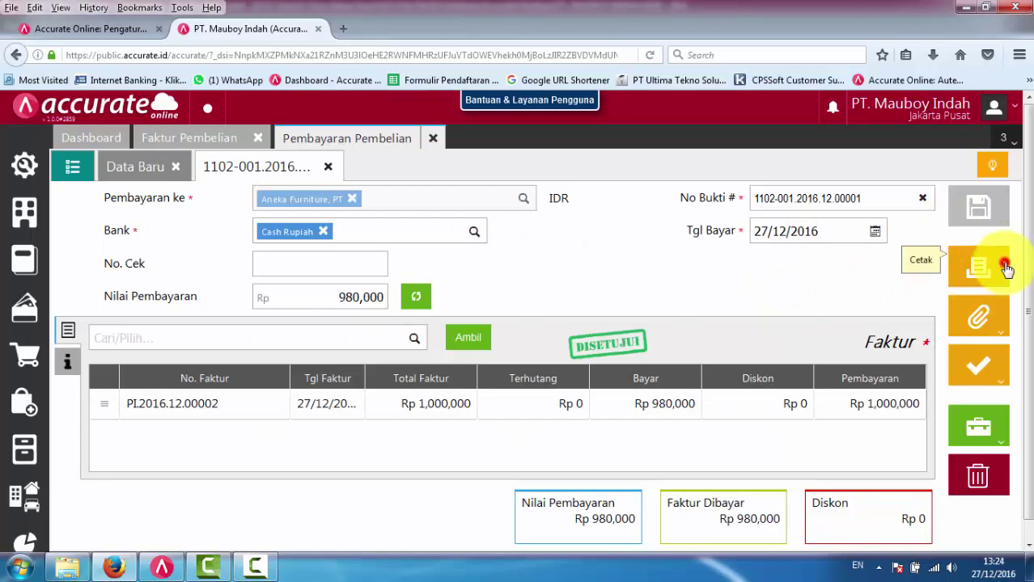
- Preview the payment with the Pembayaran Pembelian - Desain A print design, then close the preview and the purchase payment module
{"action": "left_click", "coordinate": [995, 275]}
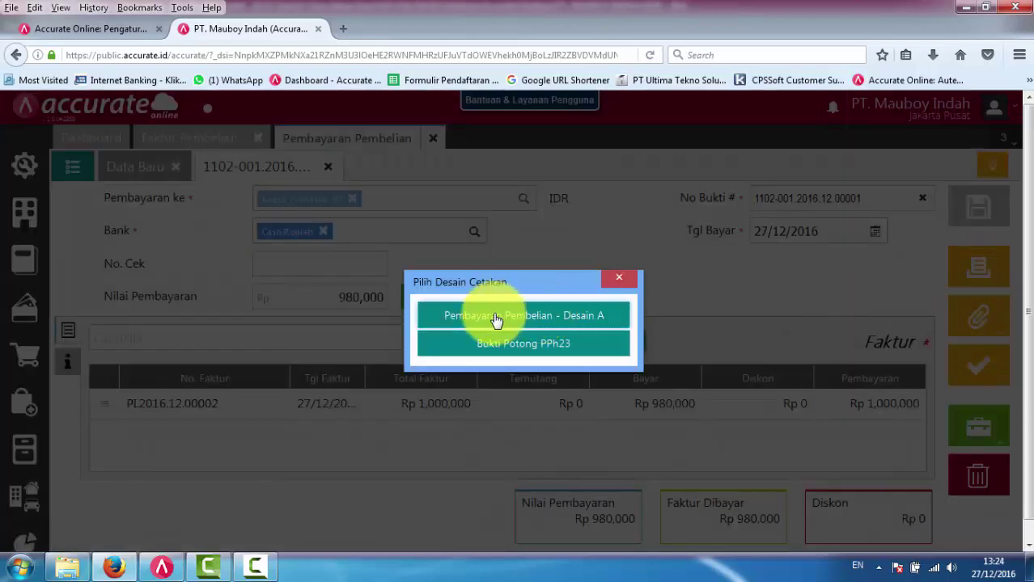
{"action": "left_click", "coordinate": [495, 318]}
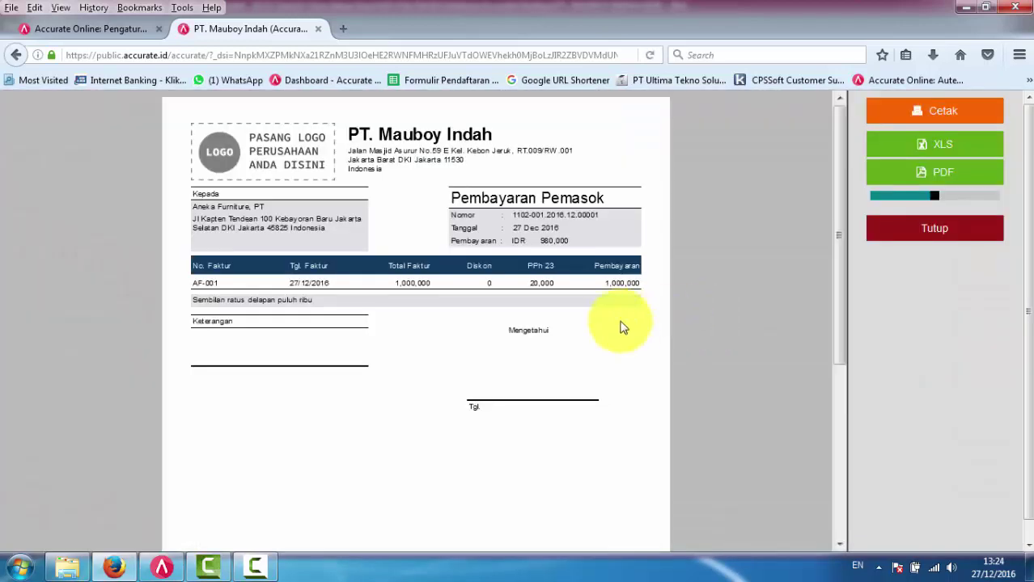
{"action": "scroll", "coordinate": [461, 335], "scroll_direction": "down", "scroll_amount": 5}
{"action": "scroll", "coordinate": [462, 334], "scroll_direction": "up", "scroll_amount": 5}
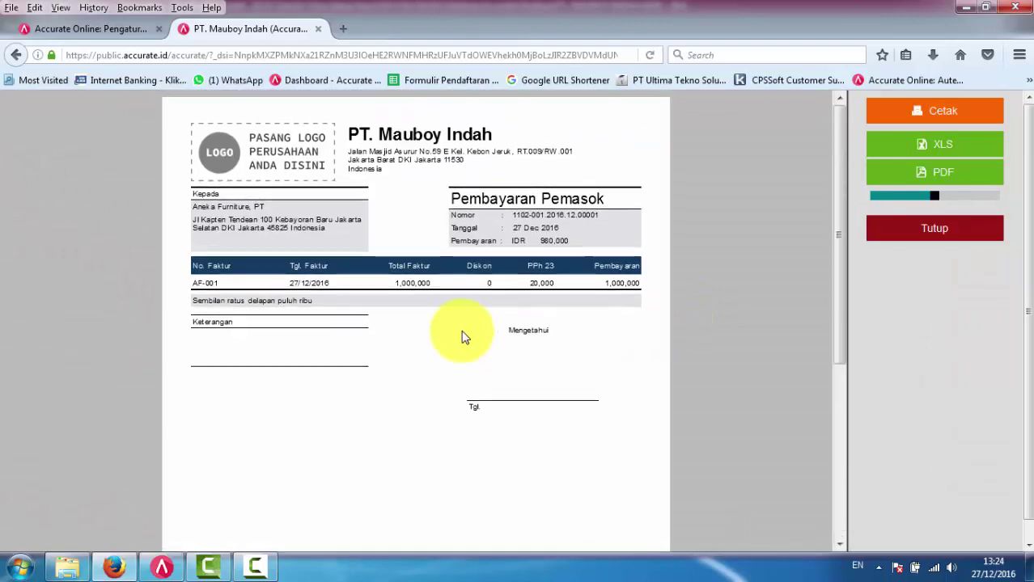
{"action": "left_click", "coordinate": [908, 238]}
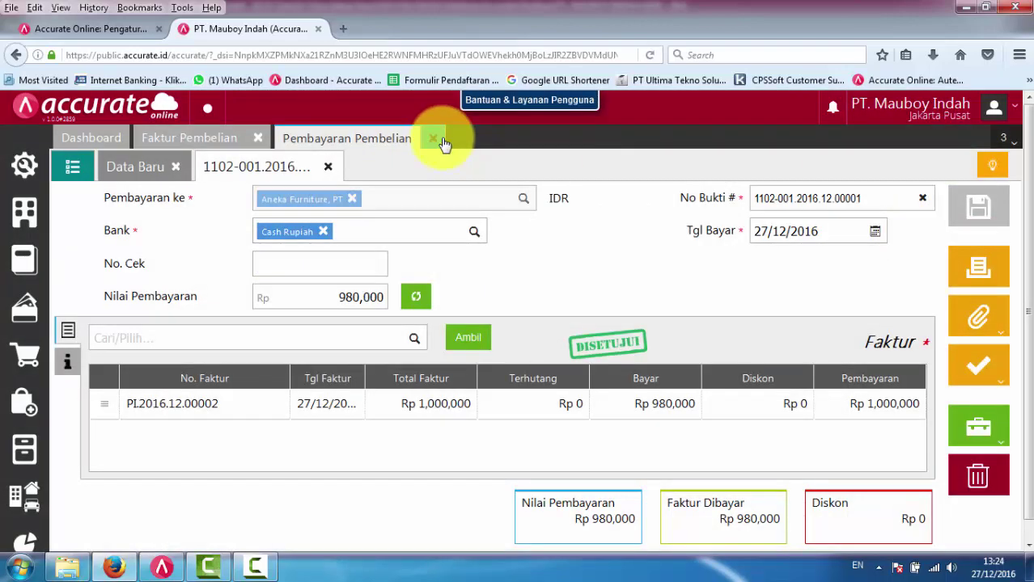
{"action": "left_click", "coordinate": [439, 140]}
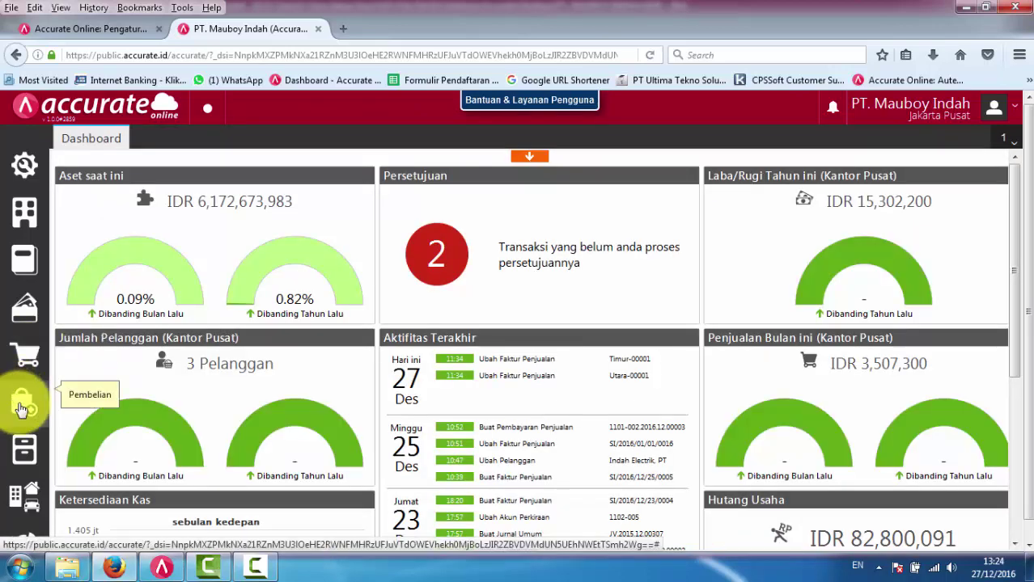
- Open the Bangunan Perkasa, PT payment from the sales payment (Pembayaran Penjualan) list
{"action": "left_click", "coordinate": [21, 407]}
{"action": "left_click", "coordinate": [30, 356]}
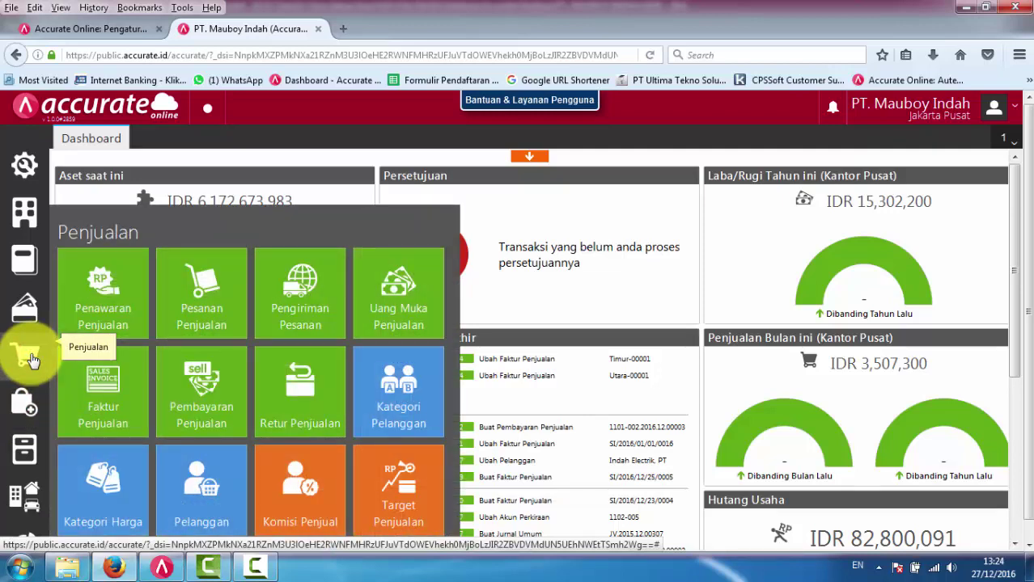
{"action": "left_click", "coordinate": [213, 389]}
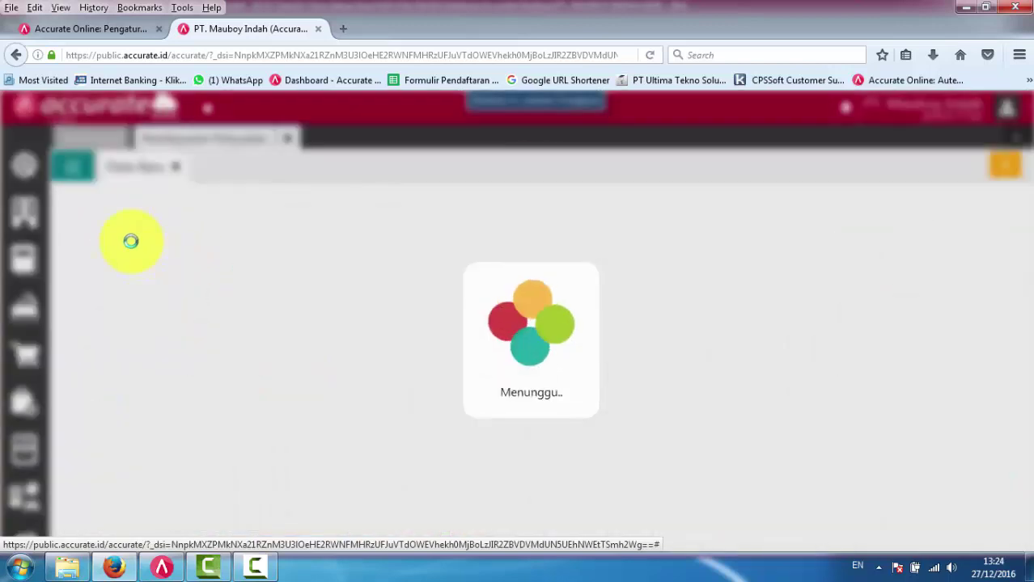
{"action": "left_click", "coordinate": [70, 165]}
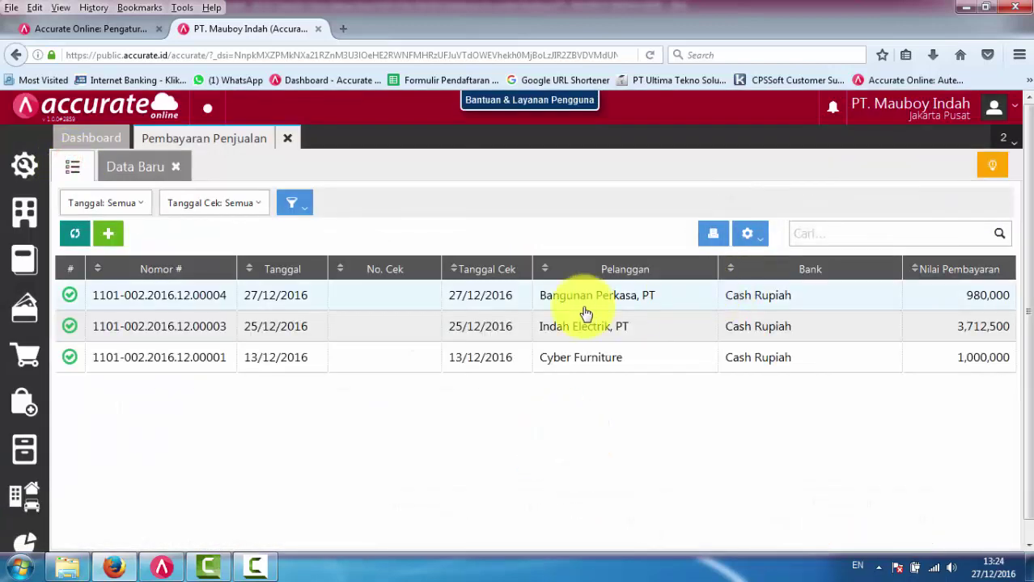
{"action": "left_click", "coordinate": [596, 294]}
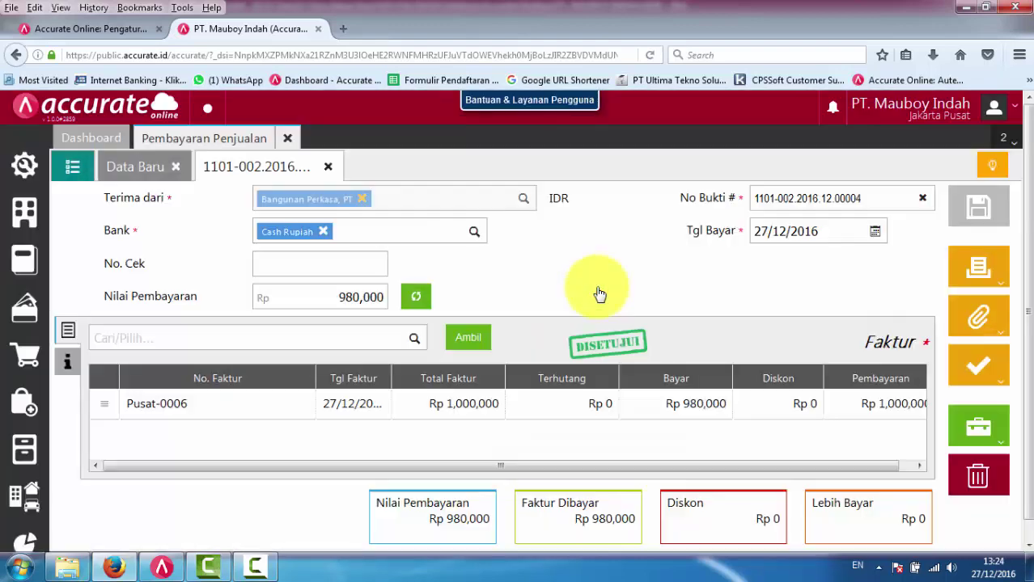
- Preview the sales payment's Bukti Terima PPh23 print design and examine the Jasa Teknik gross income and withheld tax
{"action": "left_click", "coordinate": [1000, 279]}
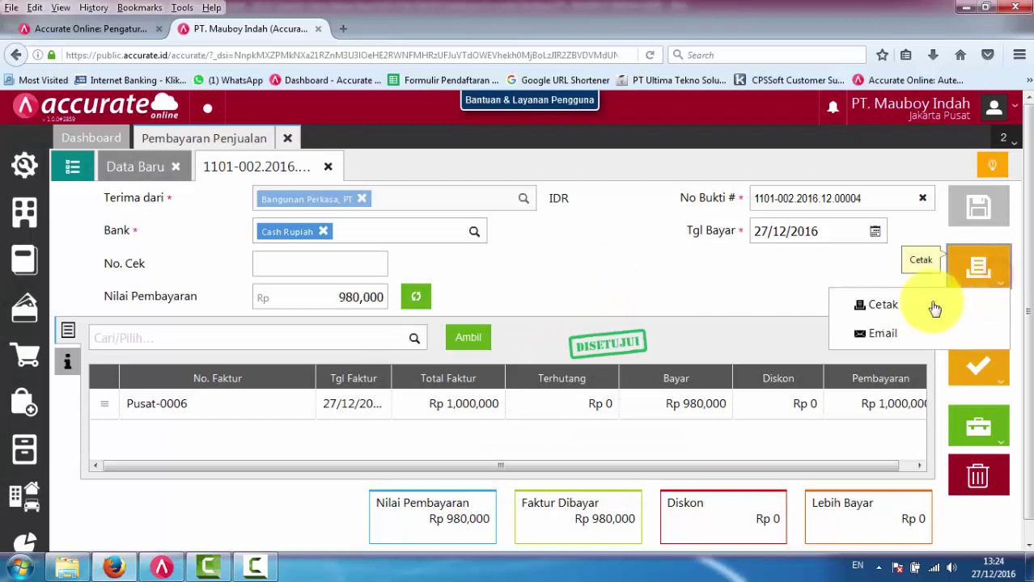
{"action": "left_click", "coordinate": [882, 306]}
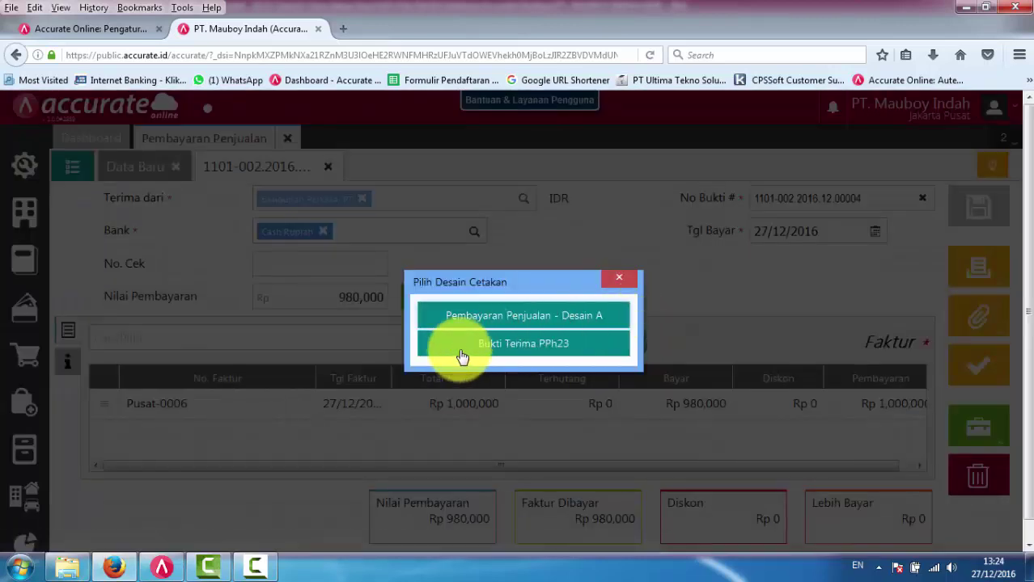
{"action": "left_click", "coordinate": [536, 345]}
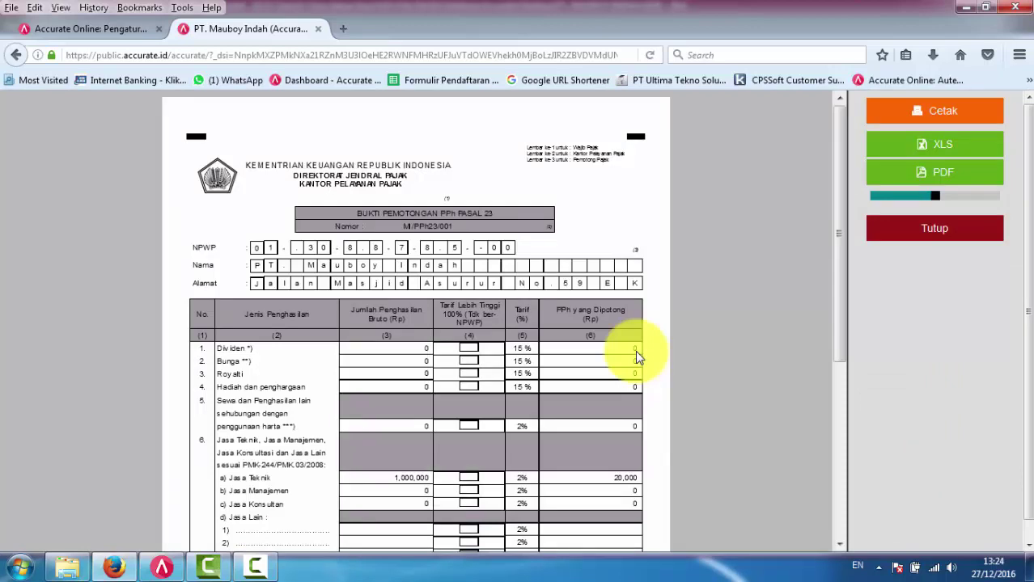
{"action": "scroll", "coordinate": [639, 352], "scroll_direction": "down", "scroll_amount": 5}
{"action": "double_click", "coordinate": [394, 283]}
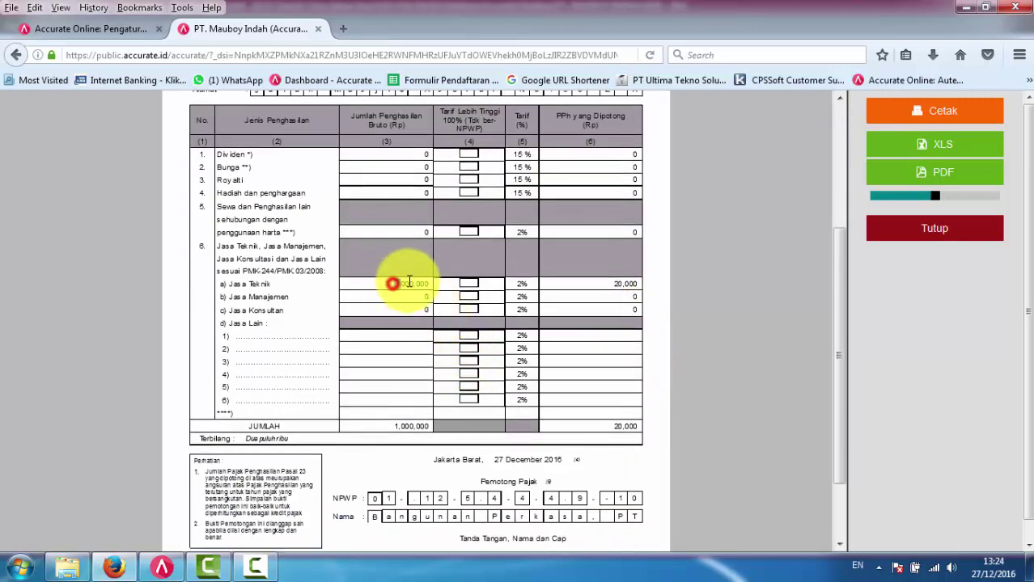
{"action": "left_click", "coordinate": [615, 283]}
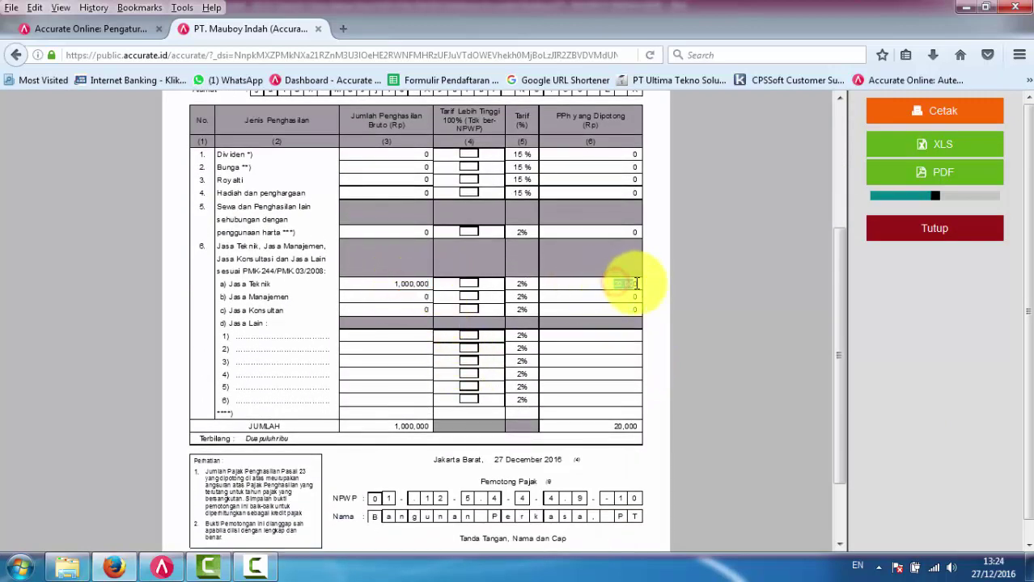
- Switch to the Accurate 5 desktop program, return to the PPh Pasal 23 slip preview in the browser, and examine the slip's header
{"action": "left_click", "coordinate": [162, 568]}
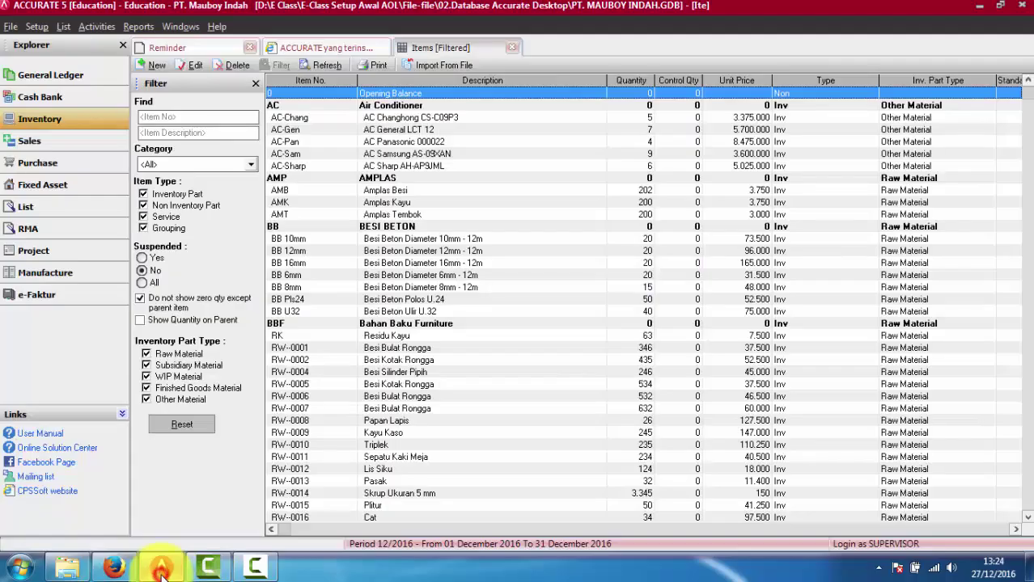
{"action": "left_click", "coordinate": [162, 568]}
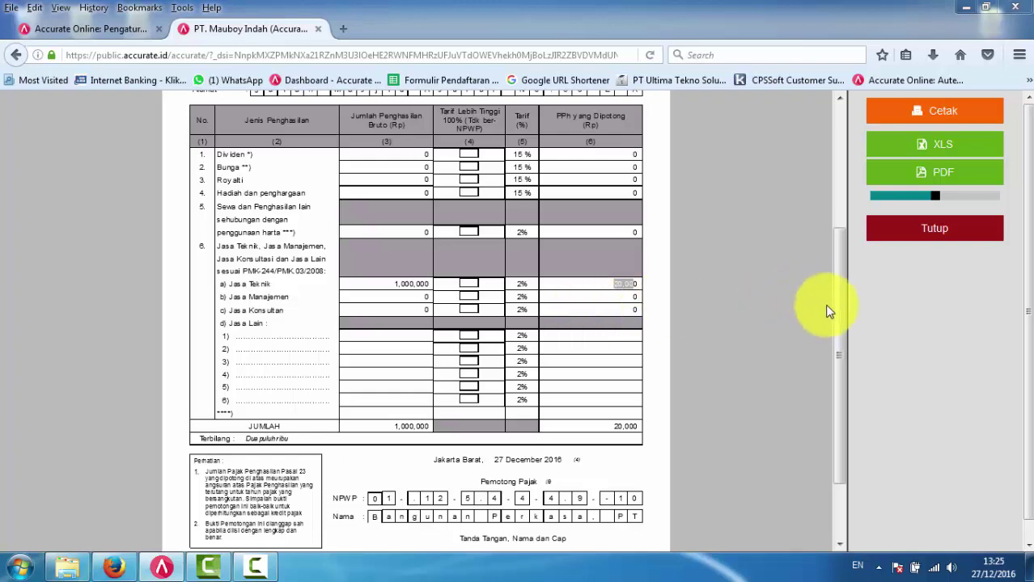
{"action": "left_click_drag", "start_coordinate": [837, 328], "coordinate": [840, 213]}
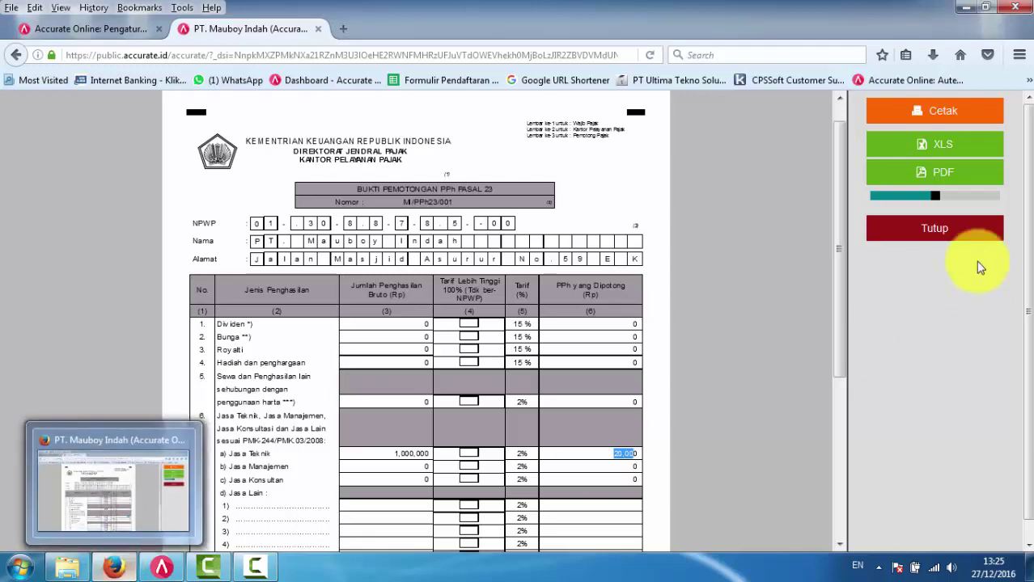
- Close the slip preview, the Bangunan Perkasa, PT payment, the blank new payment form and the Pembayaran Penjualan module
{"action": "left_click", "coordinate": [945, 228]}
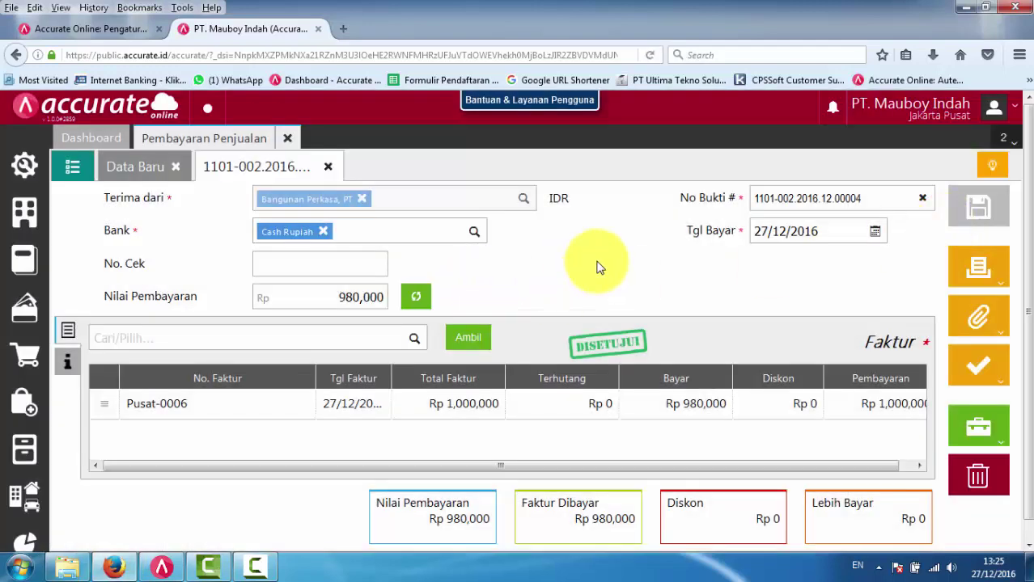
{"action": "left_click", "coordinate": [329, 166]}
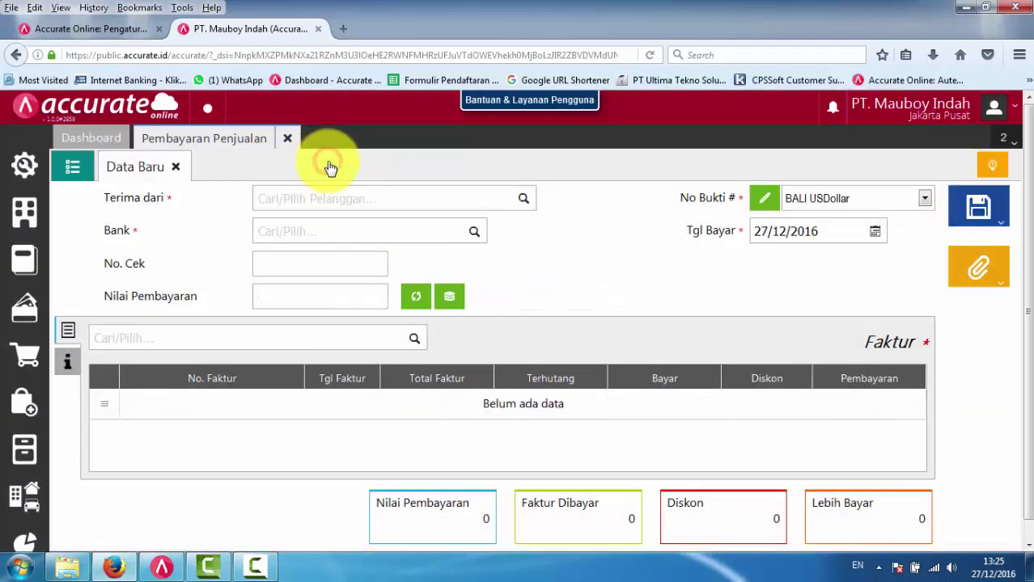
{"action": "left_click", "coordinate": [176, 167]}
{"action": "left_click", "coordinate": [287, 138]}
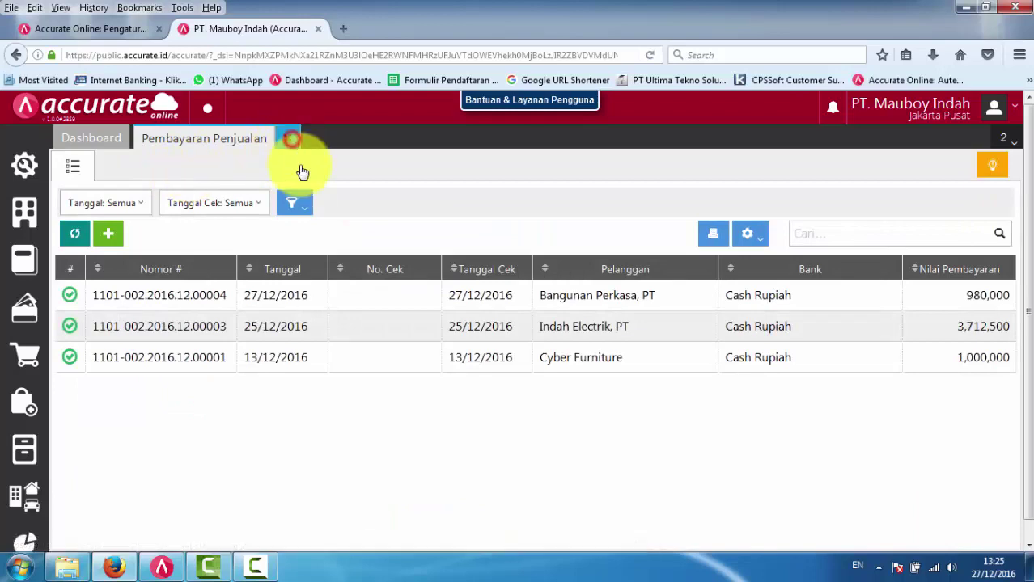